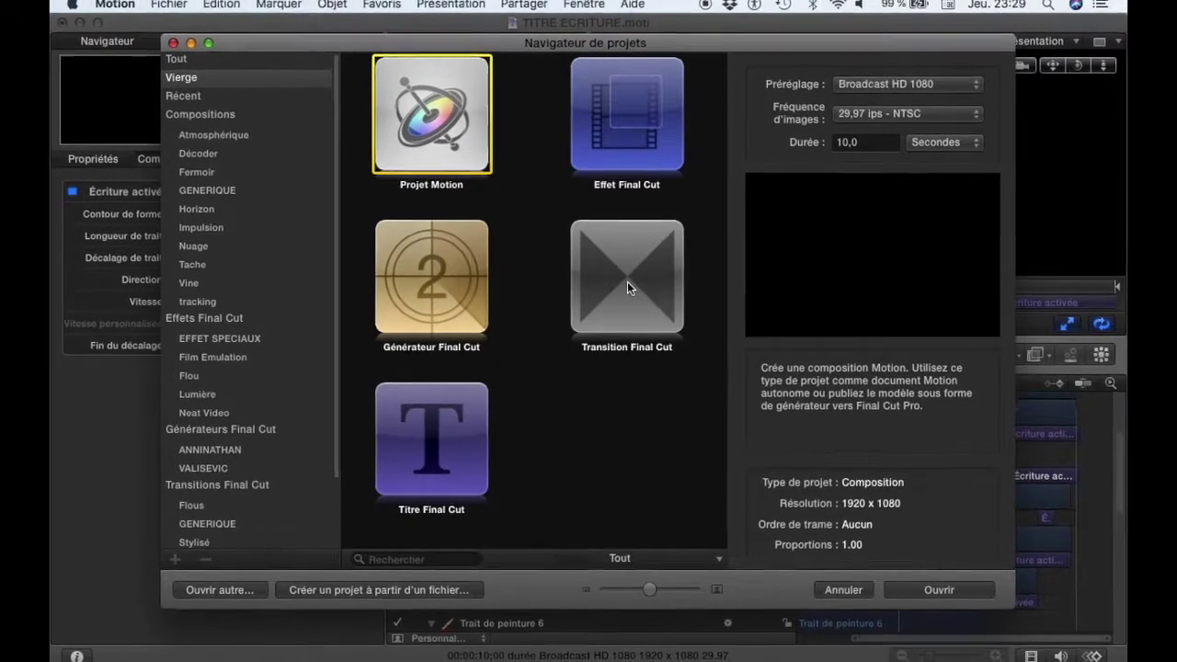
# Create a new Final Cut transition project and keep its Broadcast HD 1080 preset at 29.97 fps
pyautogui.click(627, 283)
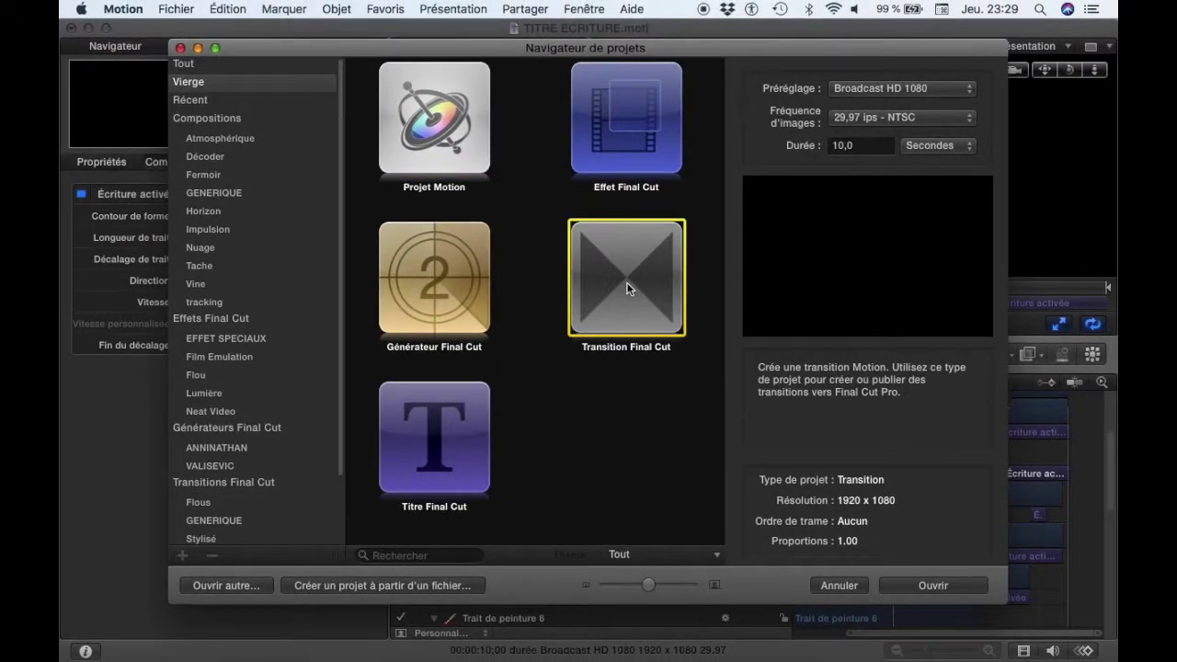
pyautogui.doubleClick(651, 272)
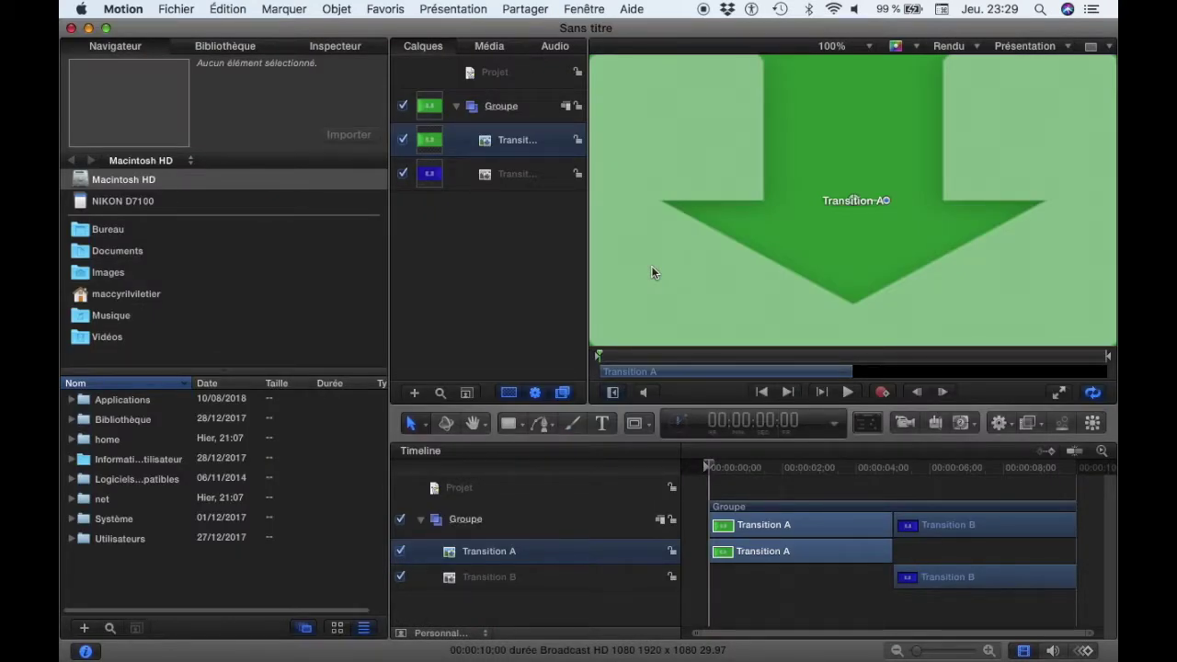
pyautogui.click(502, 74)
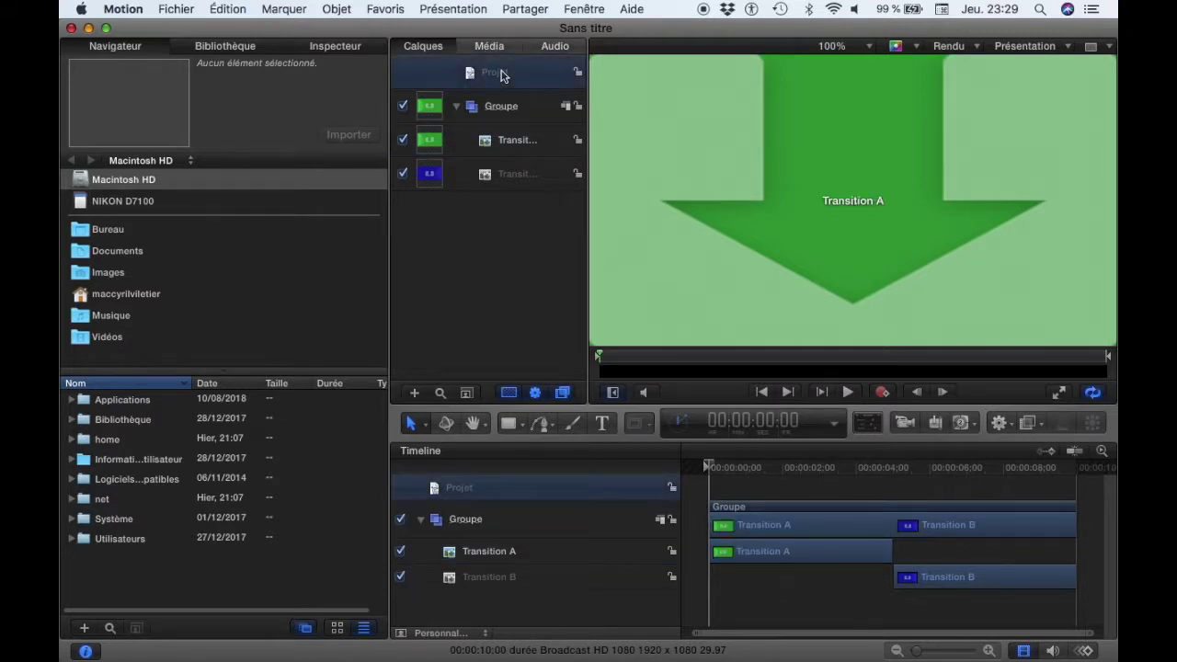
pyautogui.click(339, 46)
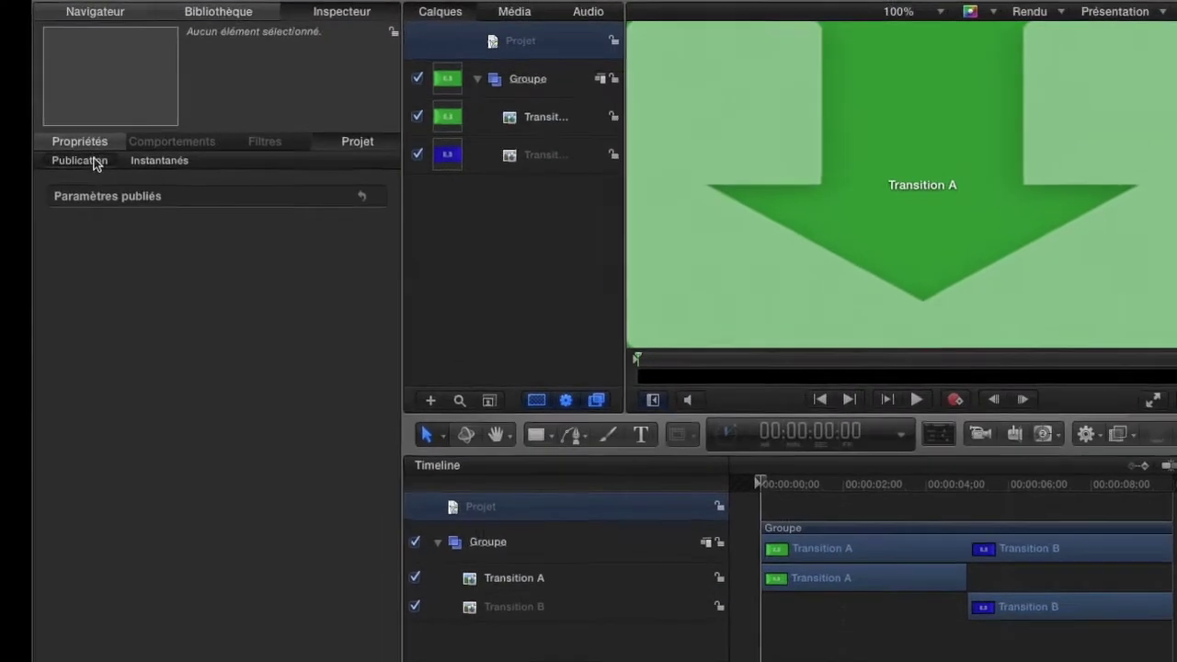
pyautogui.click(89, 130)
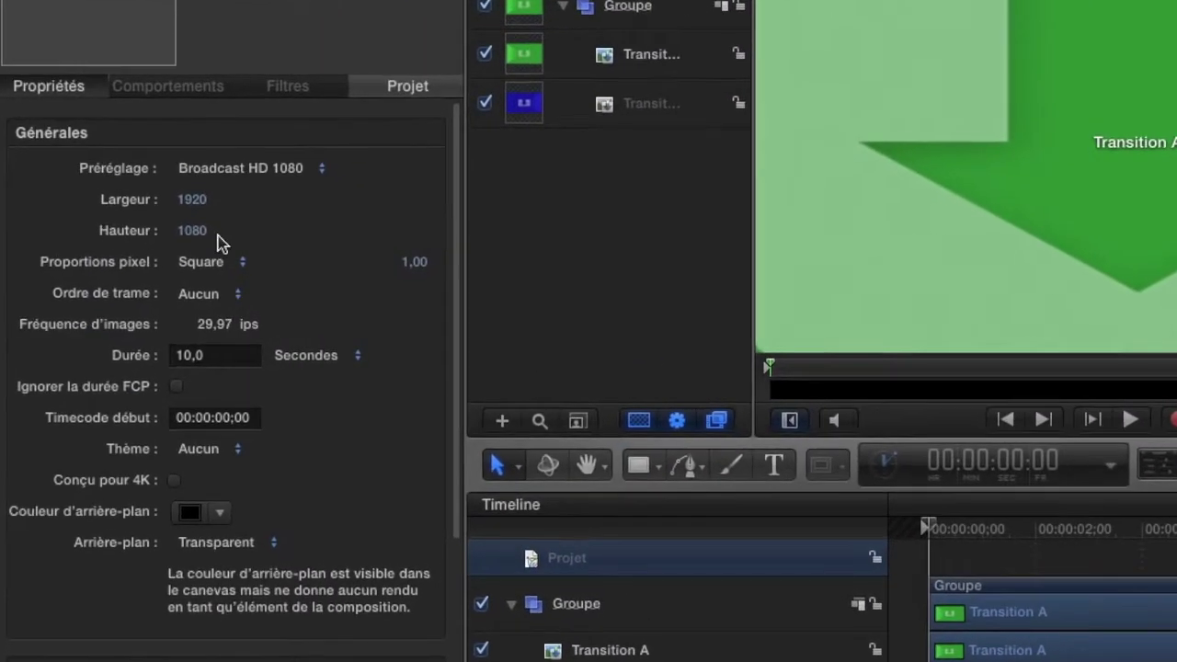
pyautogui.click(294, 171)
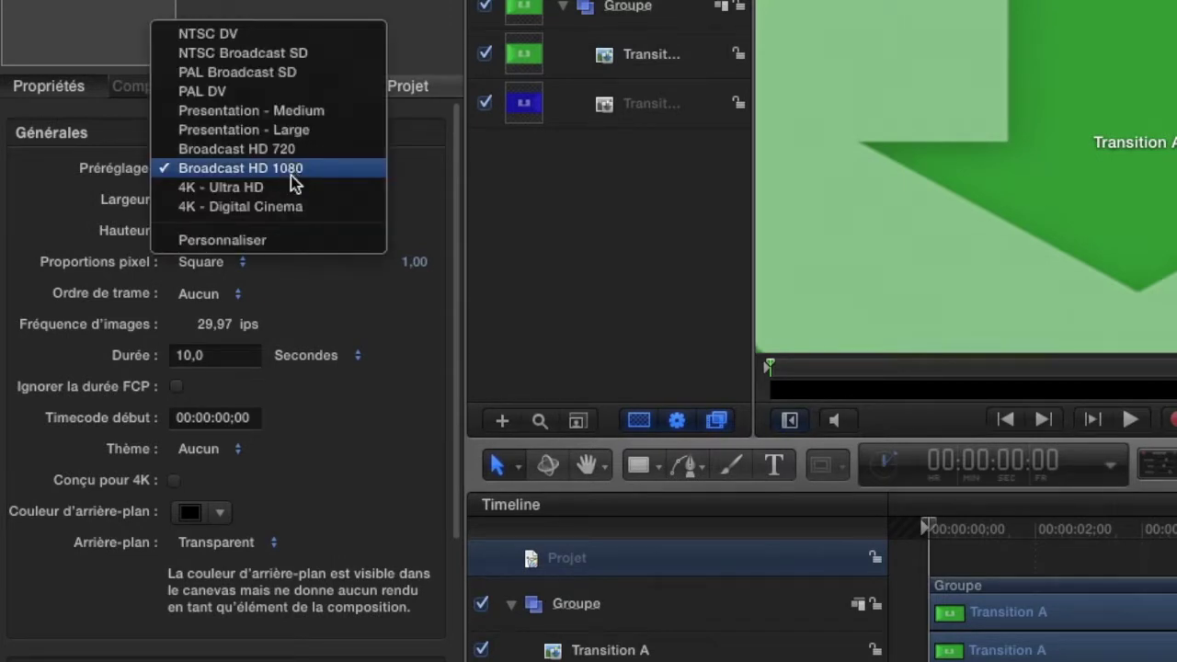
pyautogui.click(296, 247)
pyautogui.click(312, 280)
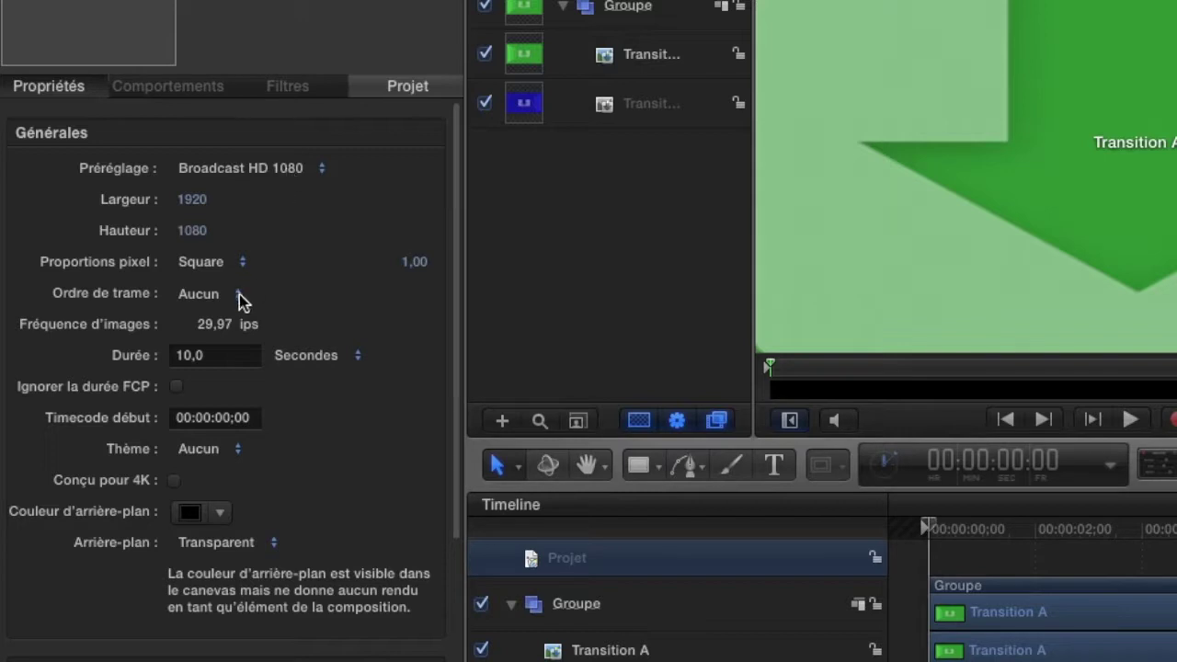
pyautogui.click(232, 329)
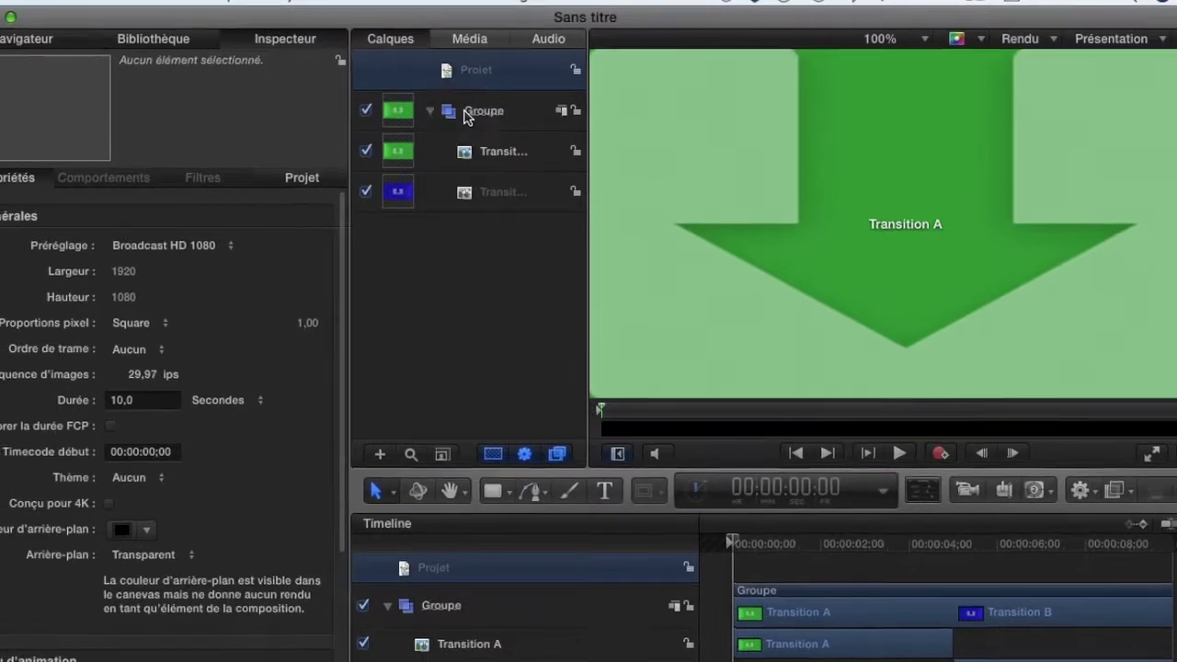
# Clear the layer selection and add an empty Groupe 1 above the transition group
pyautogui.click(486, 105)
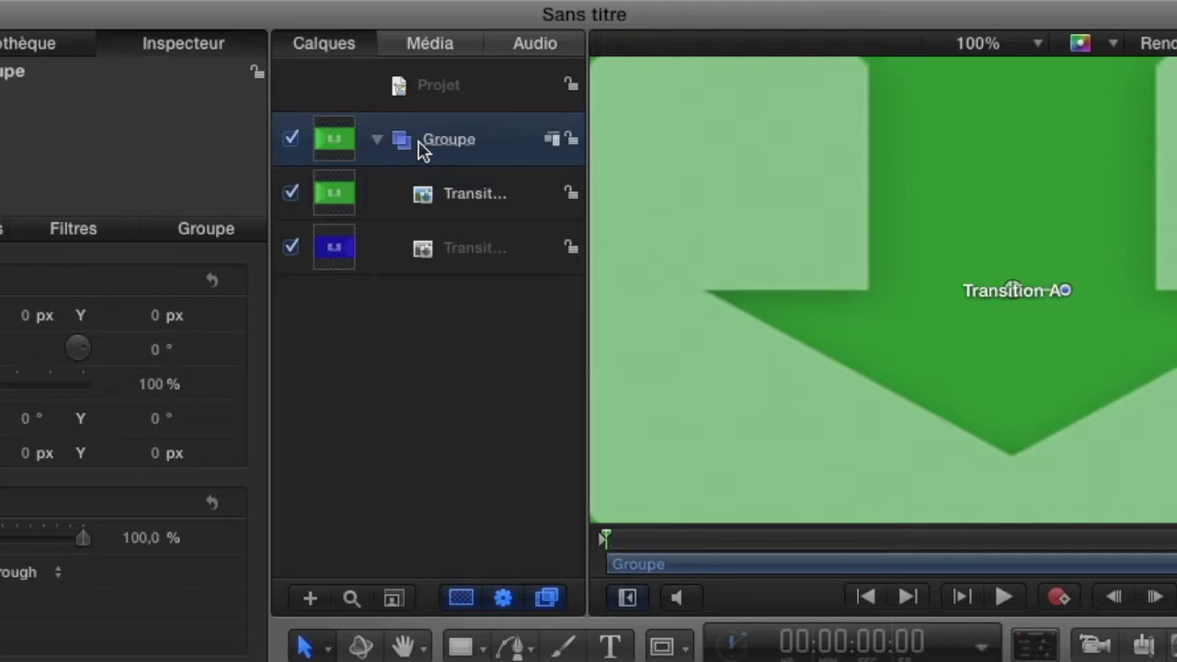
pyautogui.click(463, 202)
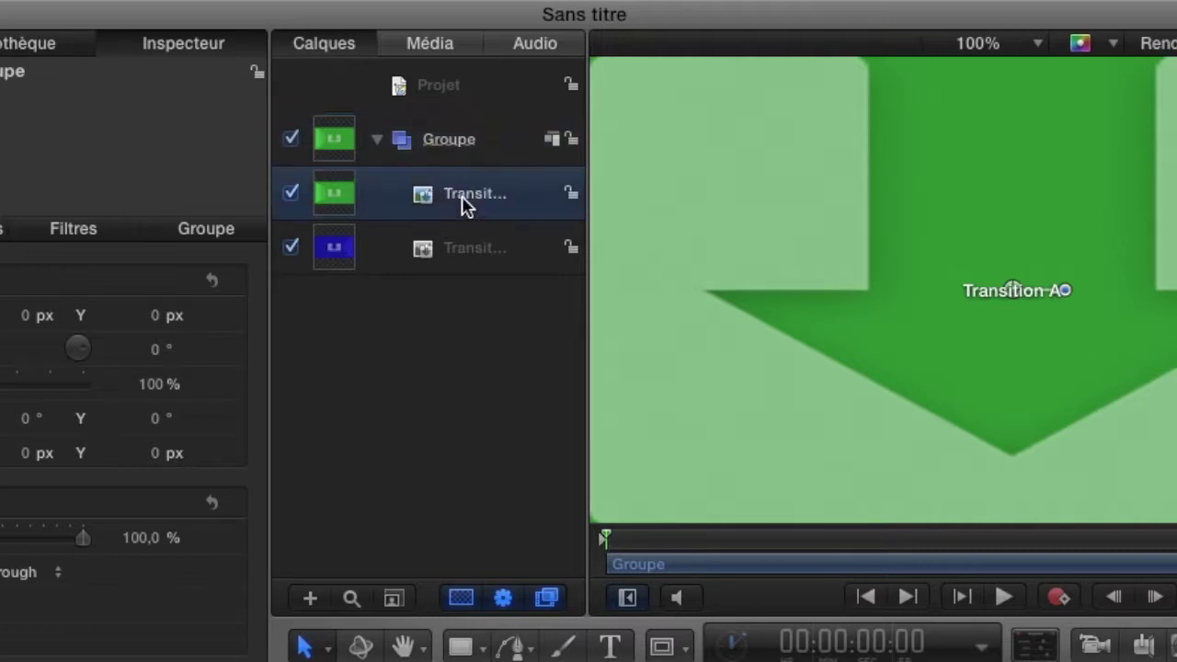
pyautogui.click(465, 266)
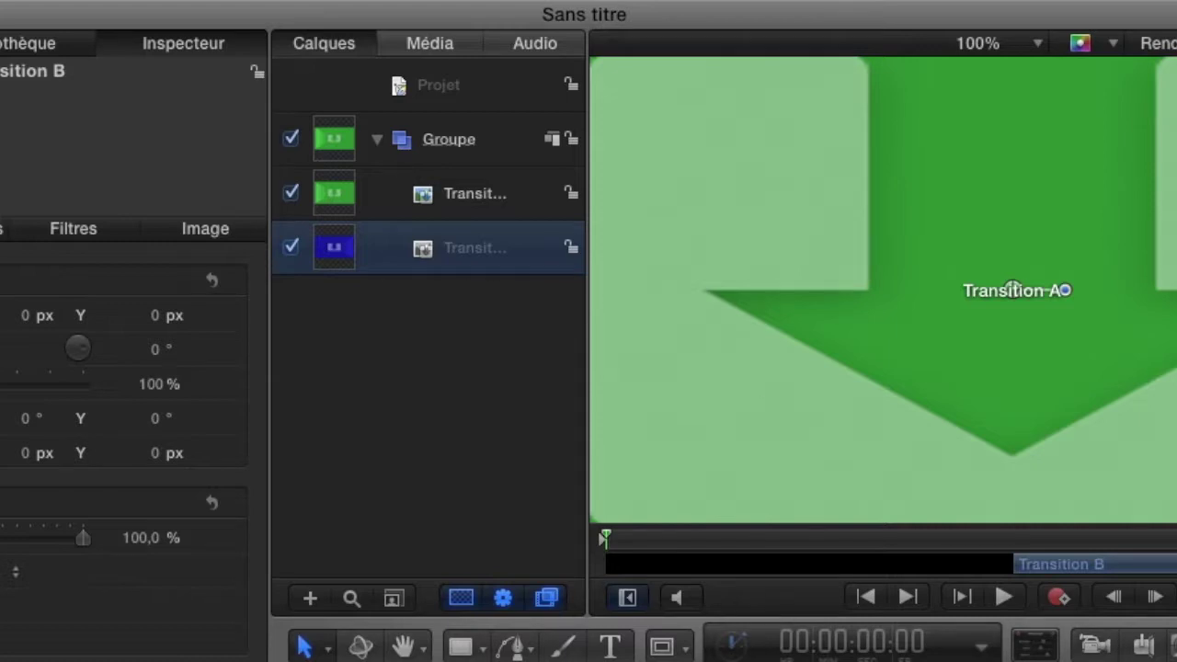
pyautogui.click(439, 349)
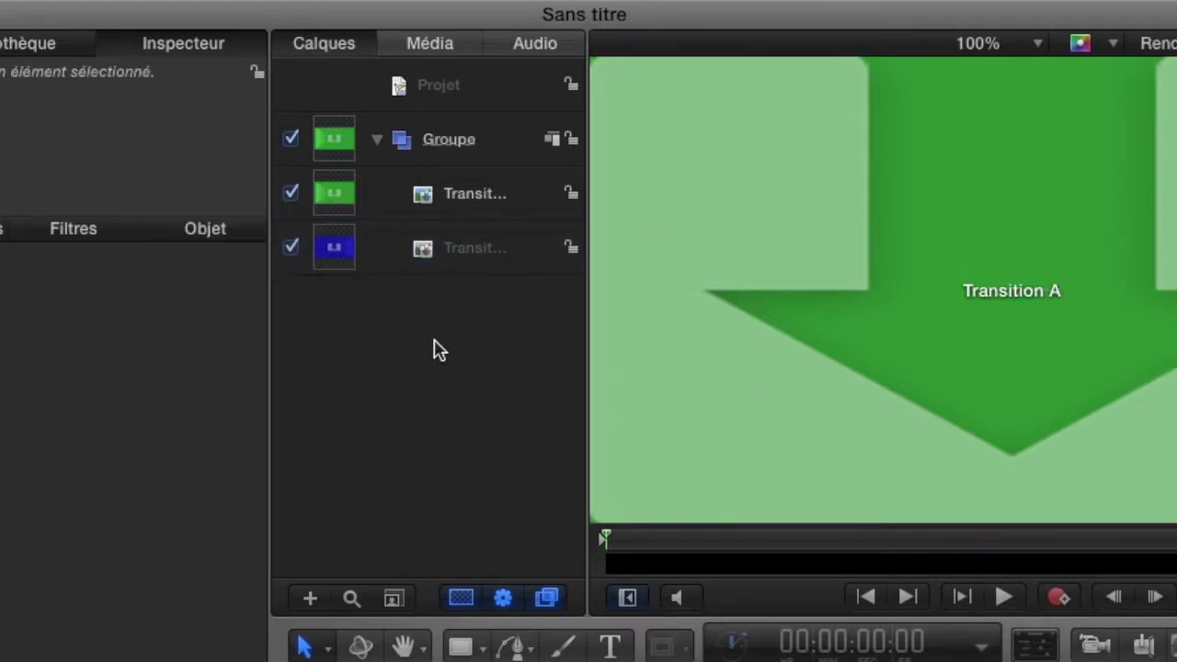
pyautogui.click(335, 10)
pyautogui.click(384, 29)
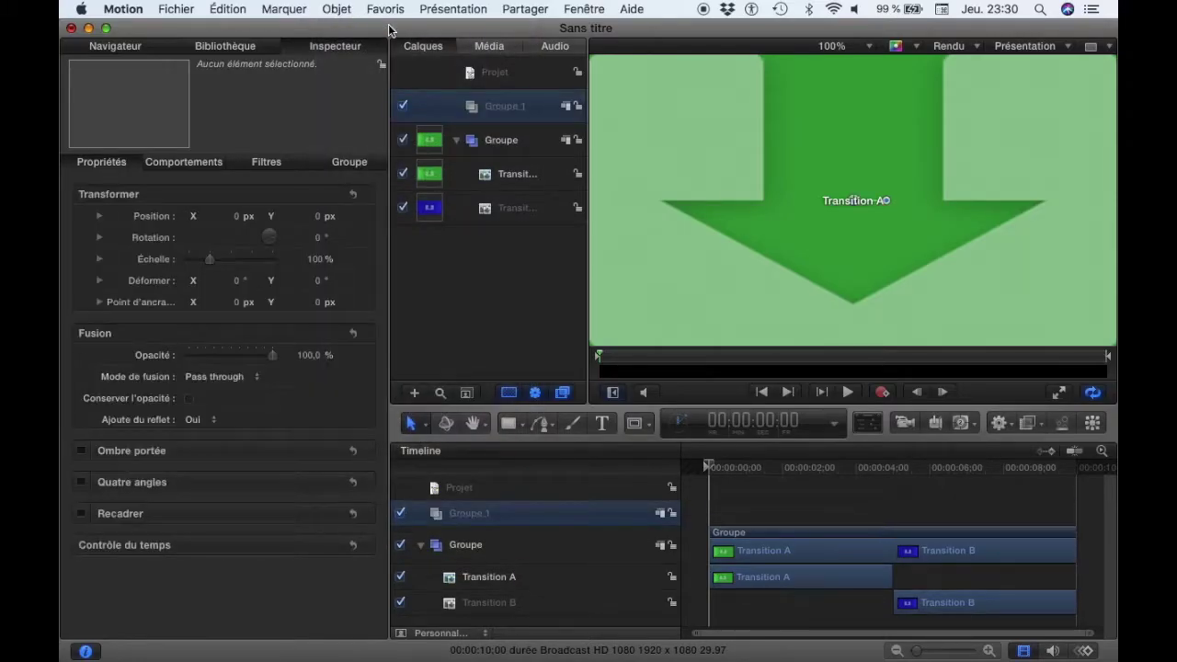
# Rename Groupe 1 to TRANB and the transition Groupe to TRANA
pyautogui.doubleClick(515, 107)
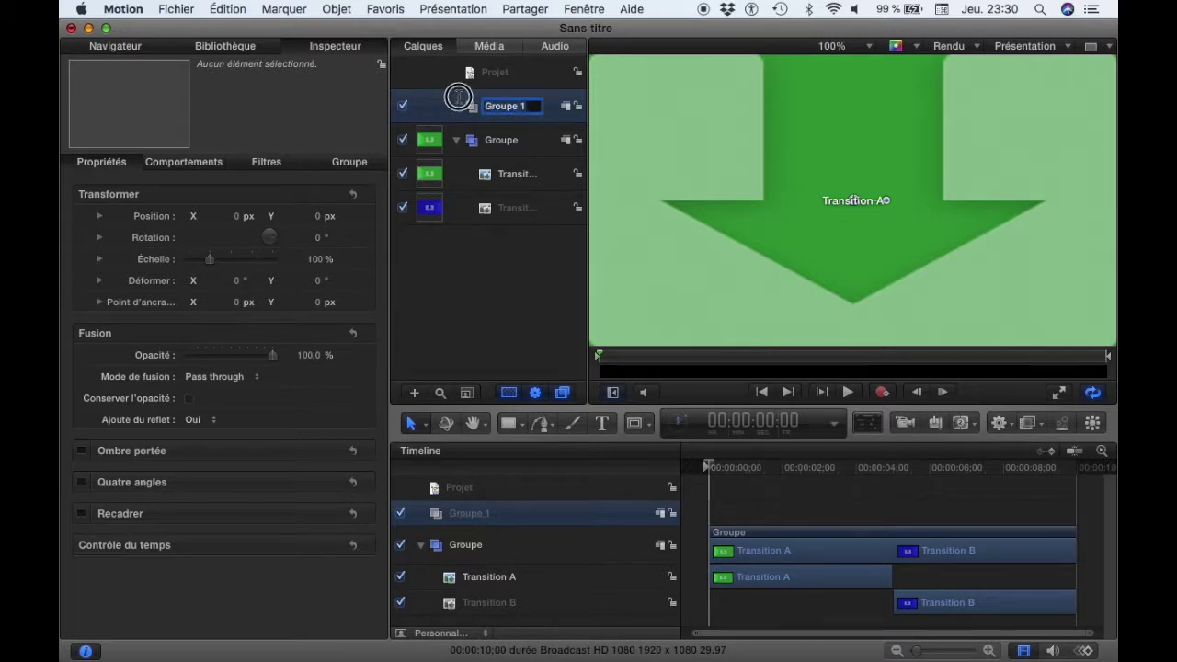
pyautogui.write('TRANB')
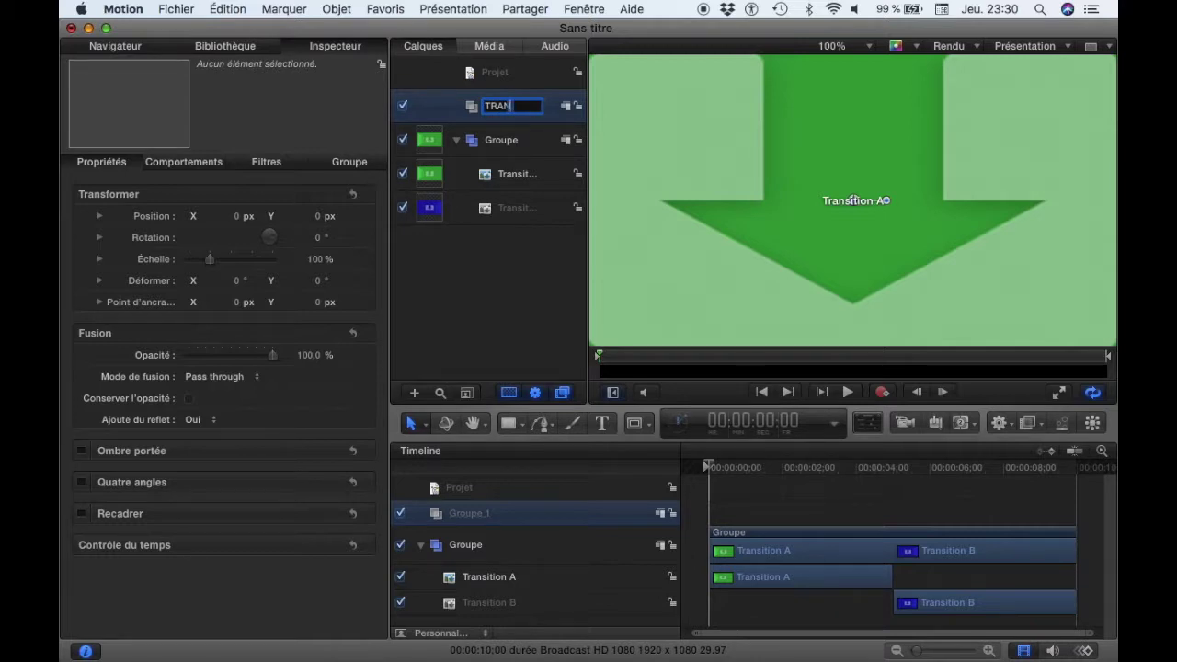
pyautogui.doubleClick(493, 142)
pyautogui.write('TRANA')
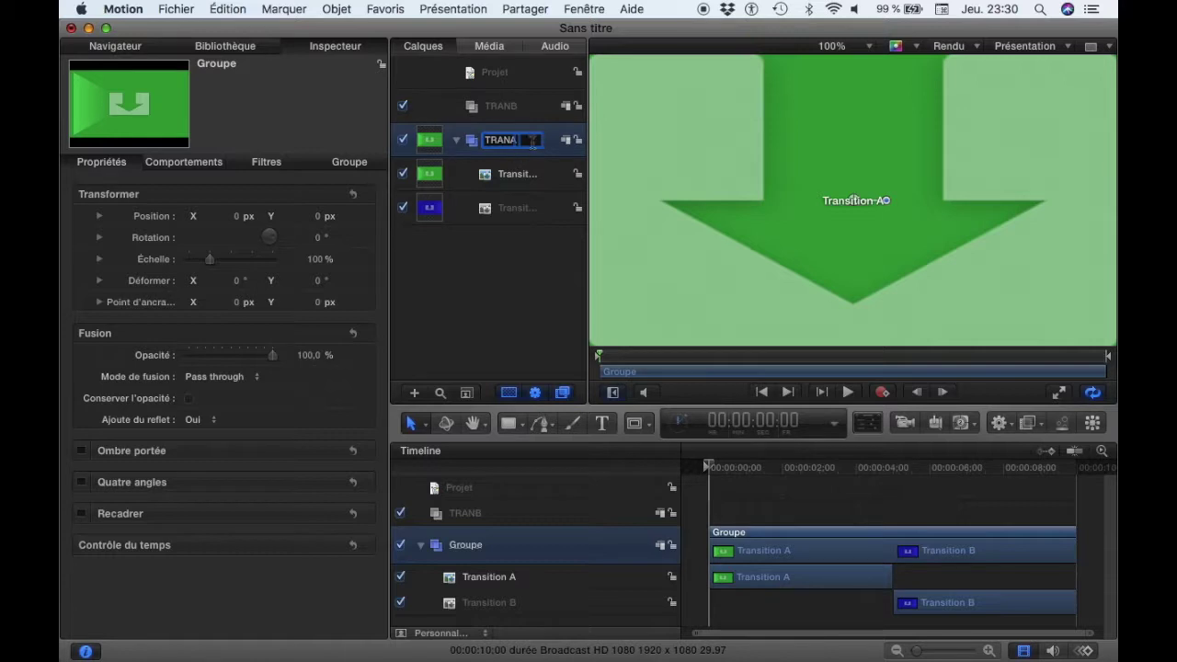
pyautogui.press('Return')
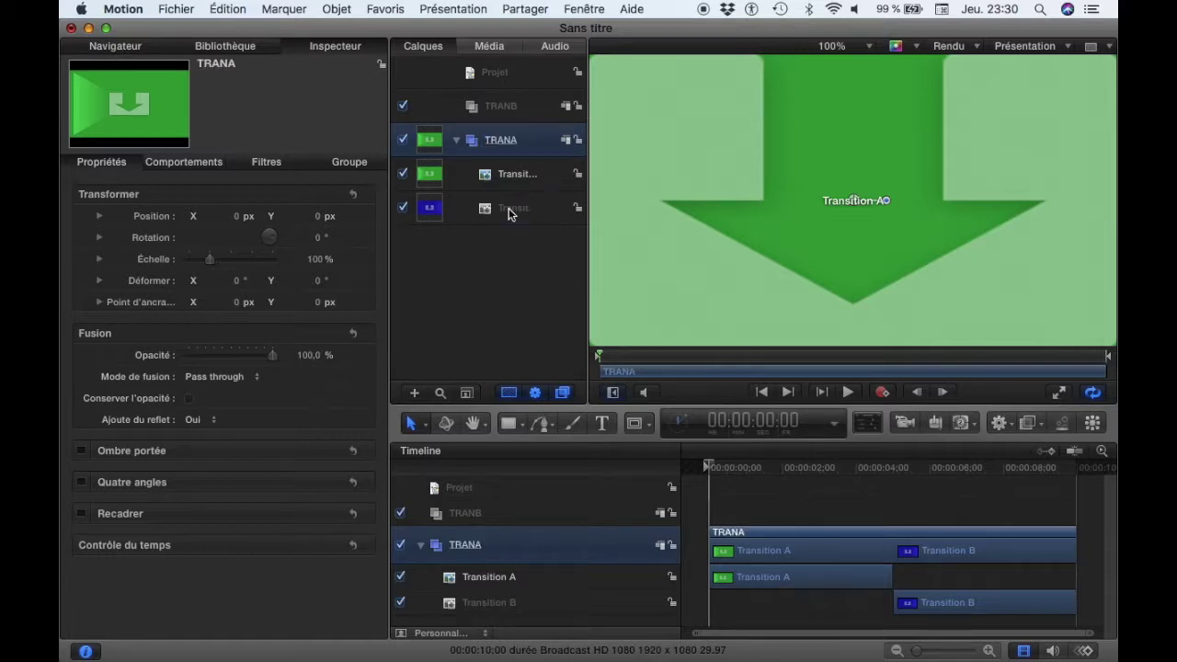
# Select each transition layer and group in turn to review the new structure
pyautogui.click(510, 213)
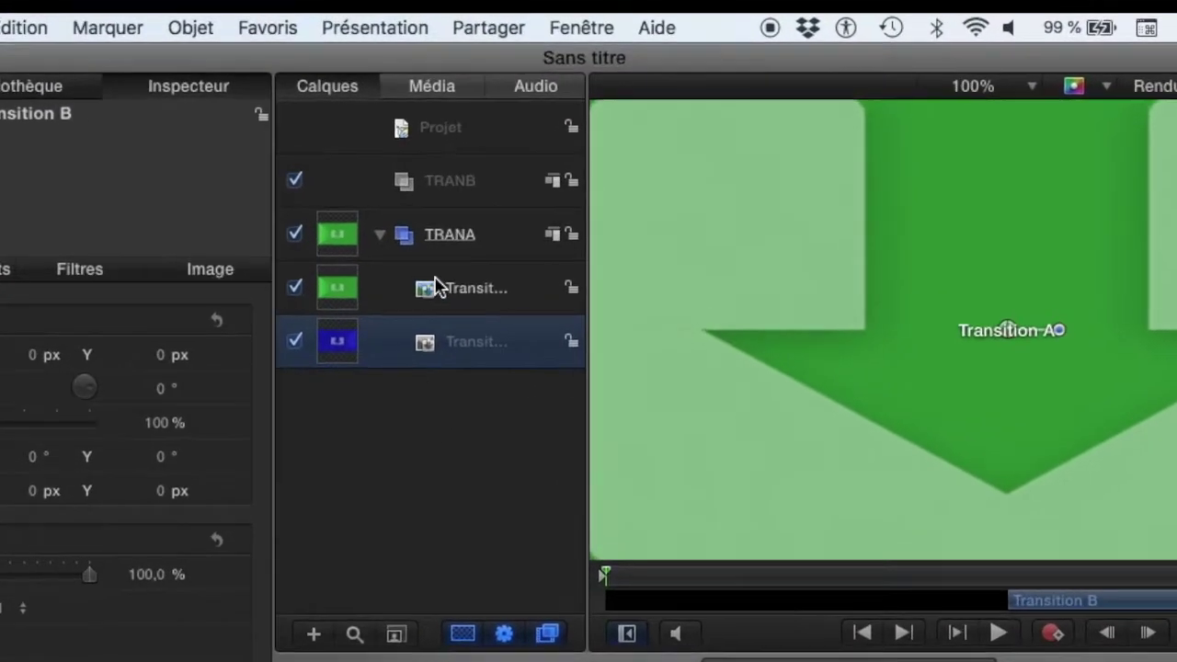
pyautogui.click(452, 260)
pyautogui.click(486, 222)
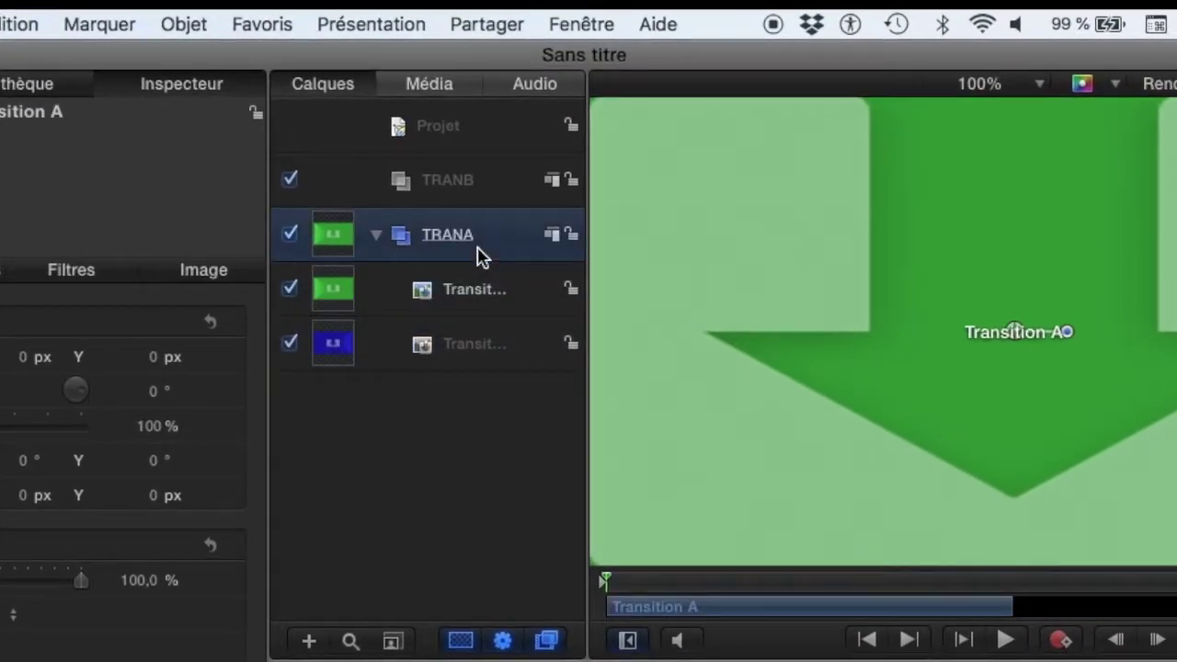
pyautogui.click(499, 194)
pyautogui.click(480, 352)
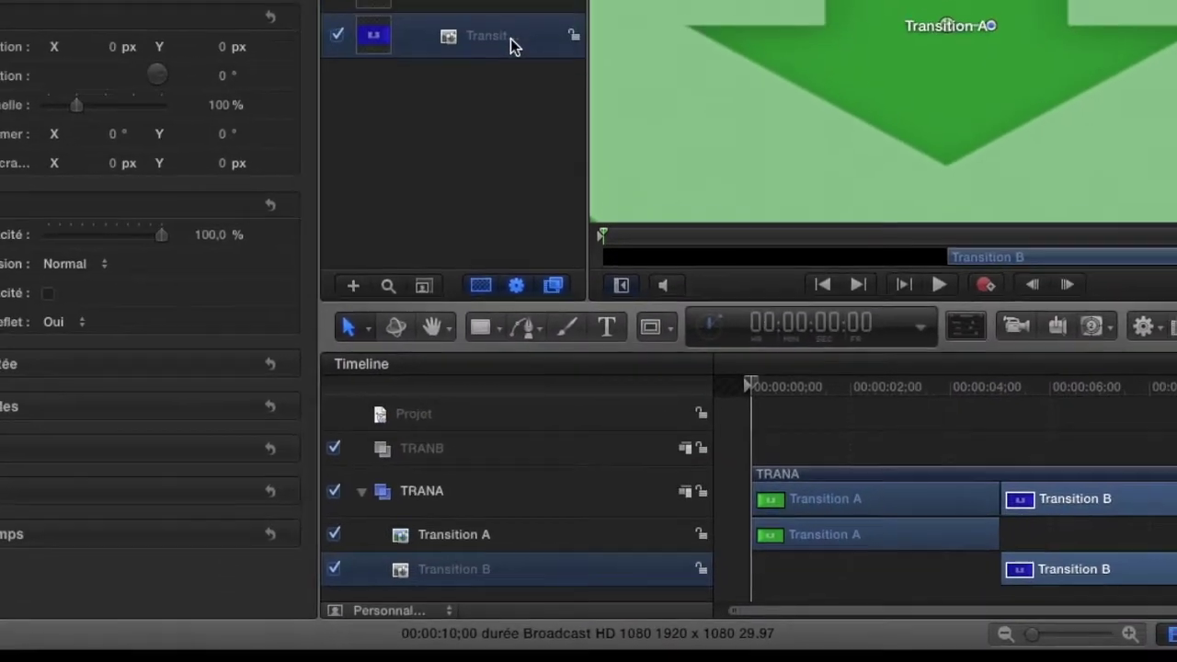
# Move Transition B into the TRANB group and collapse TRANB
pyautogui.moveTo(512, 46); pyautogui.dragTo(482, 109)
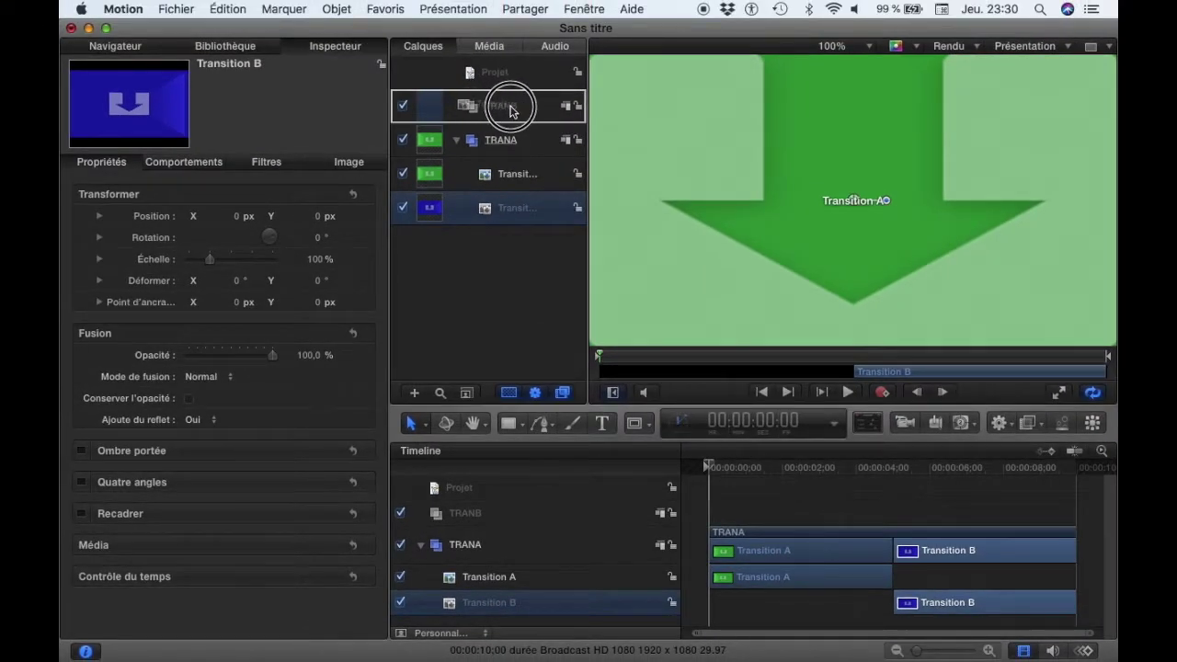
pyautogui.moveTo(482, 108); pyautogui.dragTo(512, 110)
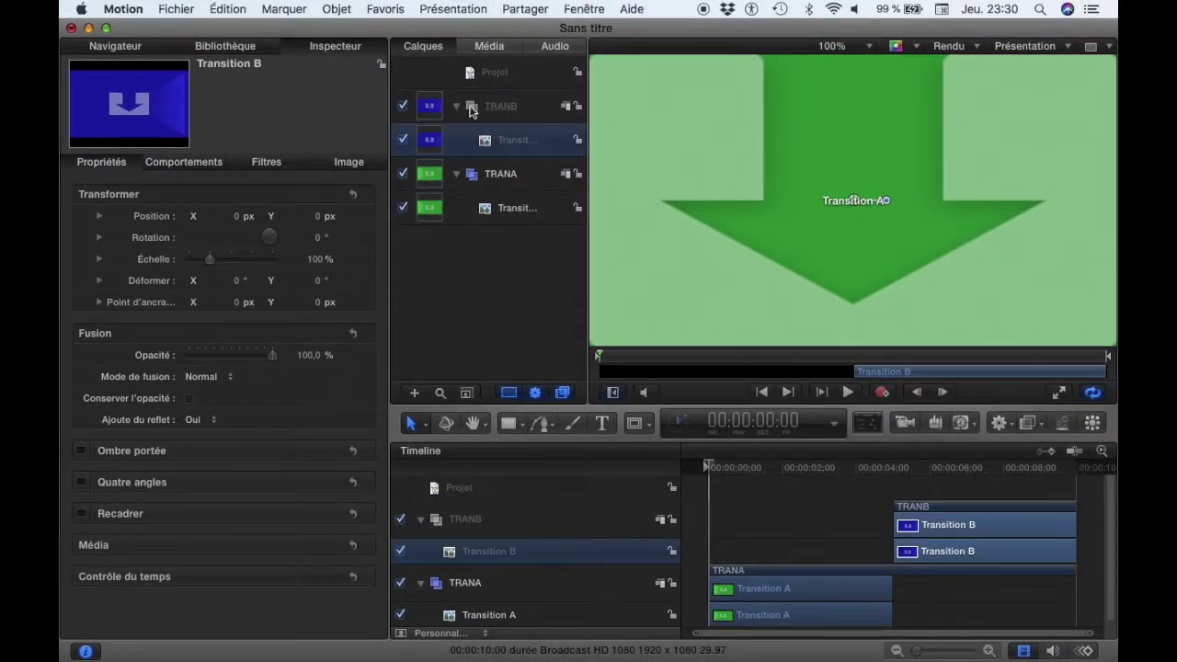
pyautogui.click(454, 105)
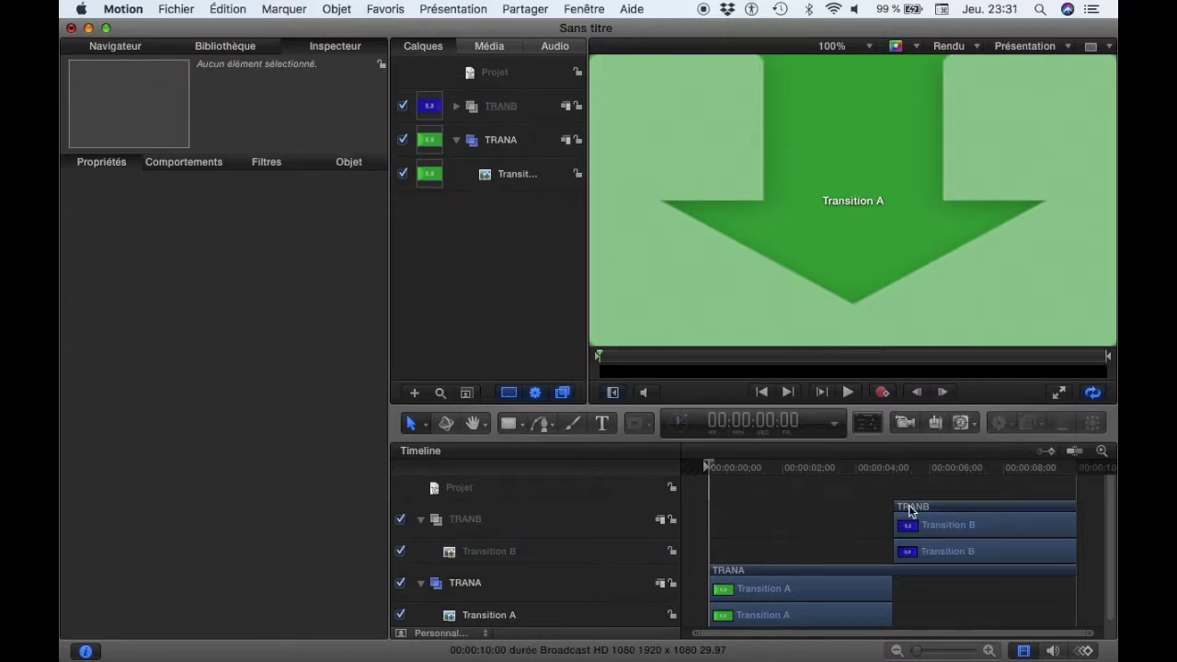
# Start TRANB at the timeline start, extend it to about 00:00:09;13, and trim TRANA's end
pyautogui.moveTo(909, 512); pyautogui.dragTo(791, 512)
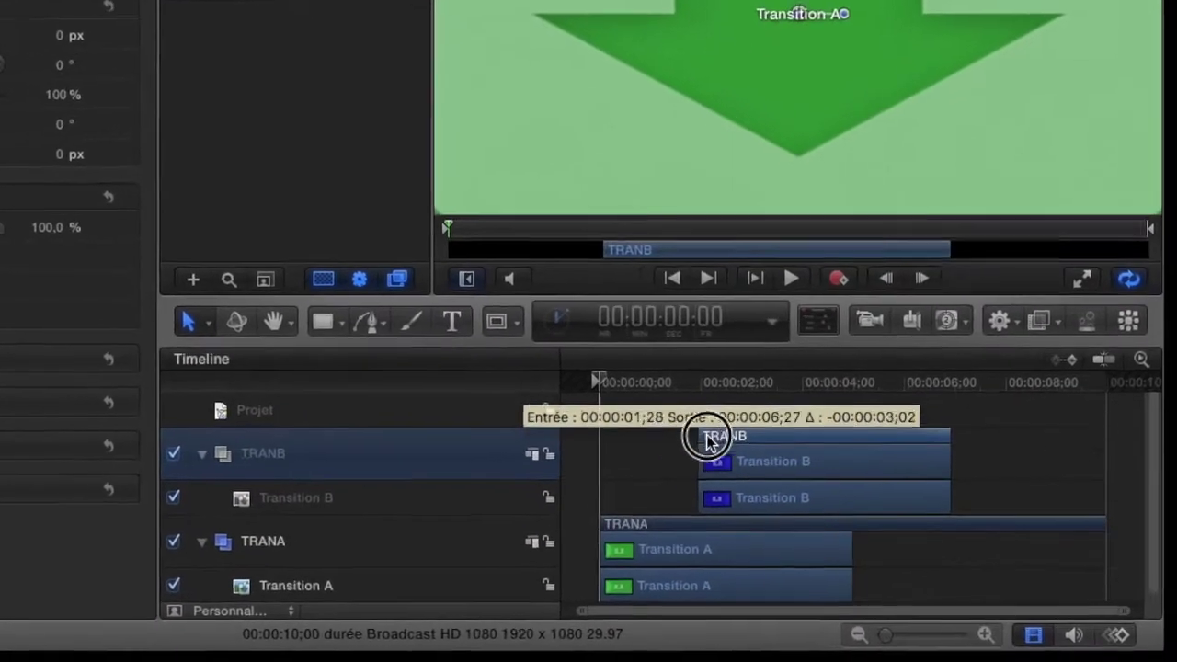
pyautogui.moveTo(706, 439); pyautogui.dragTo(621, 457)
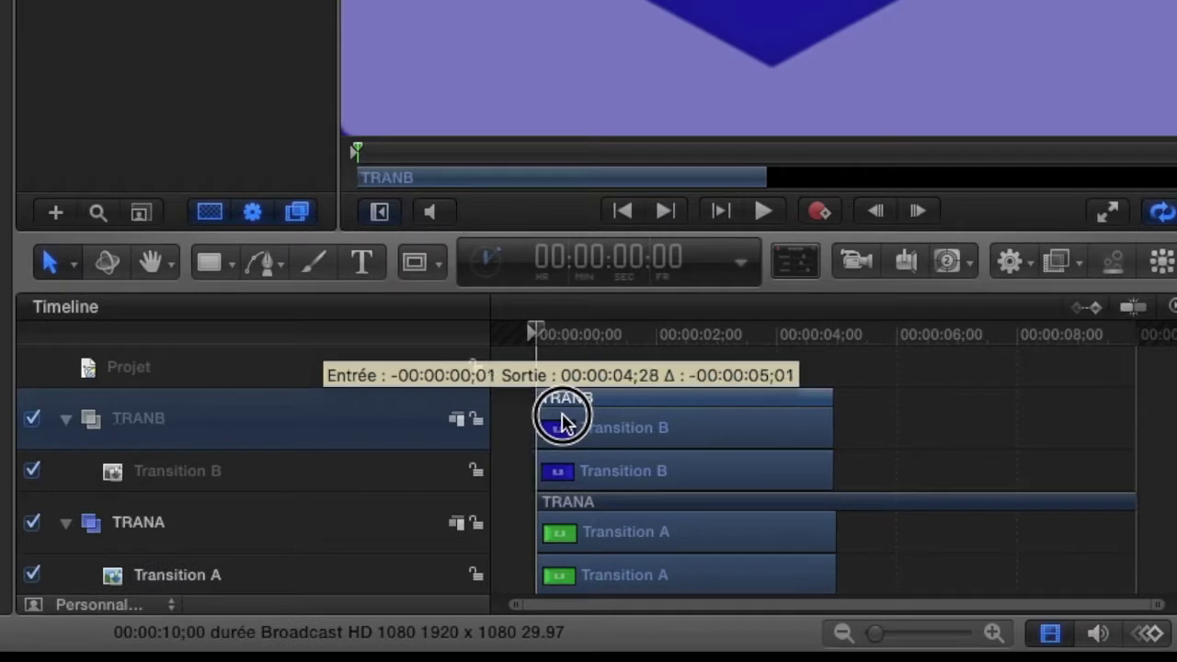
pyautogui.moveTo(562, 422); pyautogui.dragTo(559, 421)
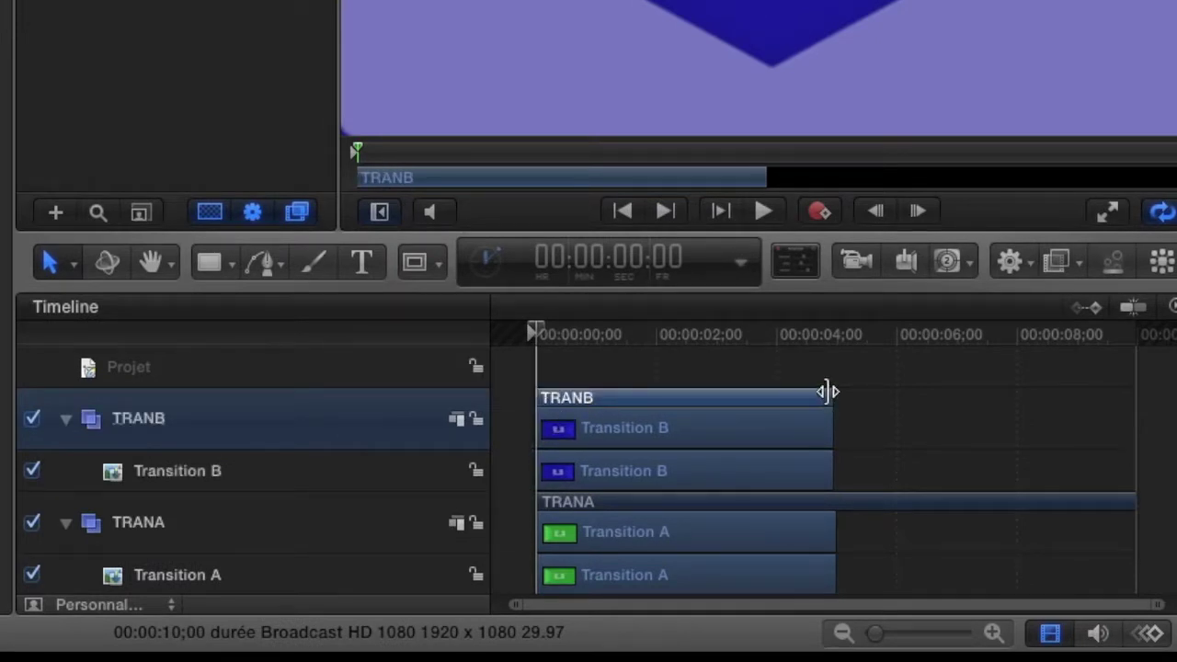
pyautogui.moveTo(827, 396)
pyautogui.mouseDown()
pyautogui.moveTo(1106, 358)
pyautogui.moveTo(1170, 364)
pyautogui.mouseUp()
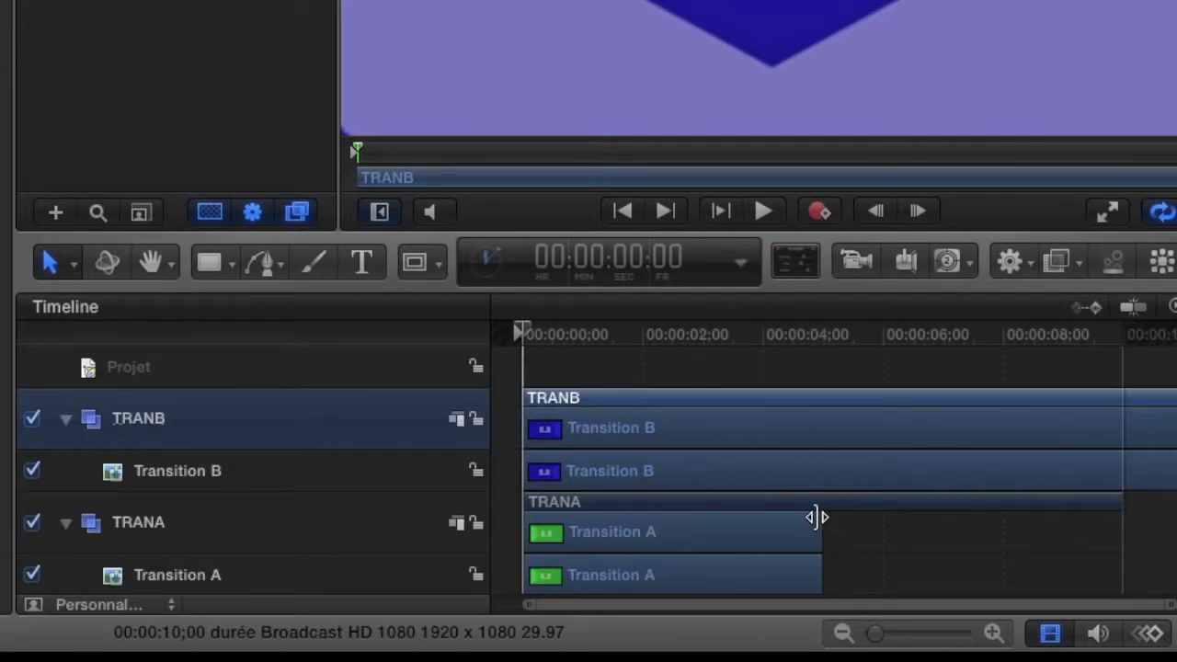
pyautogui.moveTo(818, 515); pyautogui.dragTo(1173, 520)
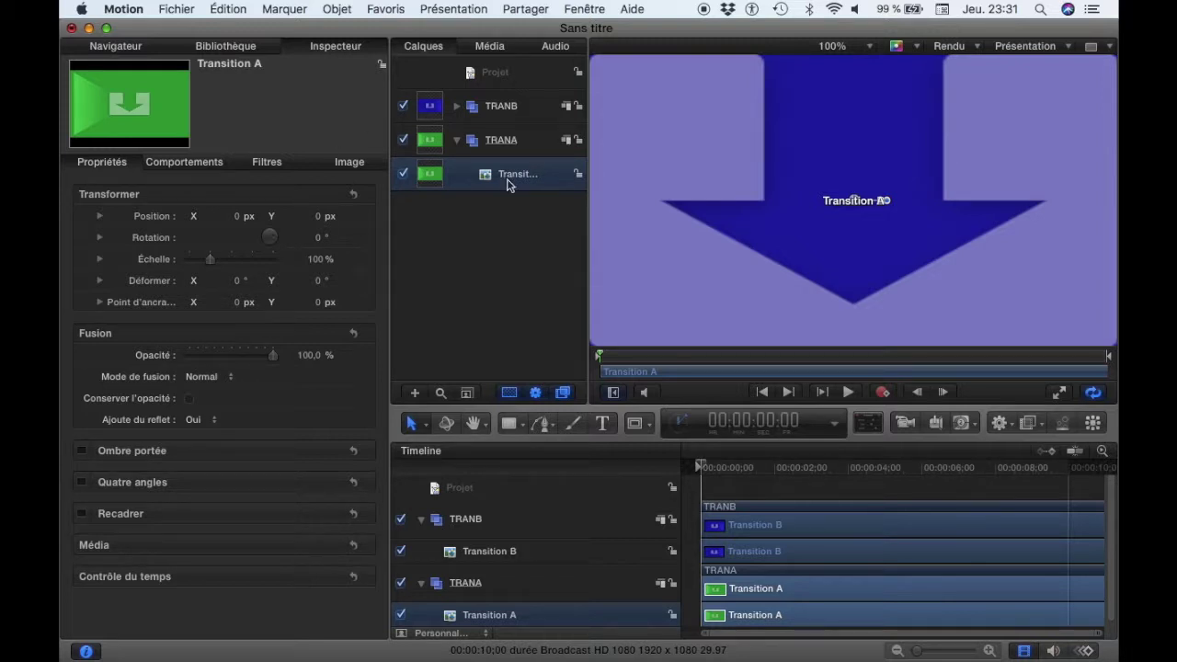
# Browse the Library categories and open the Contenu items
pyautogui.click(542, 153)
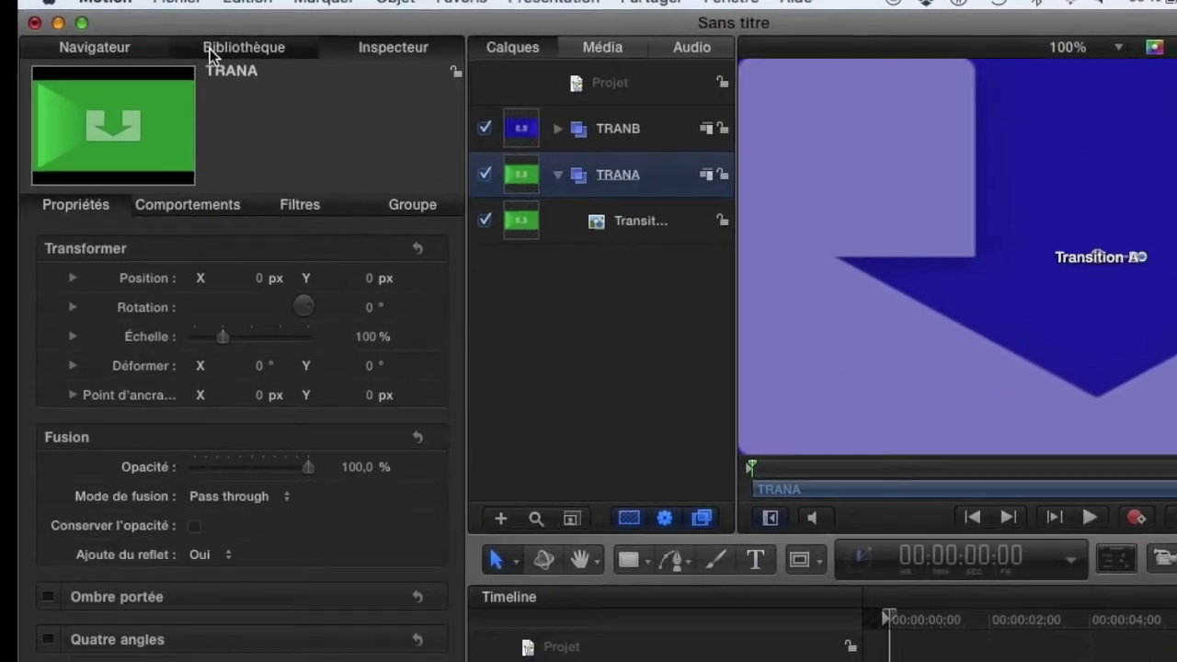
pyautogui.click(193, 41)
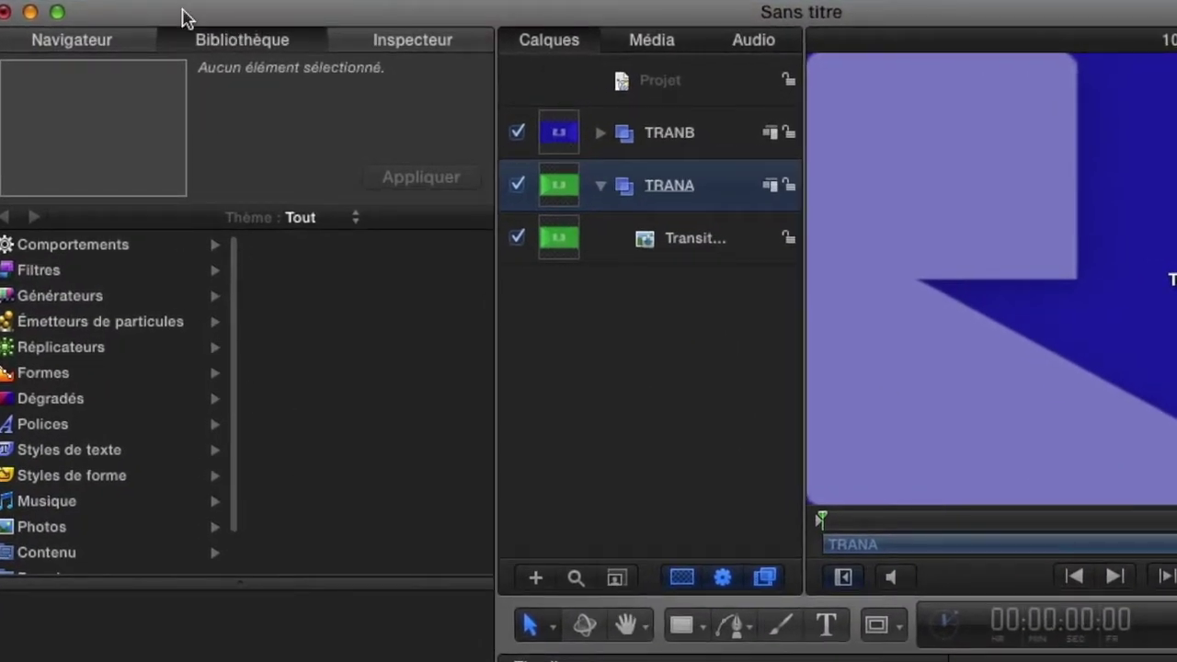
pyautogui.click(93, 38)
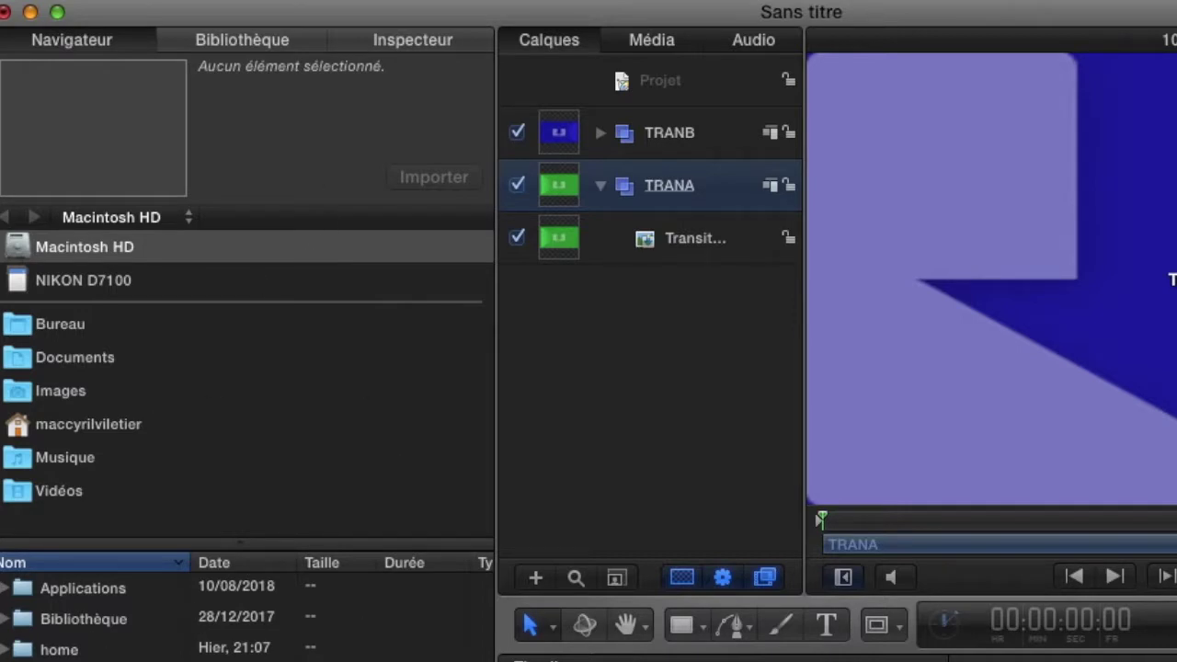
pyautogui.click(264, 50)
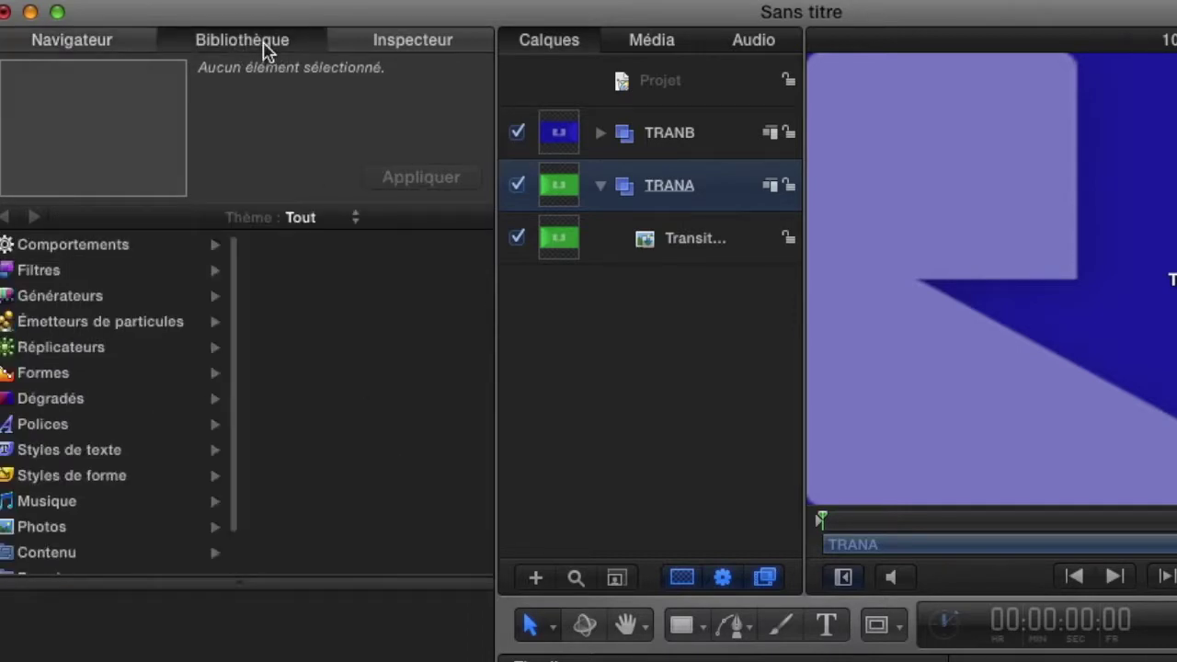
pyautogui.click(112, 251)
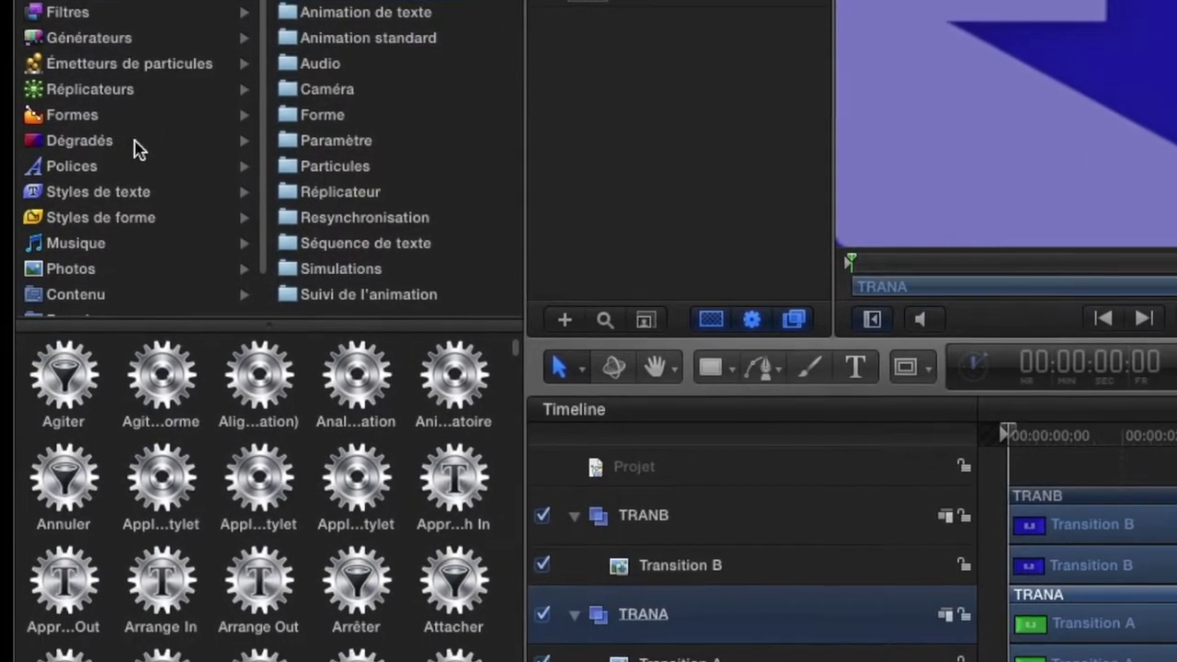
pyautogui.click(77, 295)
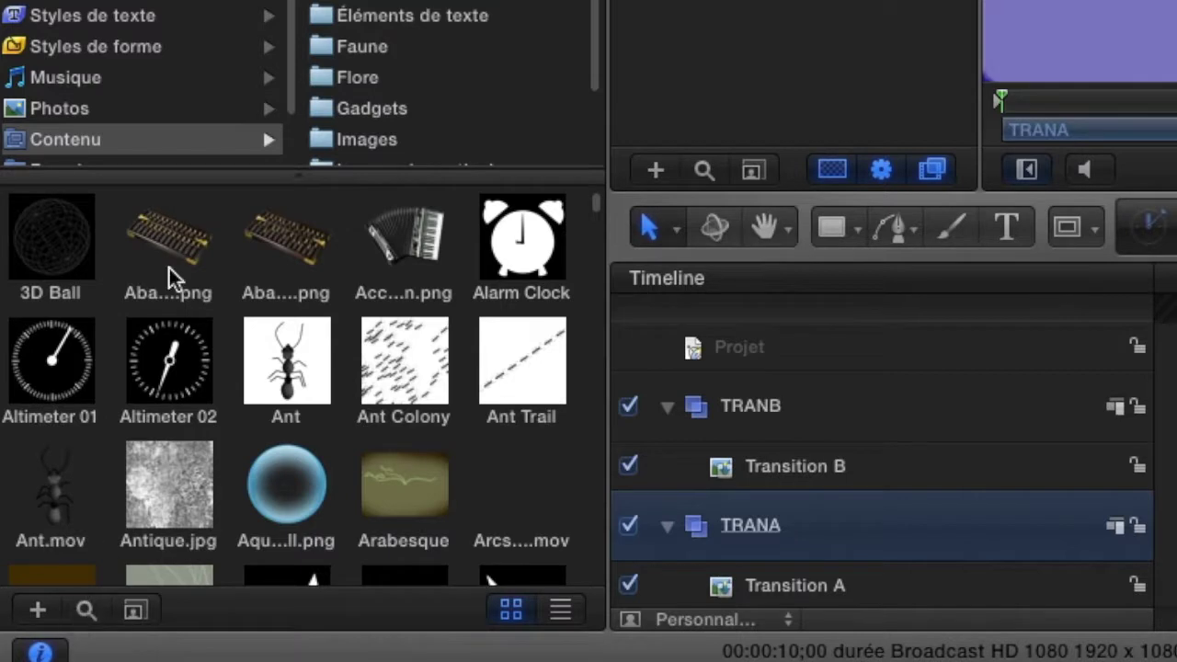
# Filter the Contenu items with the search term INK
pyautogui.click(87, 610)
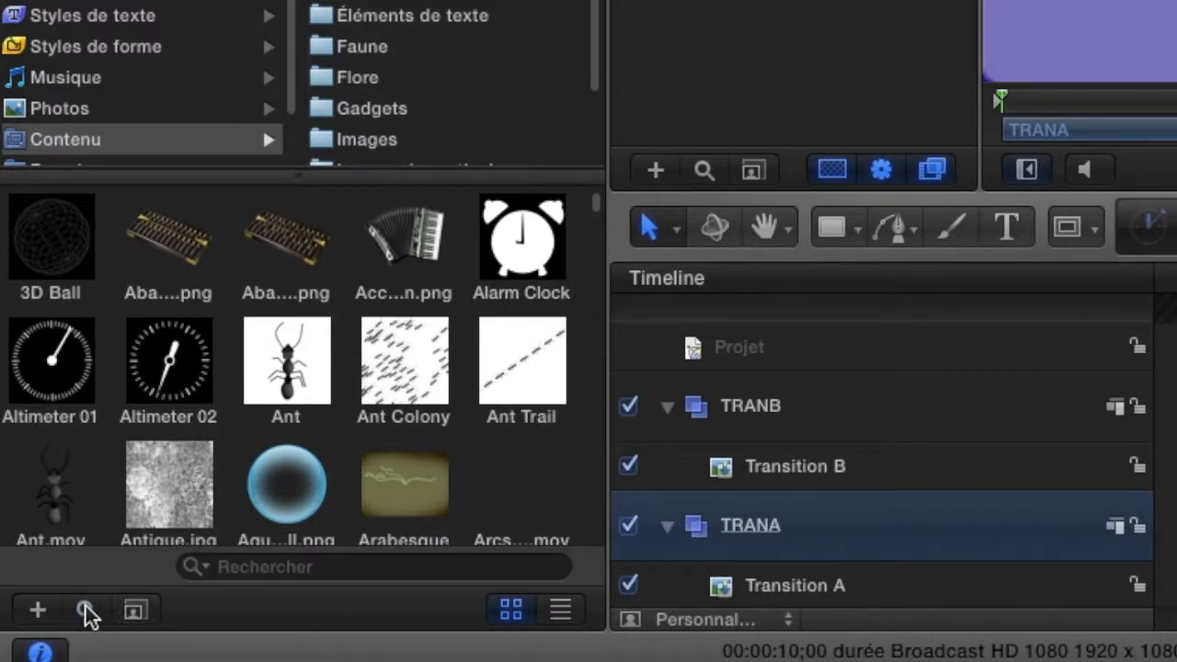
pyautogui.click(247, 568)
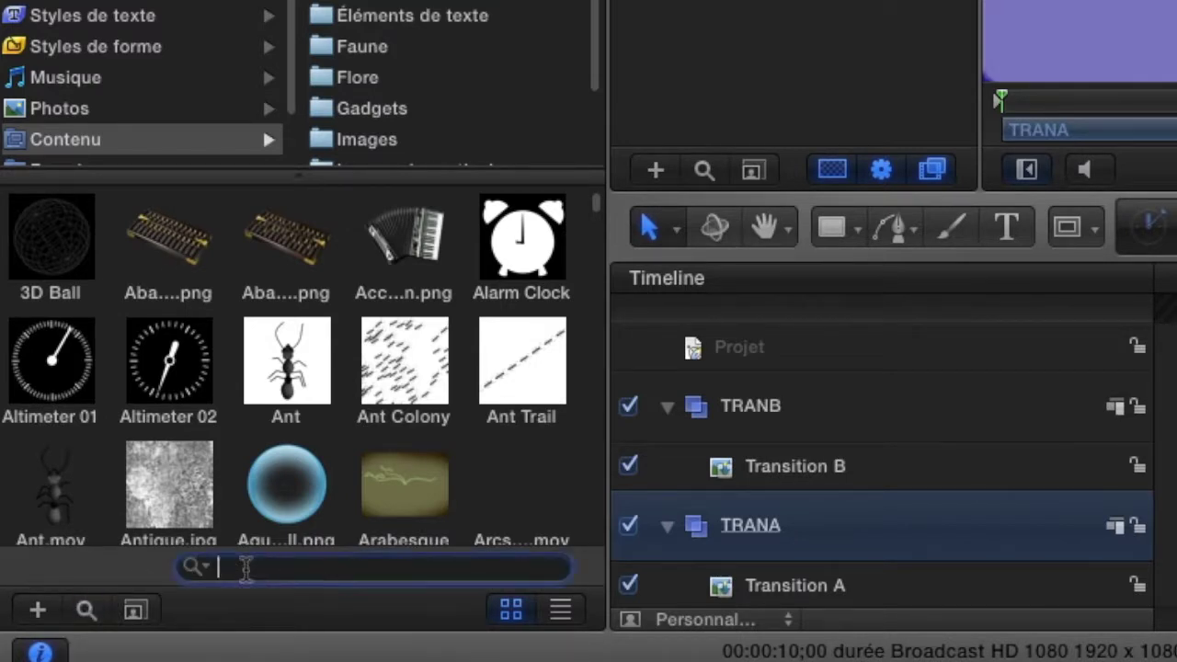
pyautogui.write('INK')
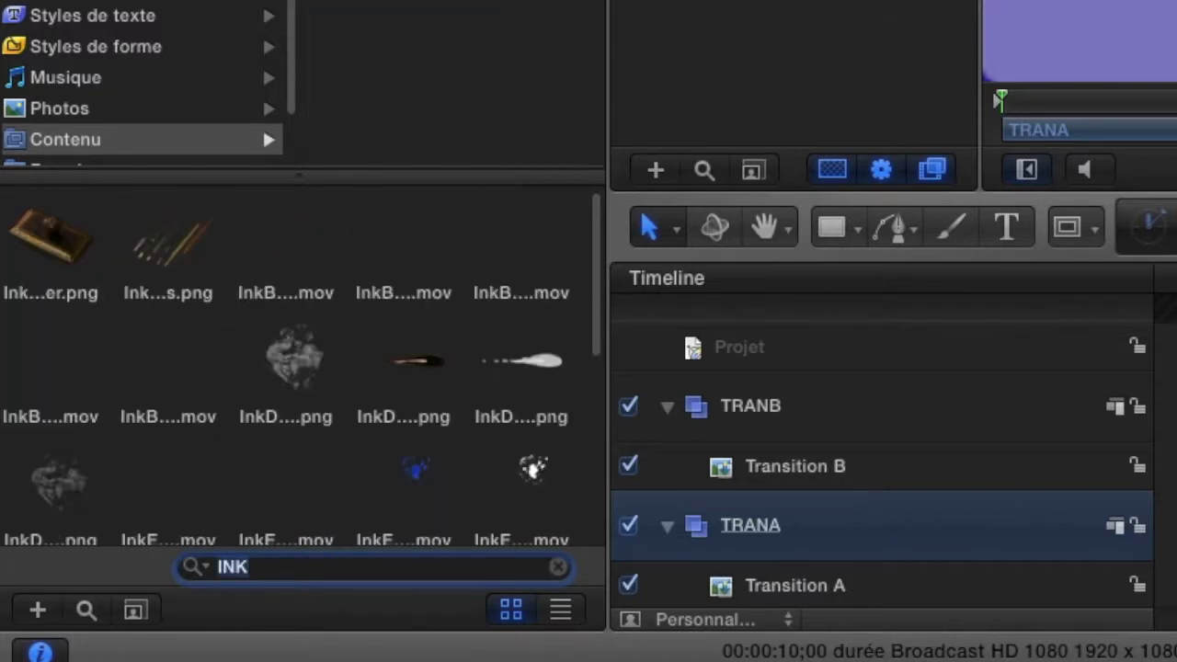
pyautogui.scroll(-5, 414, 400)
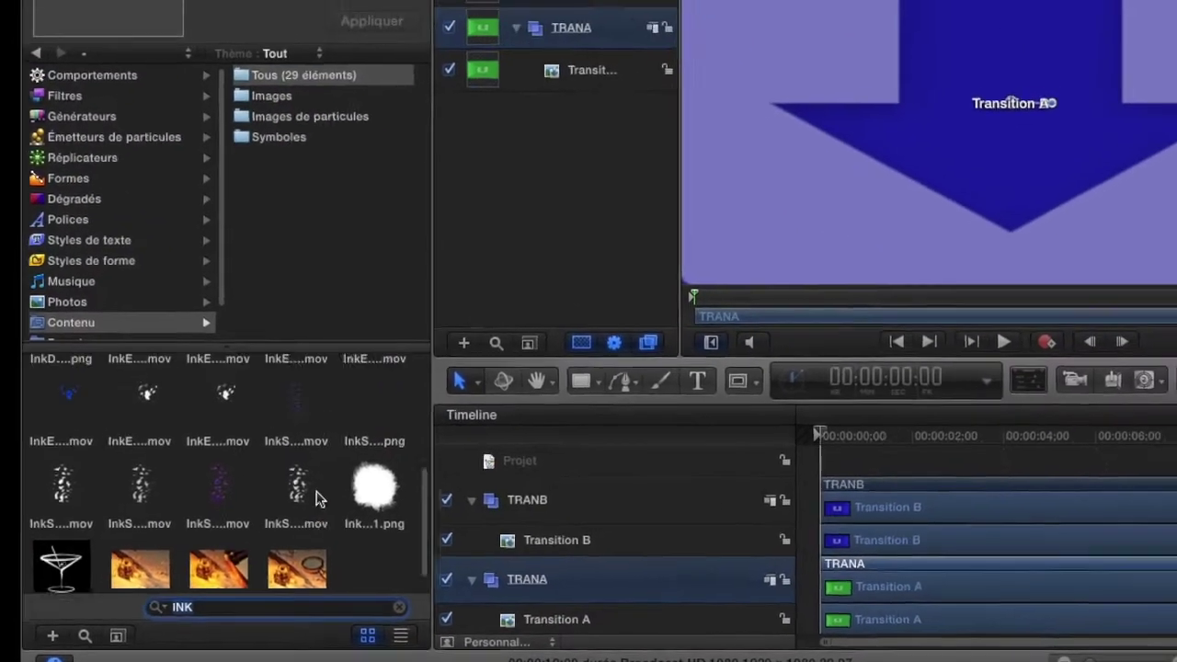
pyautogui.scroll(2, 297, 508)
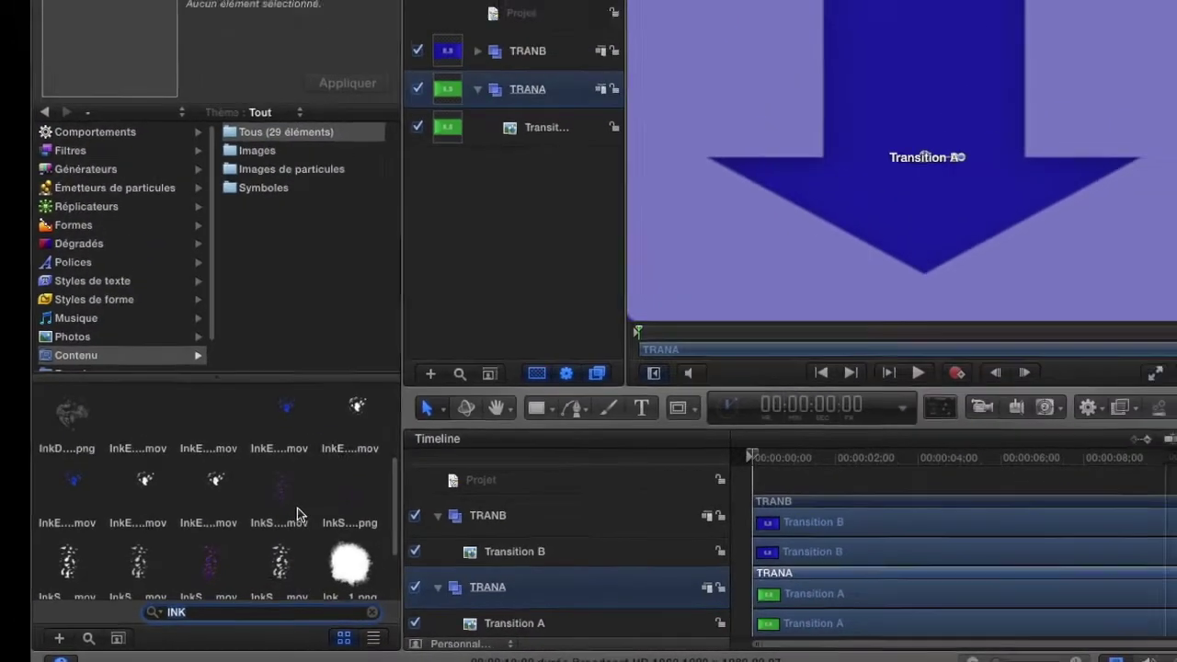
# Preview InkExpand08, InkExpand04, InkExpand07, InkSponge04, InkSponge03 and InkWash01.png
pyautogui.click(223, 494)
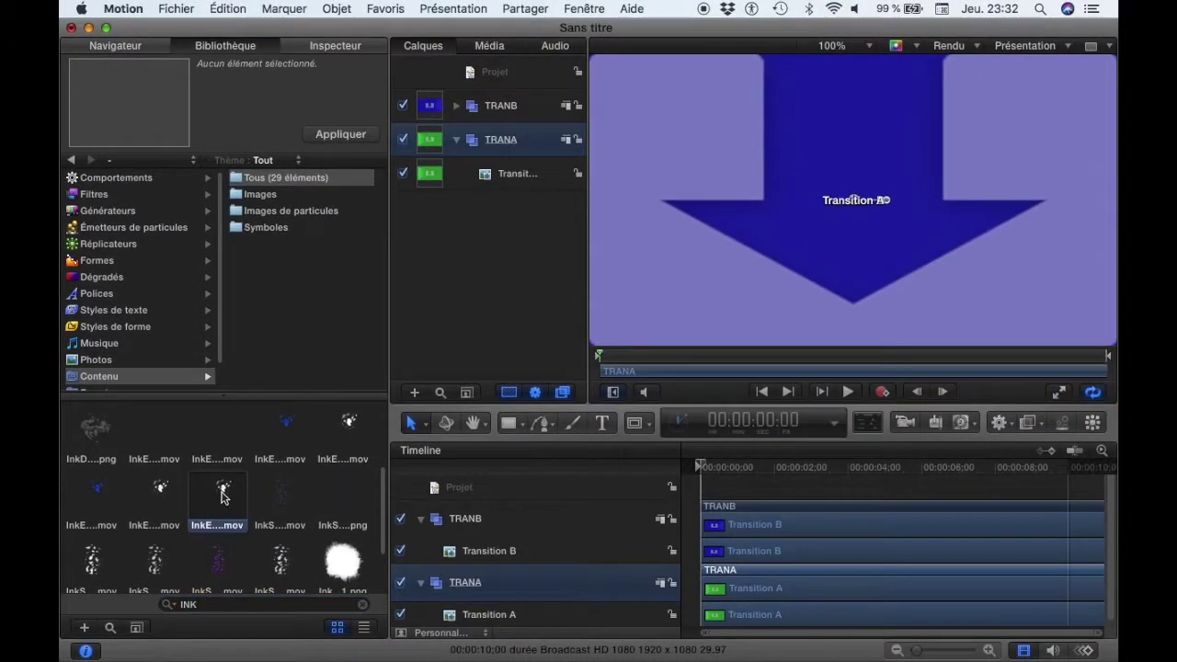
pyautogui.click(286, 429)
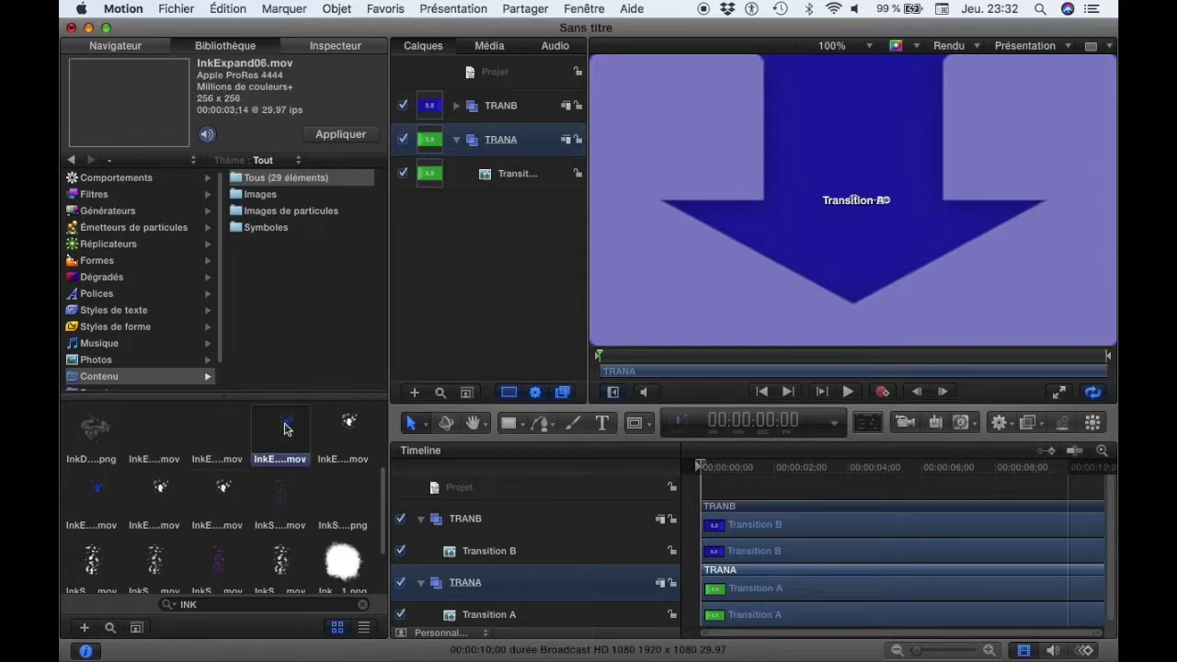
pyautogui.click(345, 430)
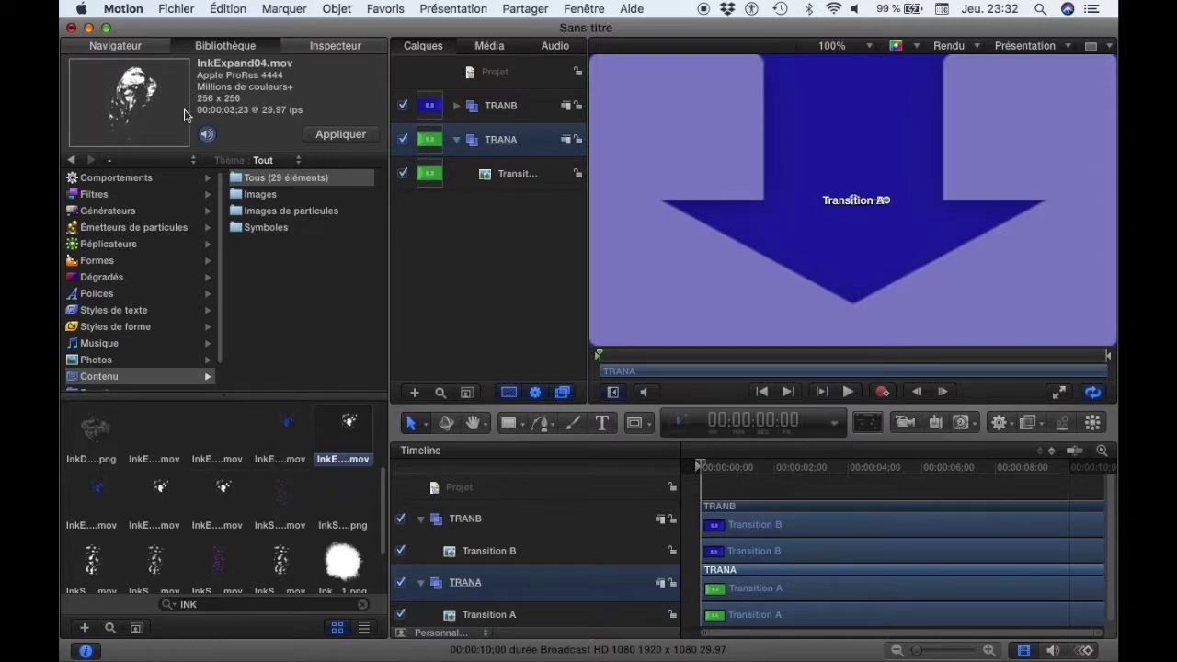
pyautogui.click(217, 490)
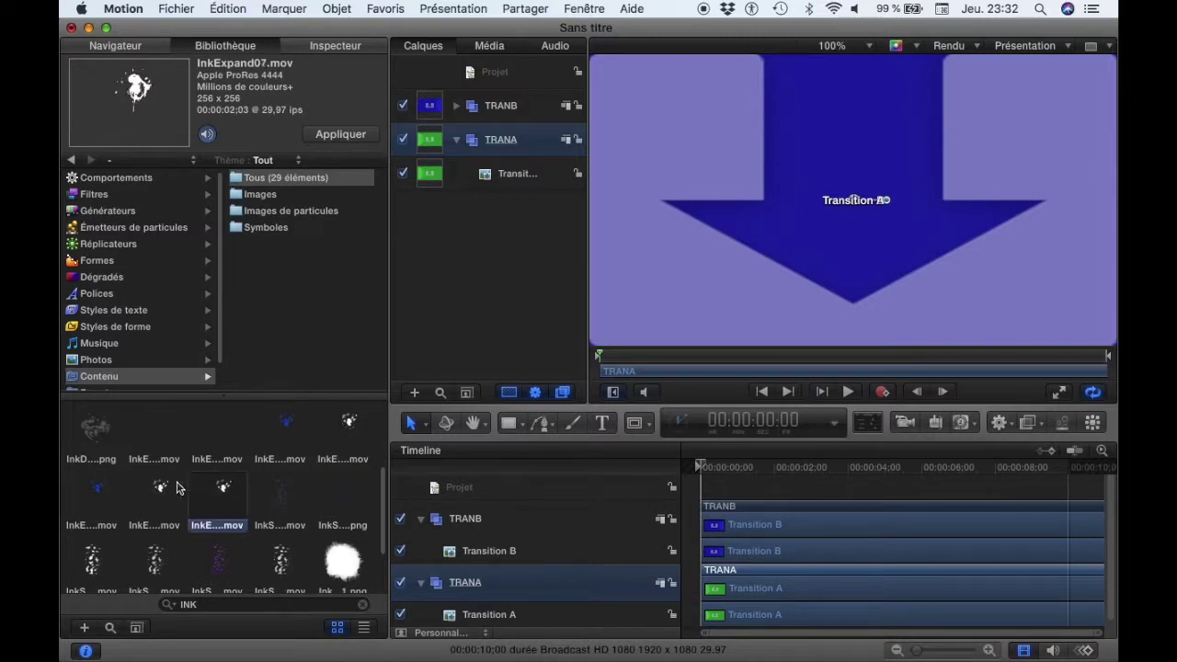
pyautogui.click(164, 558)
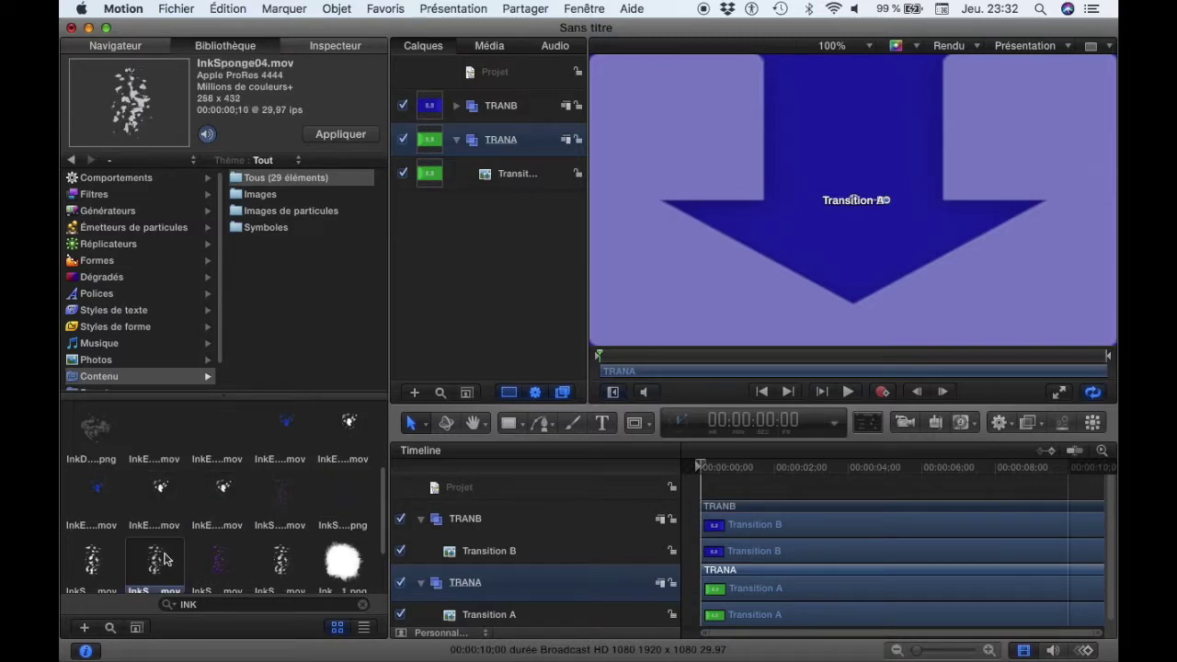
pyautogui.click(104, 557)
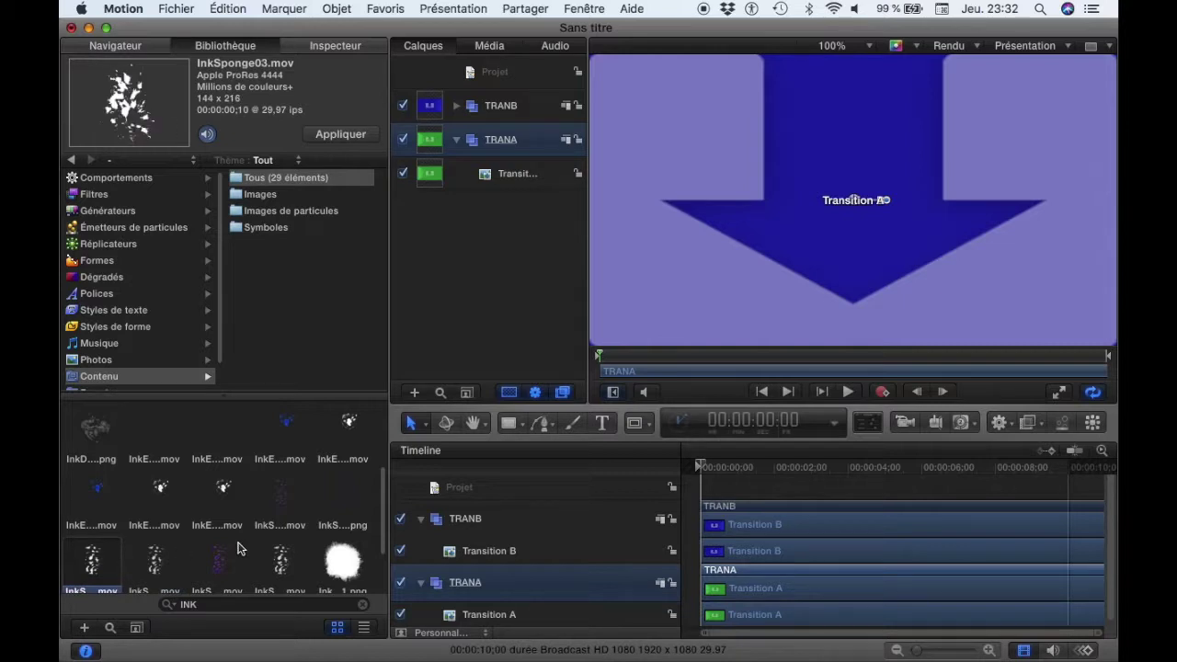
pyautogui.click(346, 553)
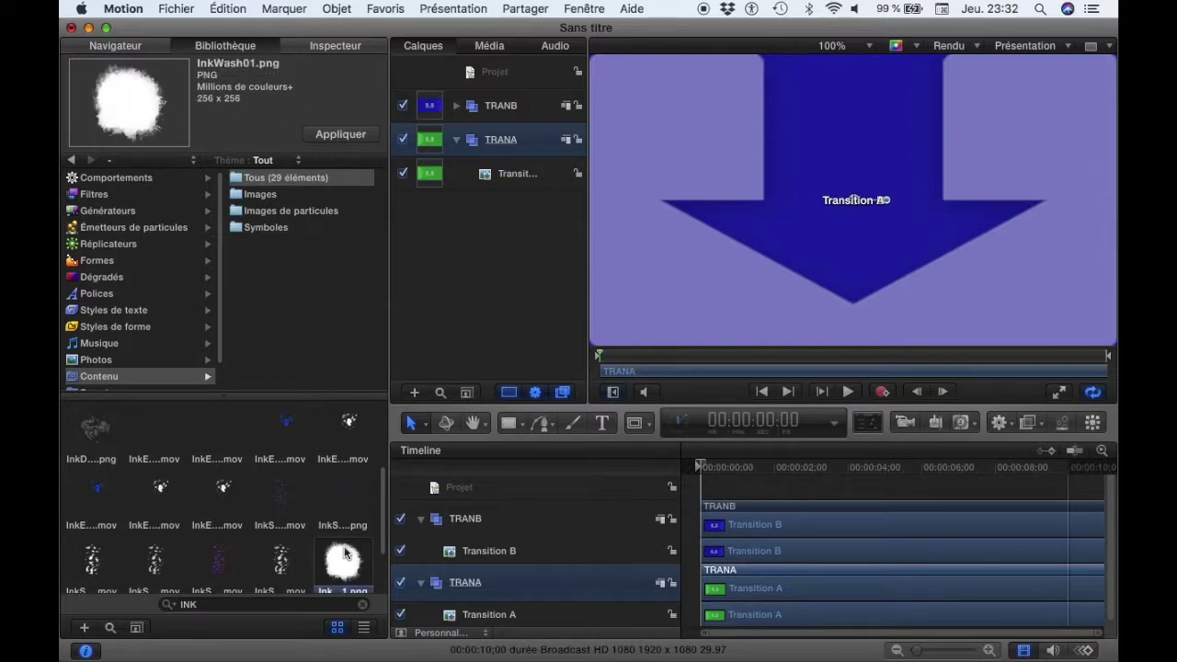
# Add InkWash01.png into the TRANA group above Transition A and hide TRANB
pyautogui.moveTo(353, 563); pyautogui.dragTo(511, 141)
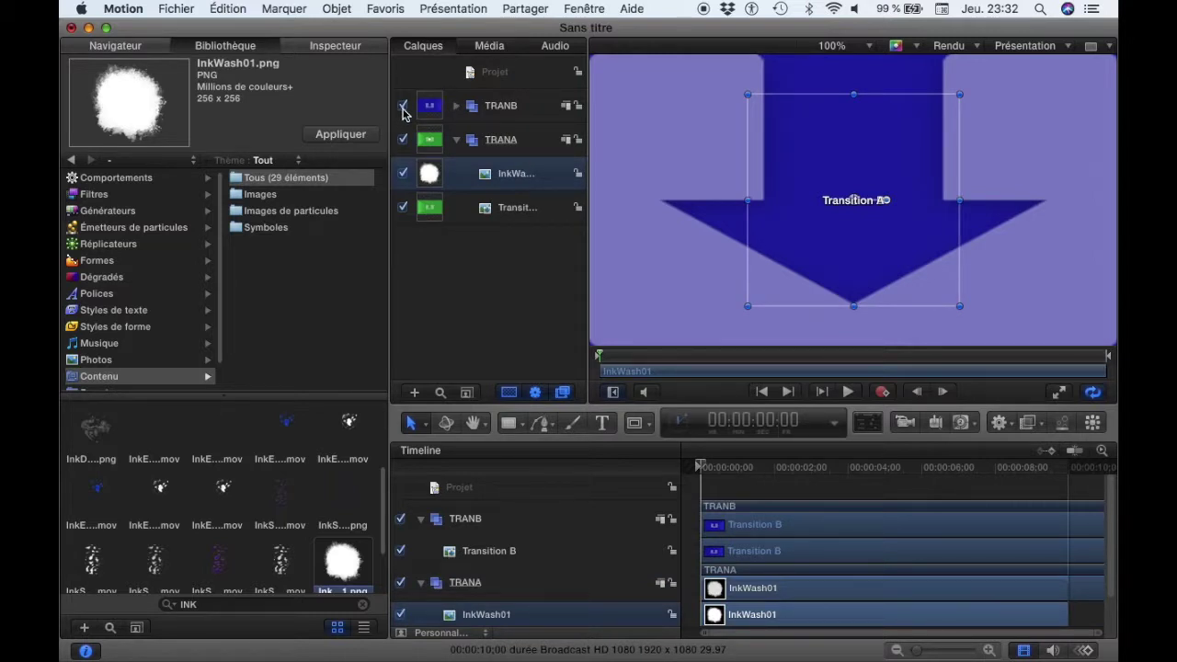
pyautogui.click(402, 107)
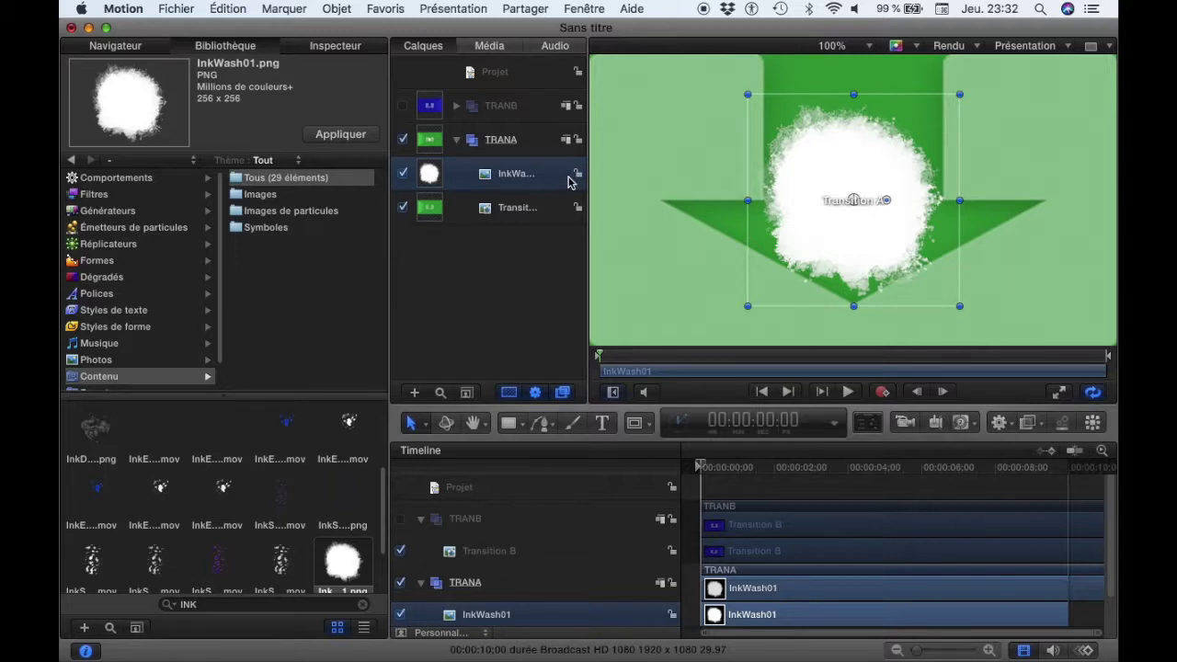
# Zoom the canvas to 25% and show InkWash01's transform and blend properties
pyautogui.click(833, 46)
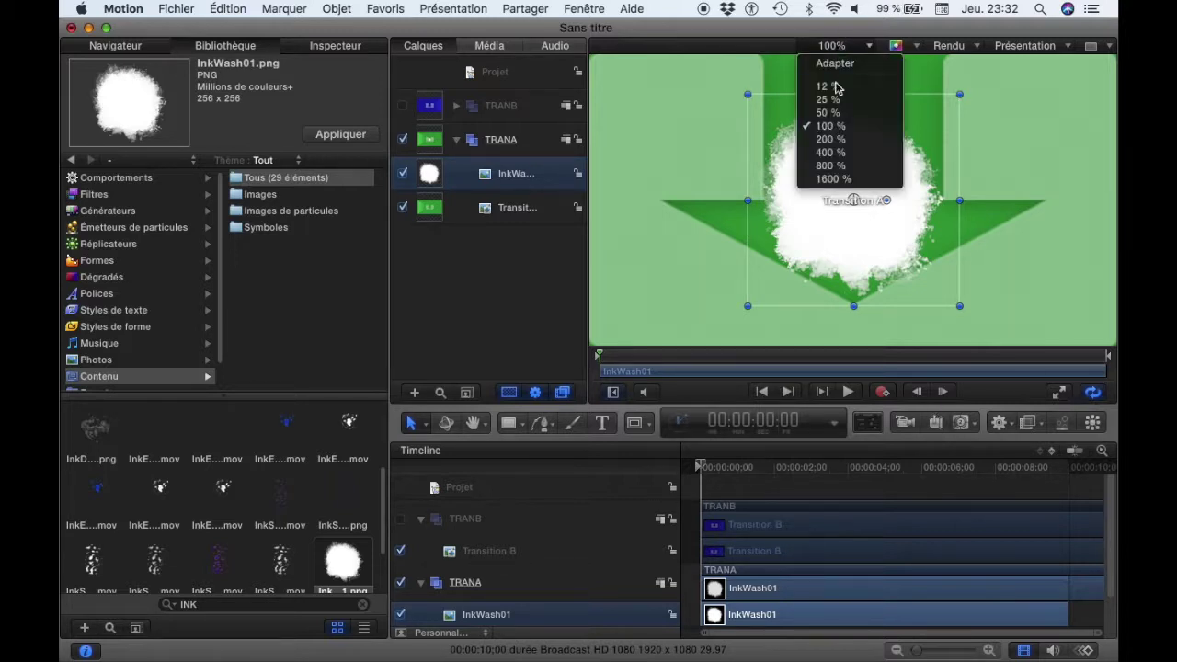
pyautogui.click(829, 107)
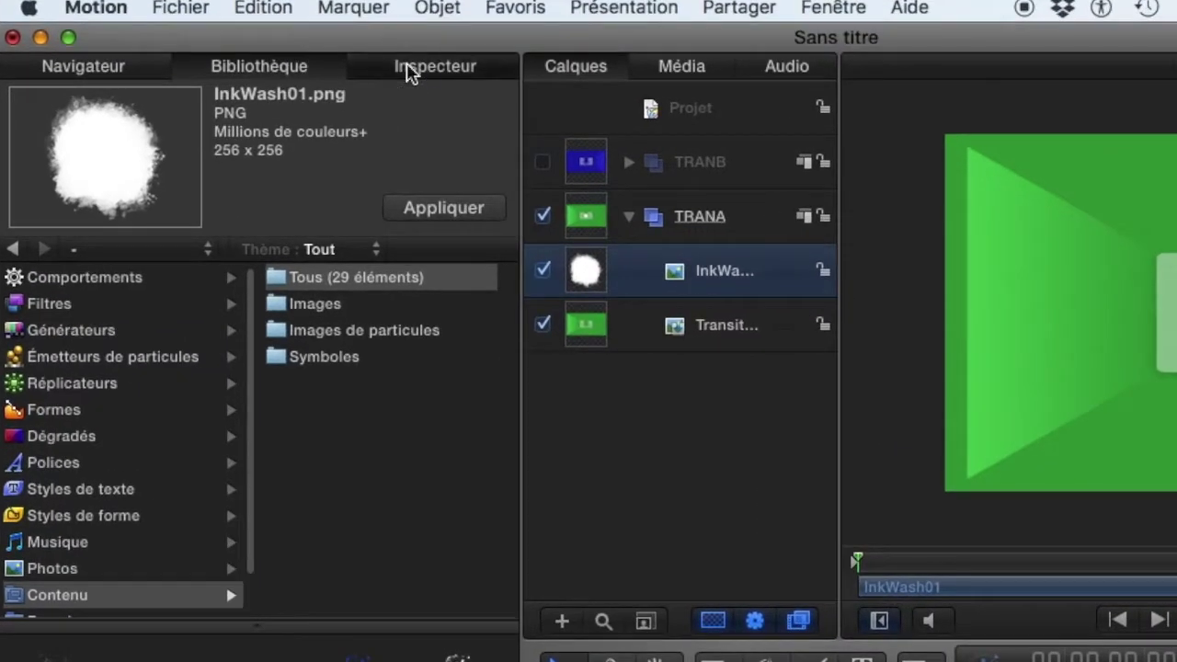
pyautogui.click(409, 71)
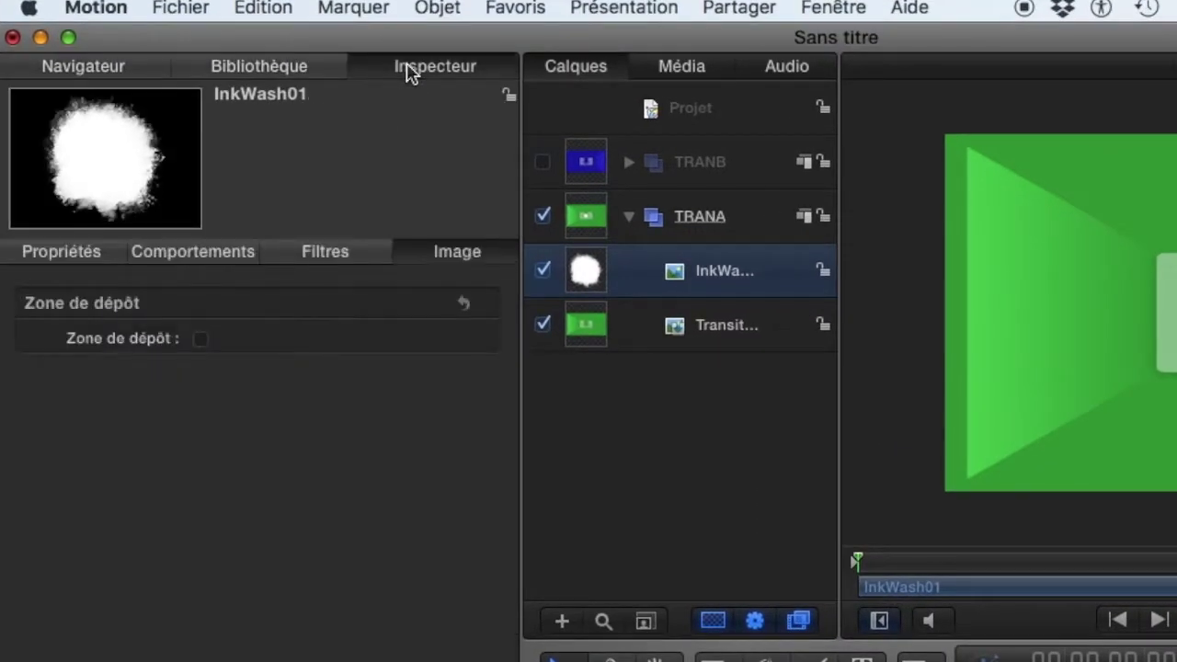
pyautogui.click(47, 256)
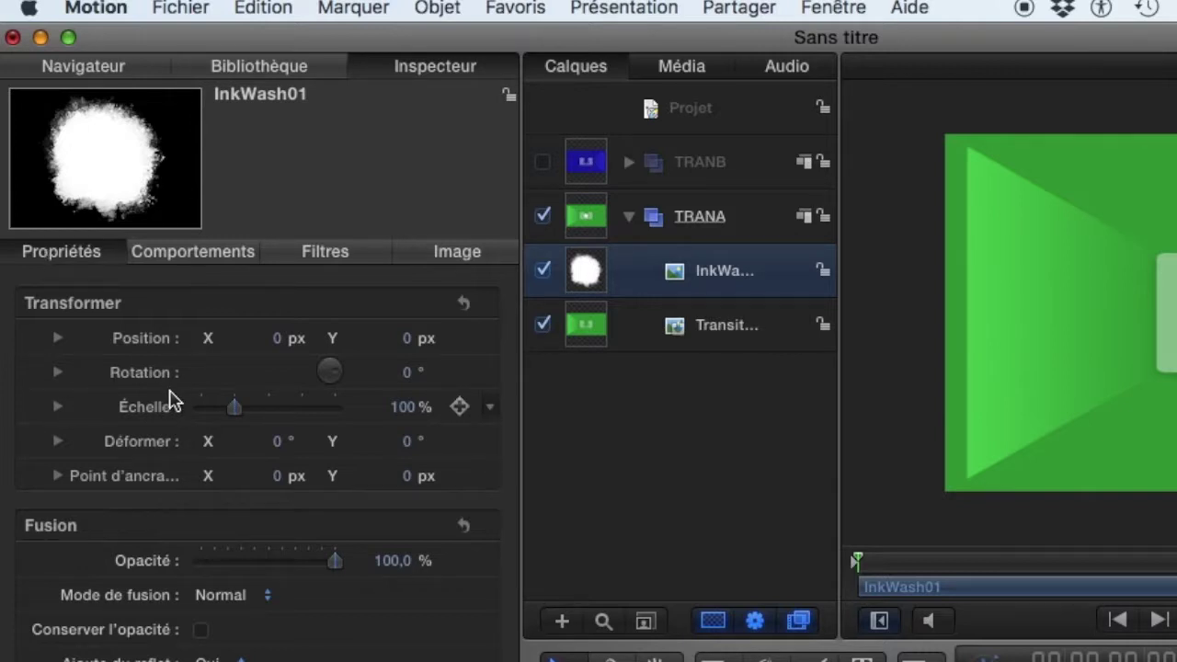
pyautogui.click(225, 264)
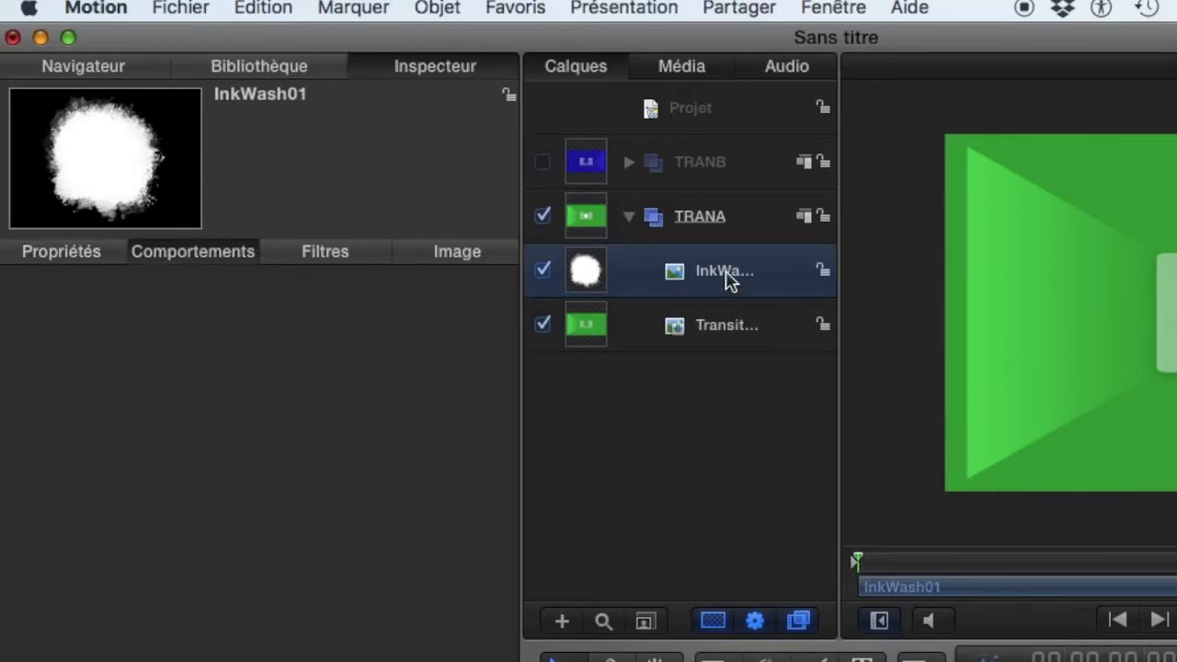
# Browse Library behaviours, check the ink layer's Behaviours, Filters and Image tabs, then return to Properties
pyautogui.click(221, 69)
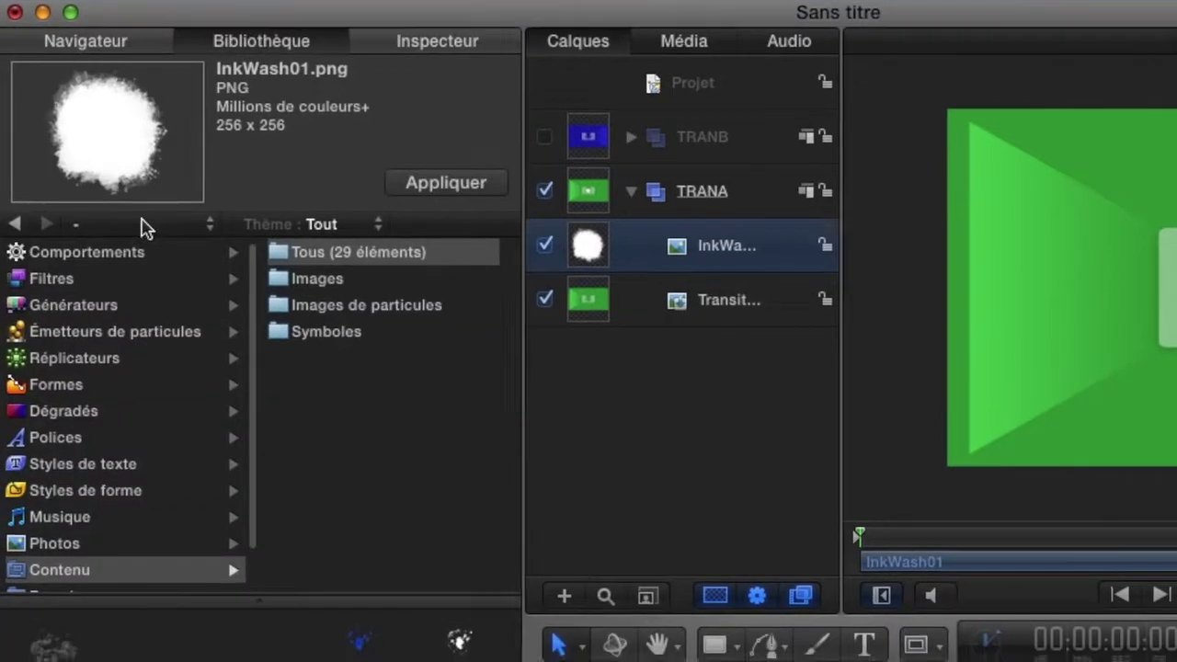
pyautogui.click(103, 276)
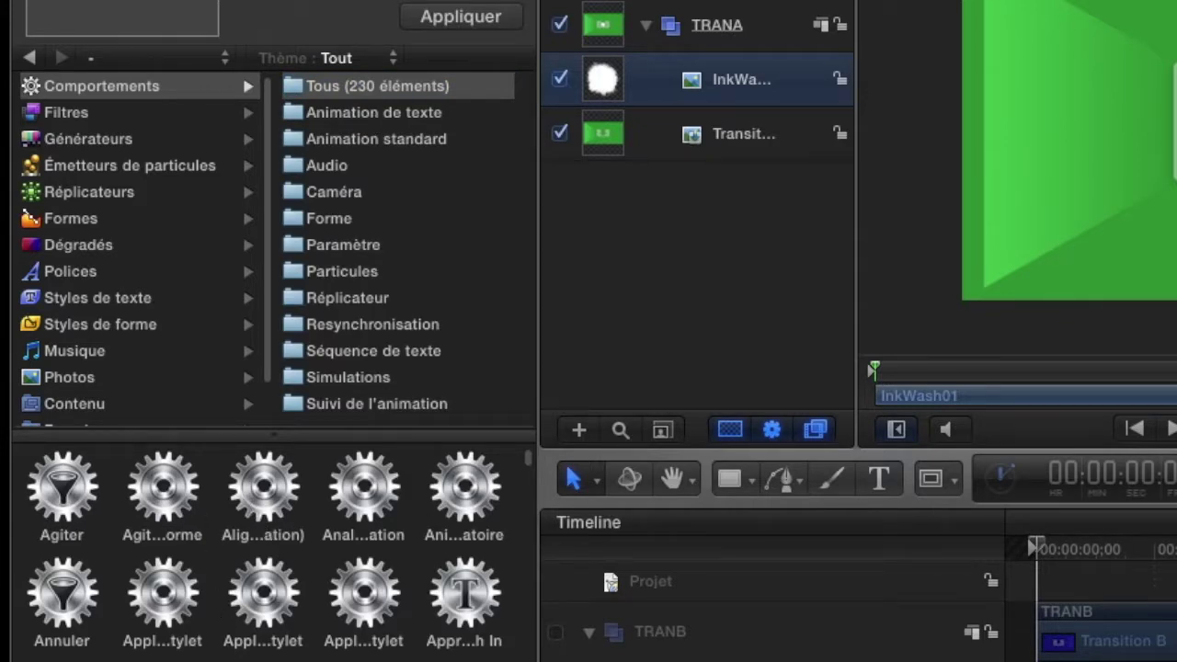
pyautogui.press('super+3')
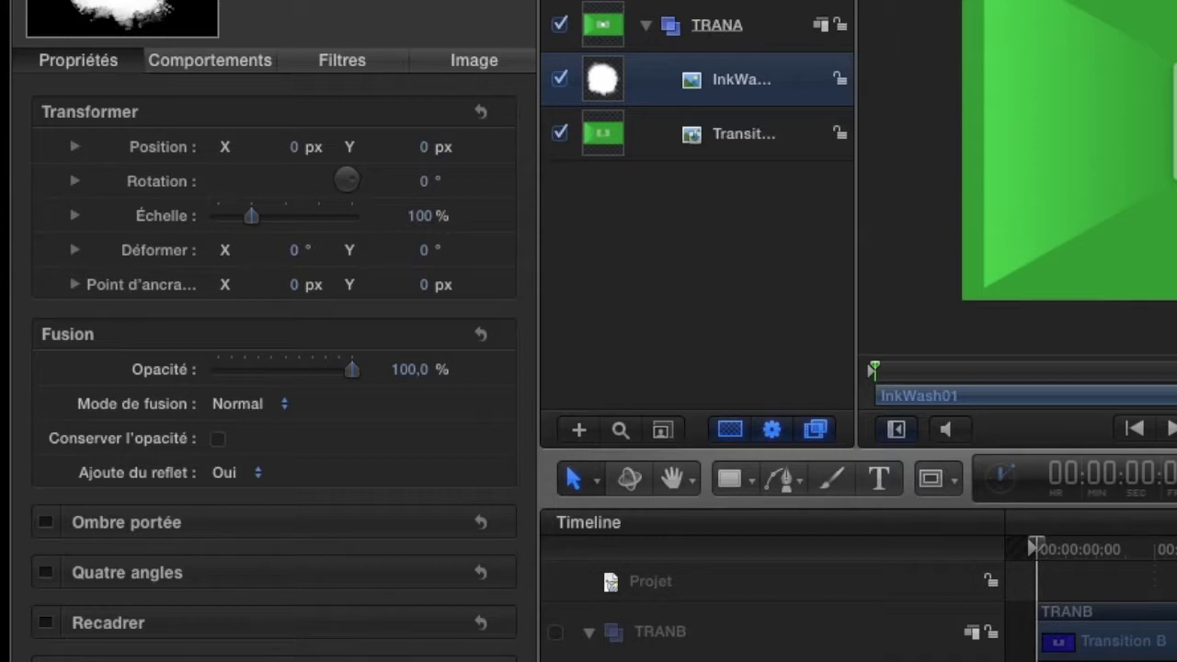
pyautogui.click(231, 72)
pyautogui.click(322, 72)
pyautogui.click(467, 59)
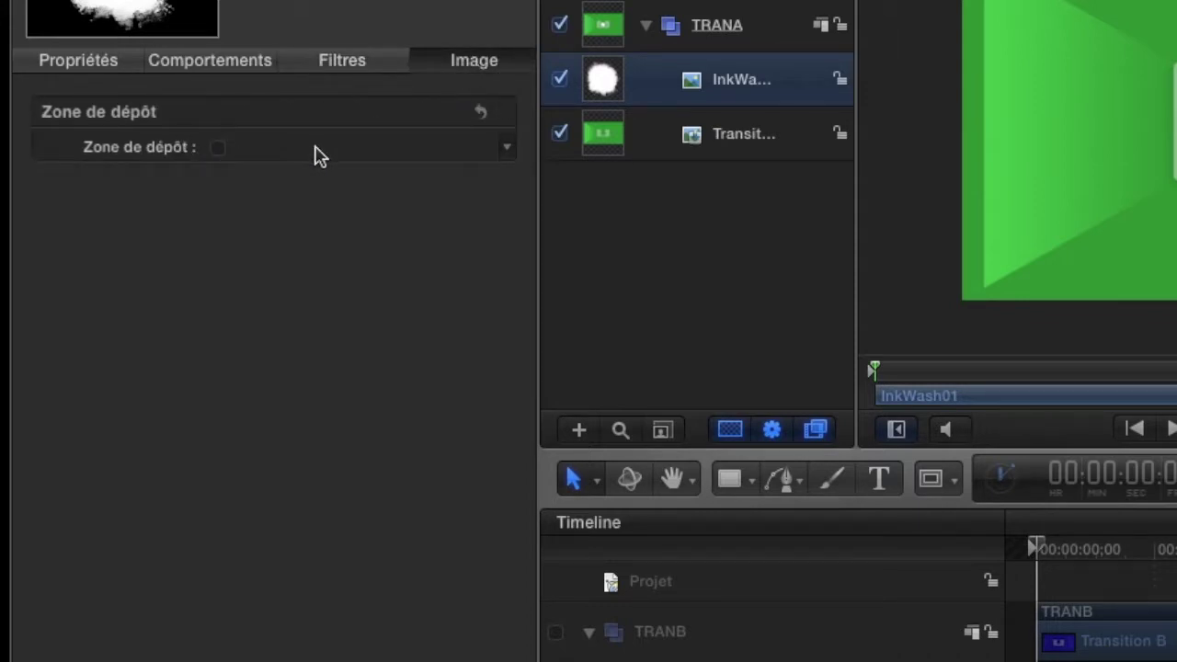
pyautogui.click(129, 72)
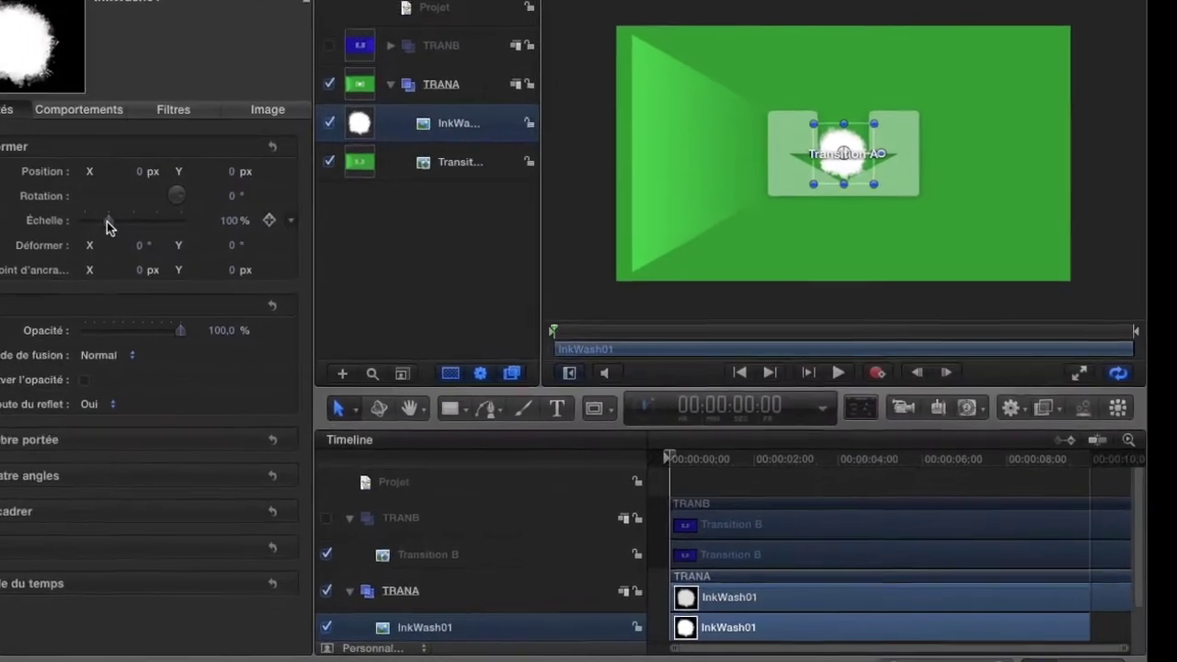
# Set InkWash01's scale to 0% and keyframe it at 00:00:00:00
pyautogui.moveTo(211, 250); pyautogui.dragTo(189, 250)
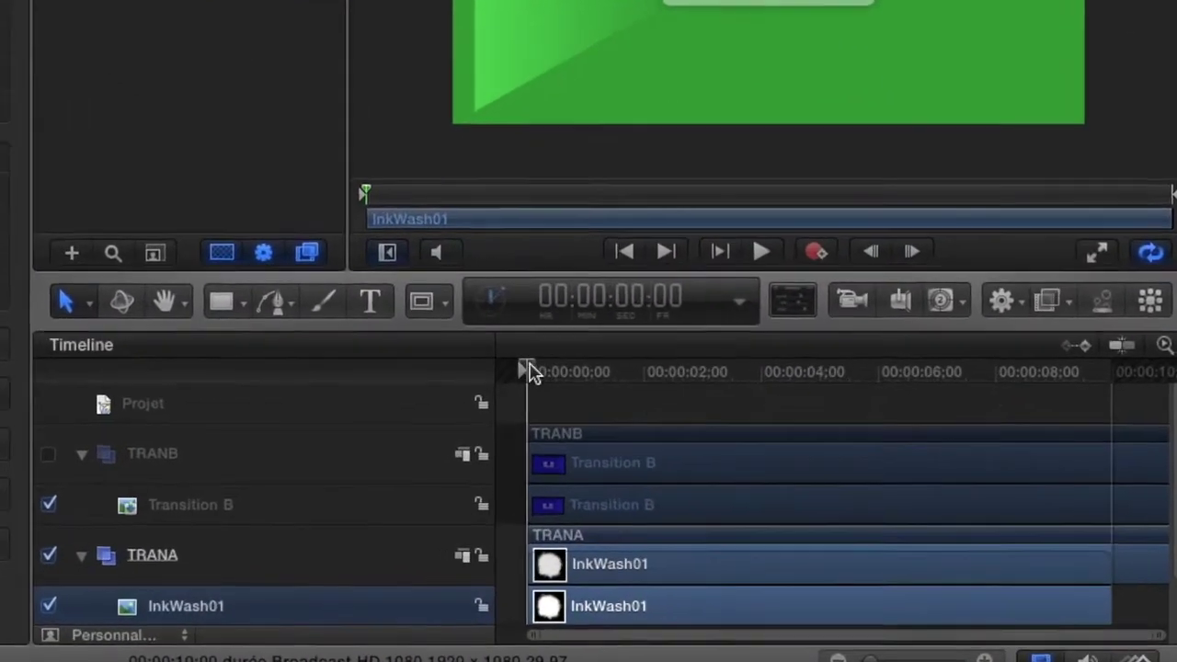
pyautogui.click(688, 434)
pyautogui.moveTo(603, 370); pyautogui.dragTo(523, 370)
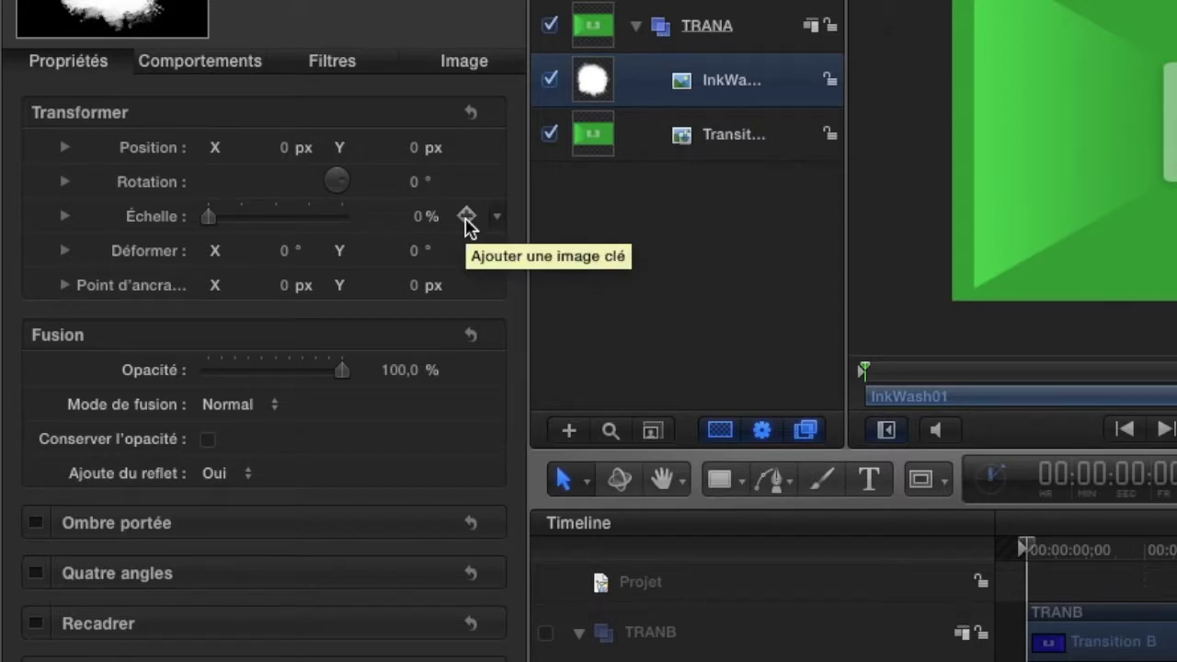
pyautogui.click(467, 219)
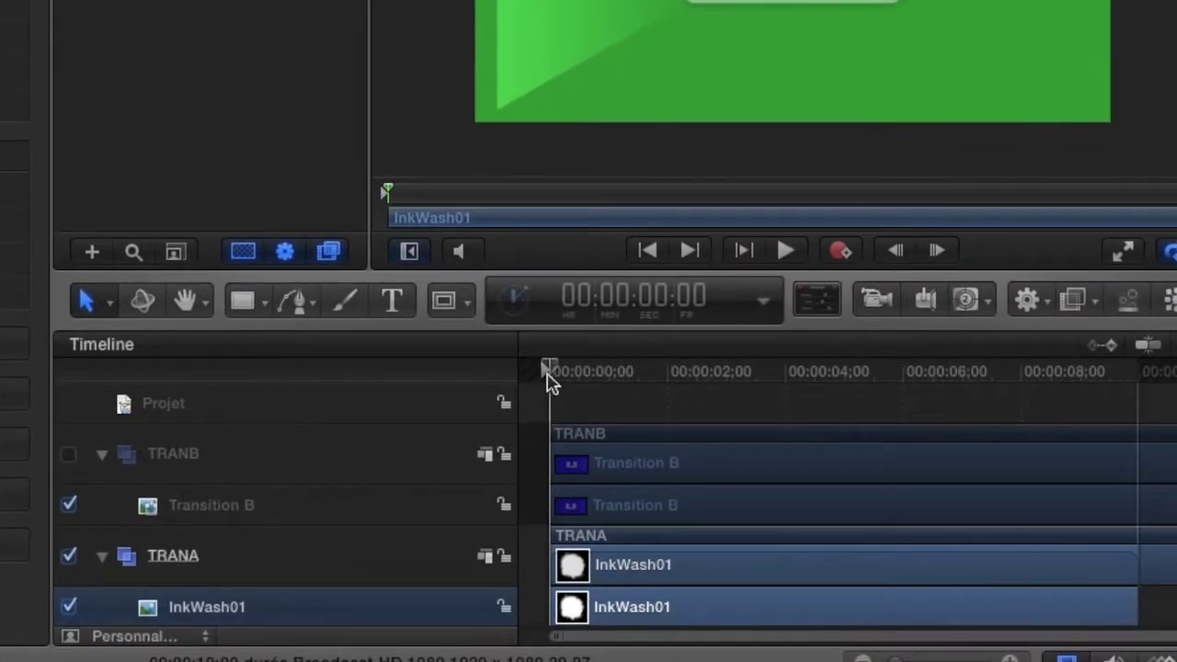
pyautogui.moveTo(549, 379); pyautogui.dragTo(593, 372)
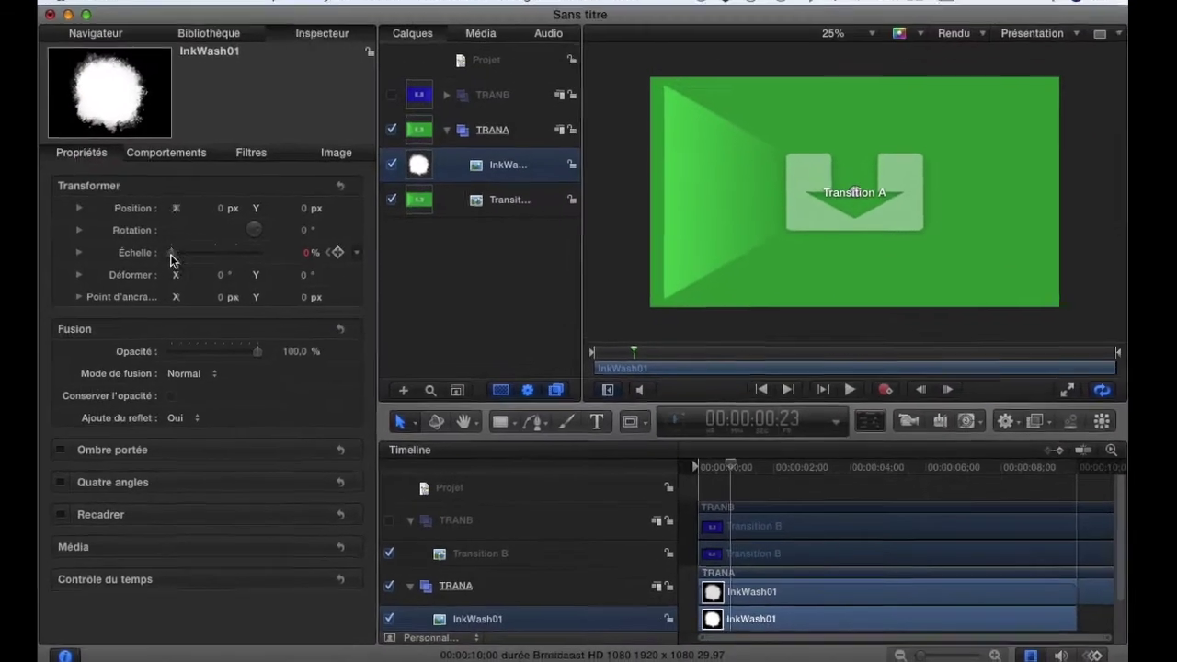
# Scale the ink blob to about 265% just after the start, then 400% near the end
pyautogui.moveTo(171, 261); pyautogui.dragTo(244, 269)
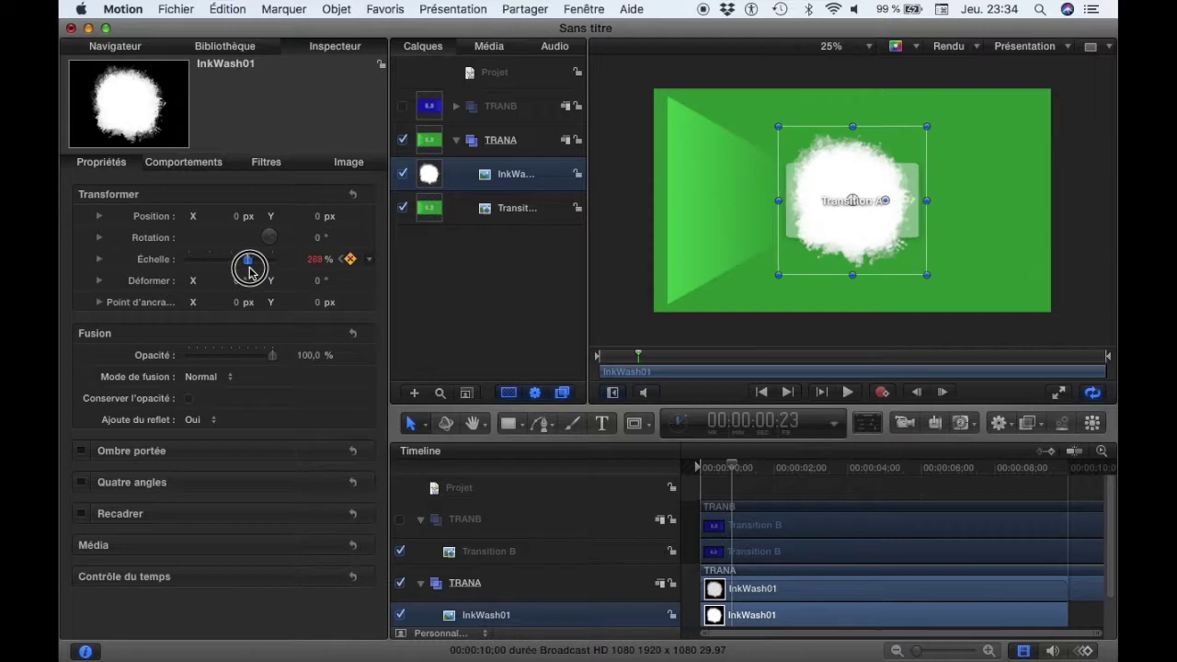
pyautogui.moveTo(242, 267); pyautogui.dragTo(246, 273)
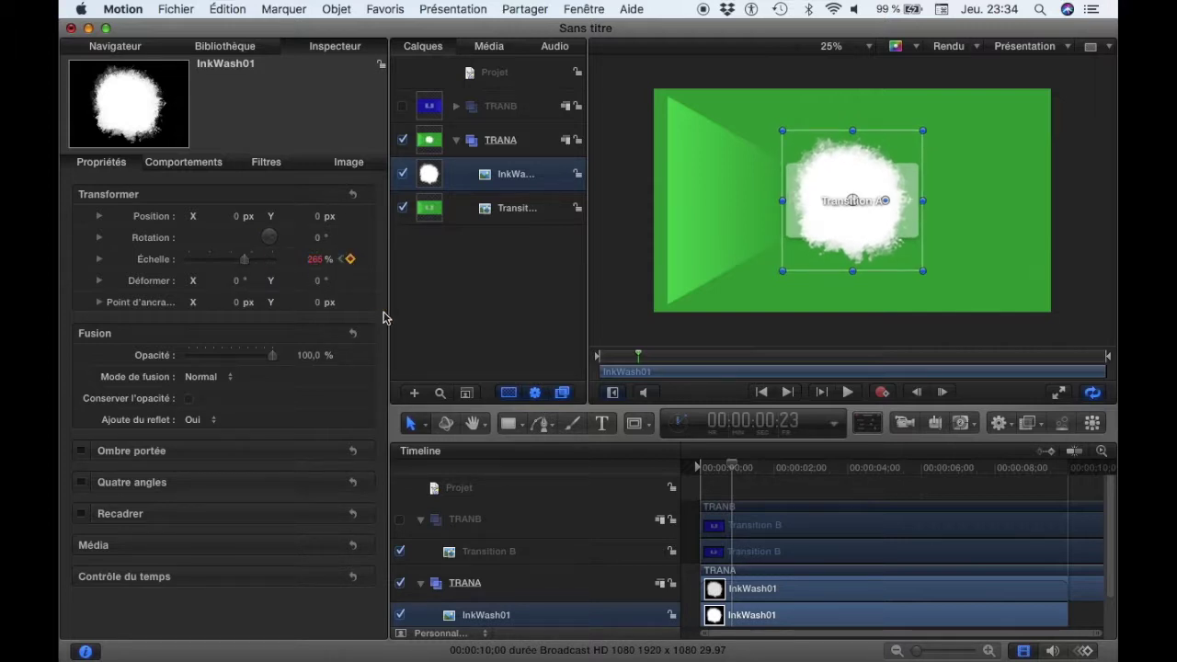
pyautogui.moveTo(732, 469); pyautogui.dragTo(1058, 469)
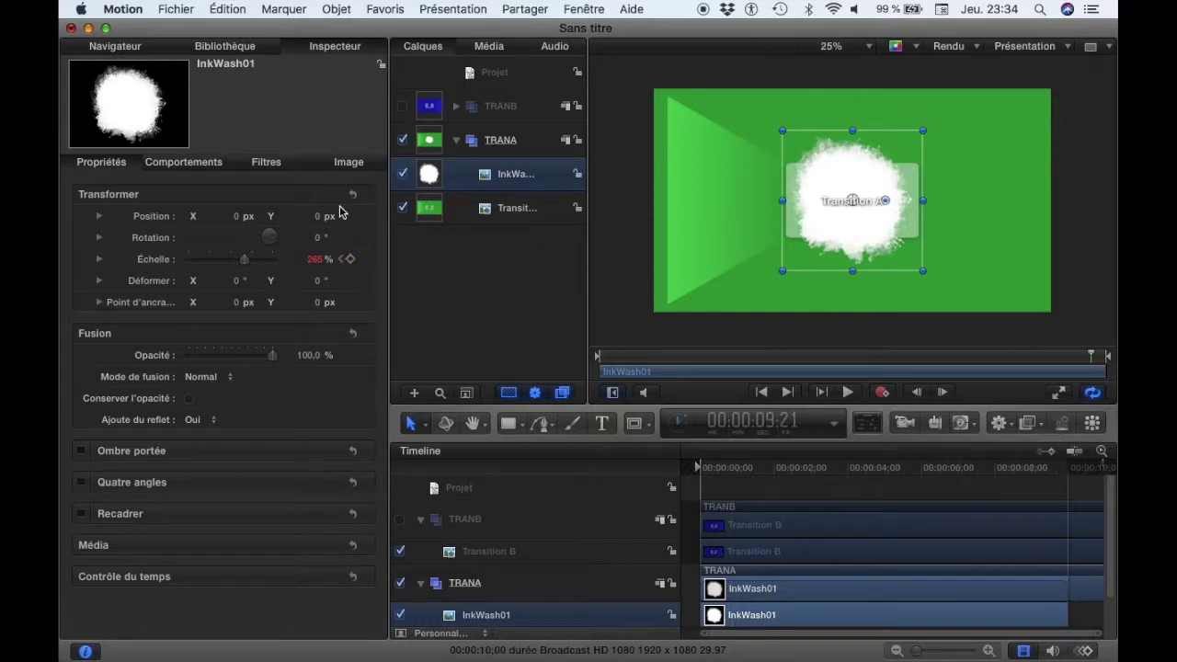
pyautogui.moveTo(244, 265); pyautogui.dragTo(285, 264)
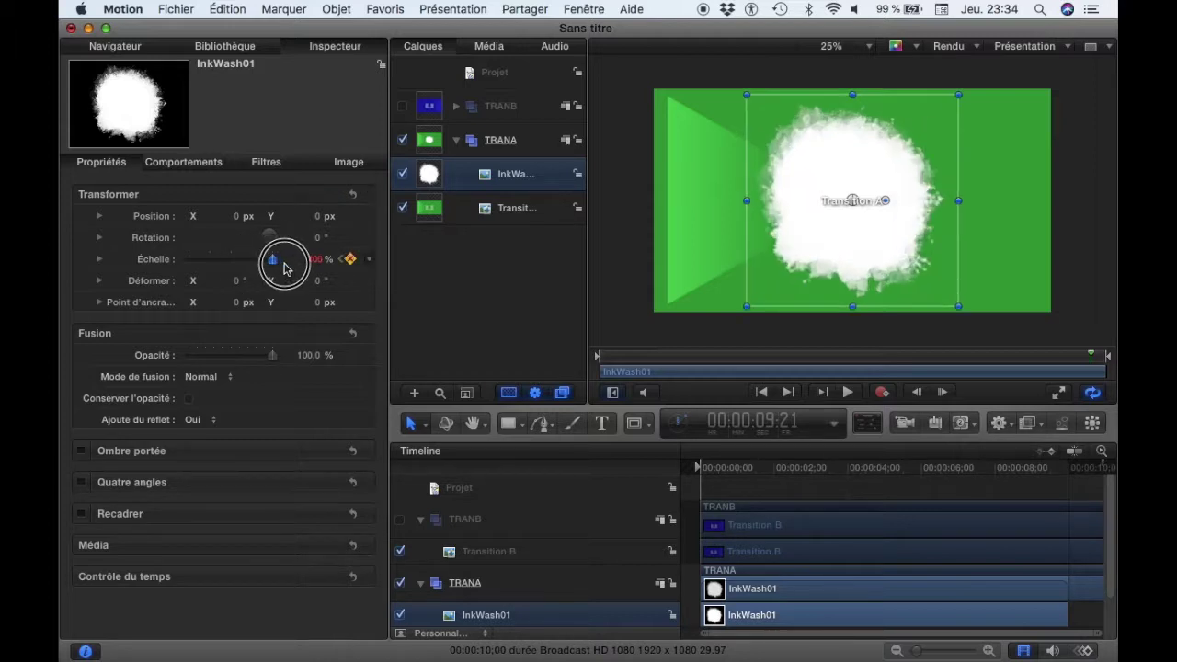
# At 12% canvas zoom, enlarge the blob to about 1240% and recentre it on the frame
pyautogui.click(832, 46)
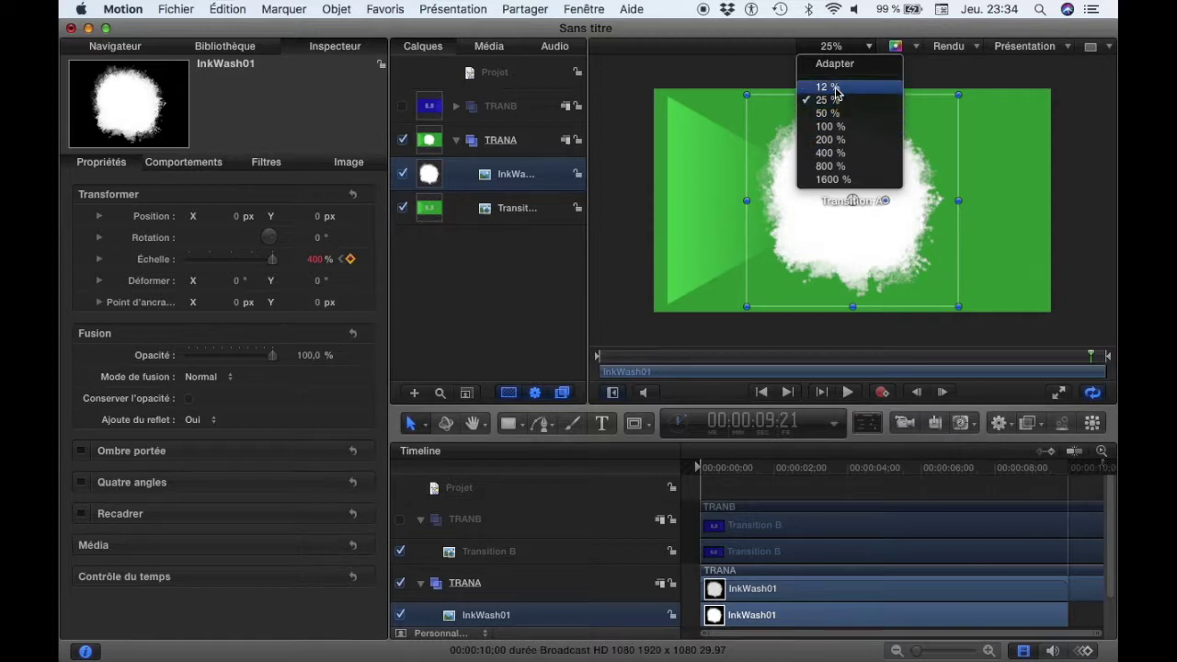
pyautogui.click(833, 87)
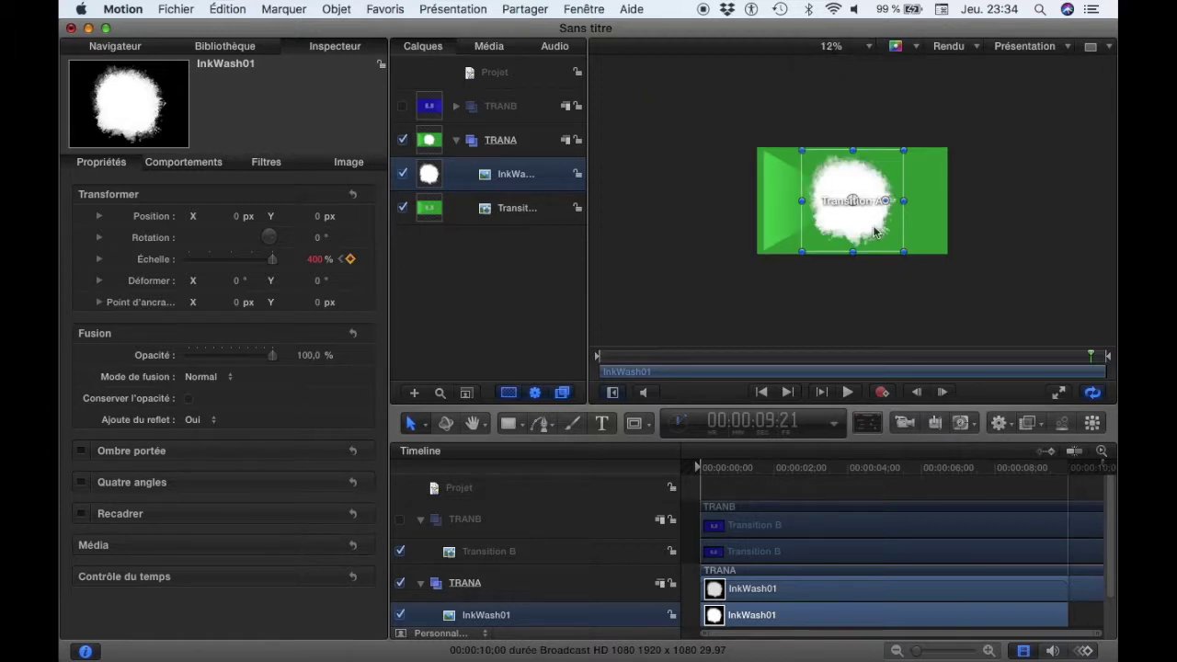
pyautogui.moveTo(903, 248)
pyautogui.mouseDown()
pyautogui.moveTo(1045, 355)
pyautogui.moveTo(1030, 337)
pyautogui.mouseUp()
pyautogui.moveTo(928, 252)
pyautogui.mouseDown()
pyautogui.moveTo(873, 217)
pyautogui.moveTo(836, 219)
pyautogui.mouseUp()
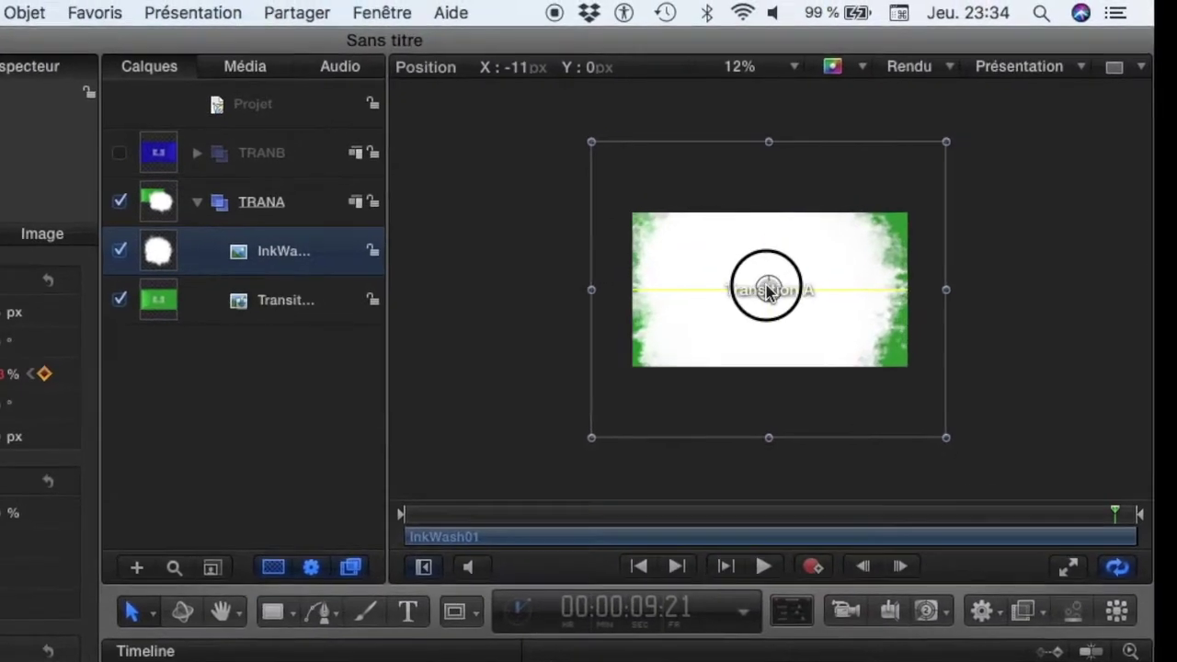
pyautogui.moveTo(768, 290); pyautogui.dragTo(769, 291)
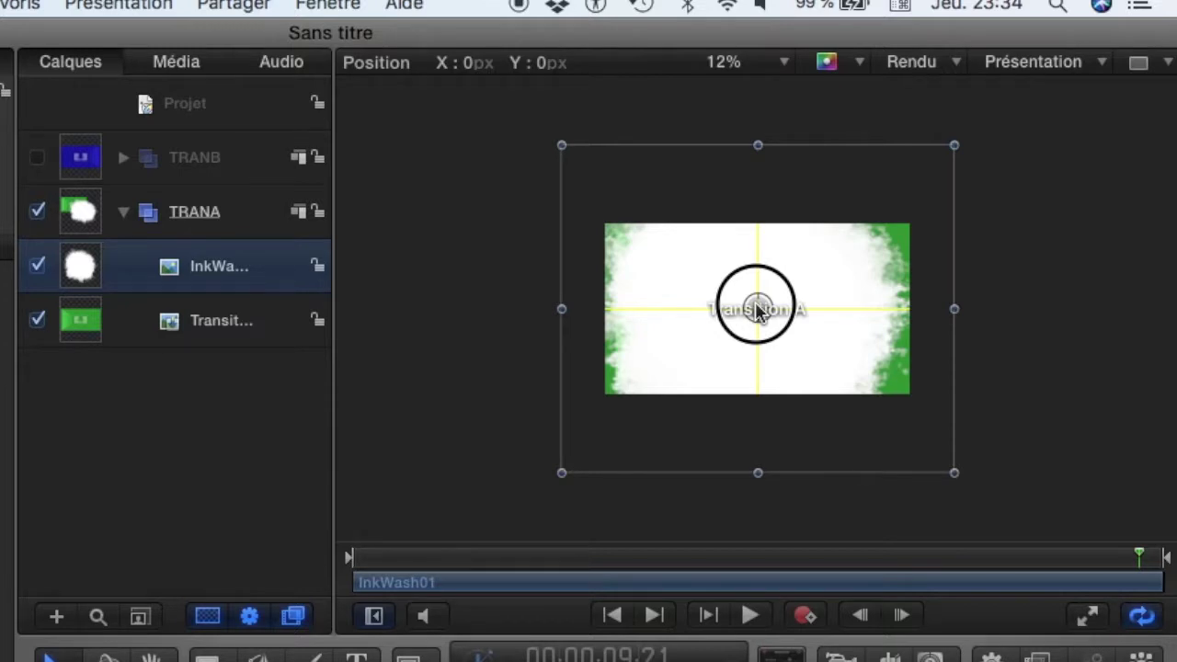
pyautogui.moveTo(955, 473); pyautogui.dragTo(1025, 501)
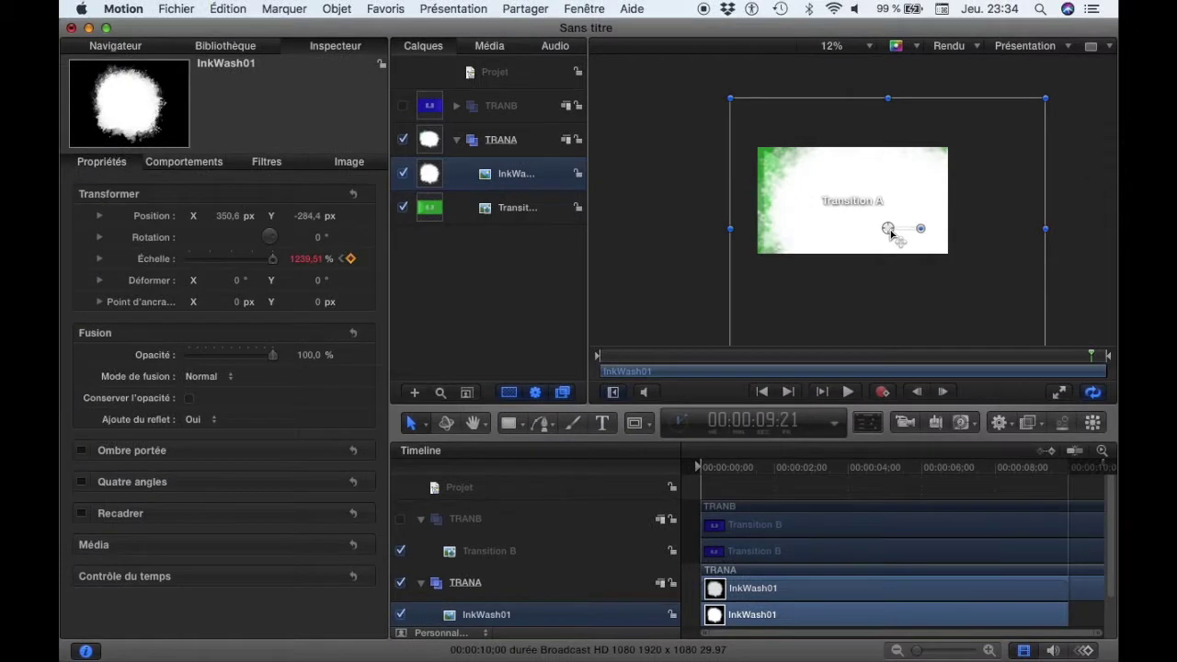
pyautogui.moveTo(890, 234); pyautogui.dragTo(848, 207)
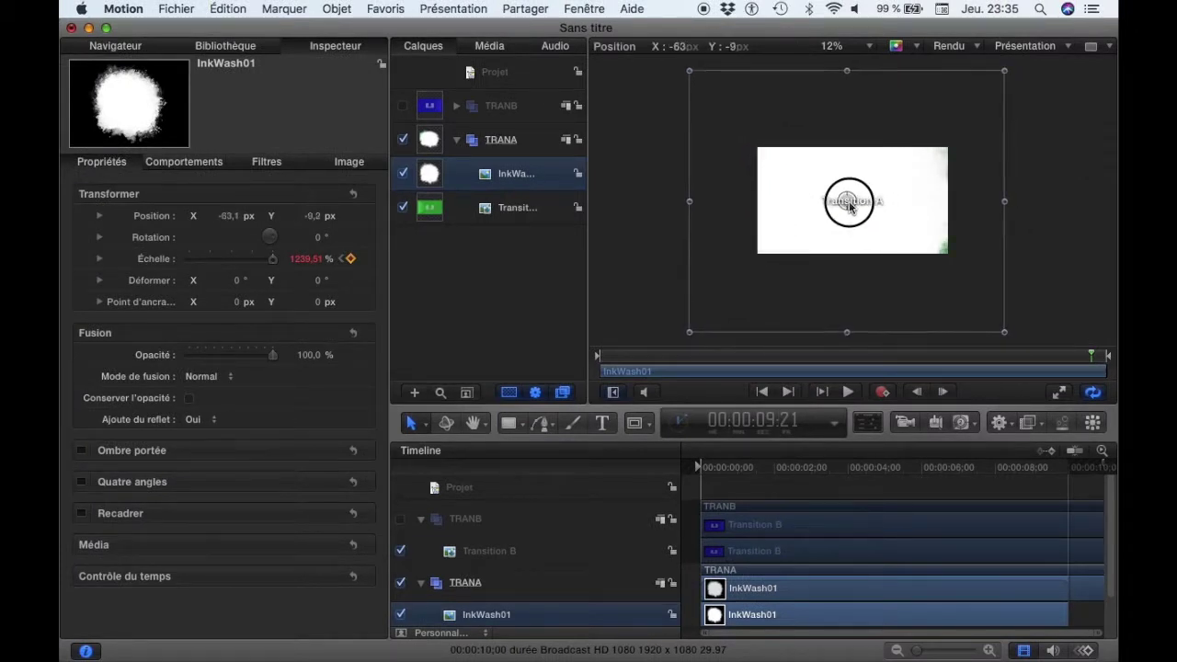
pyautogui.moveTo(849, 207); pyautogui.dragTo(852, 202)
pyautogui.hotkey('shift', 'z')
pyautogui.moveTo(850, 472); pyautogui.dragTo(699, 467)
pyautogui.click(848, 392)
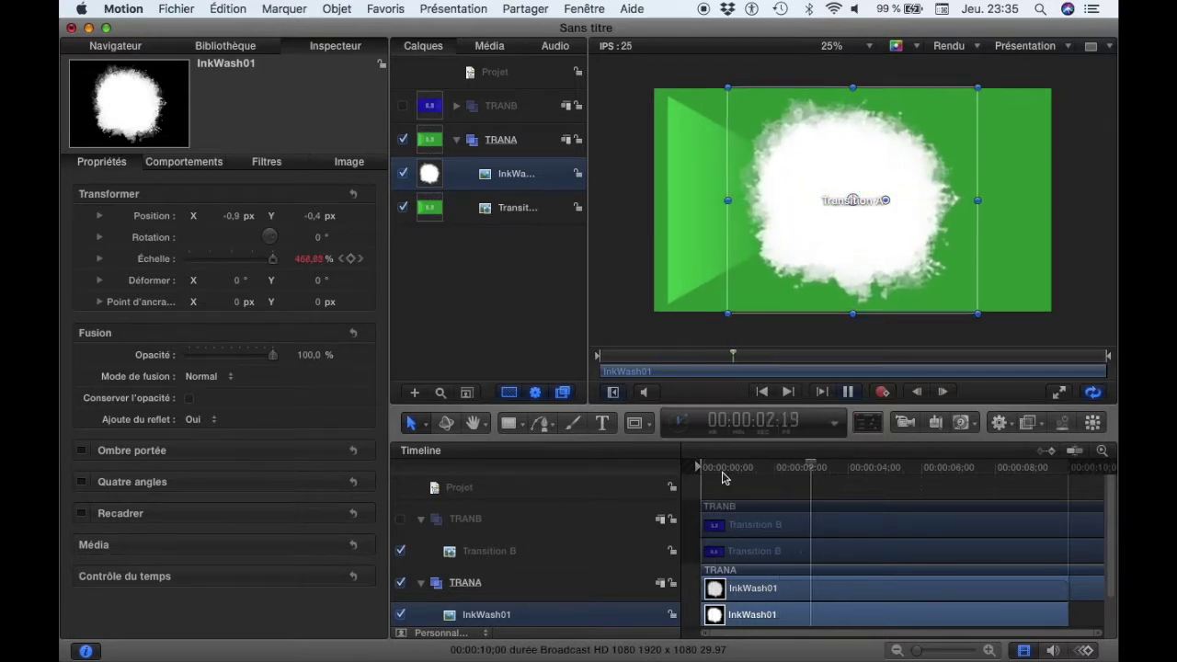
pyautogui.click(848, 392)
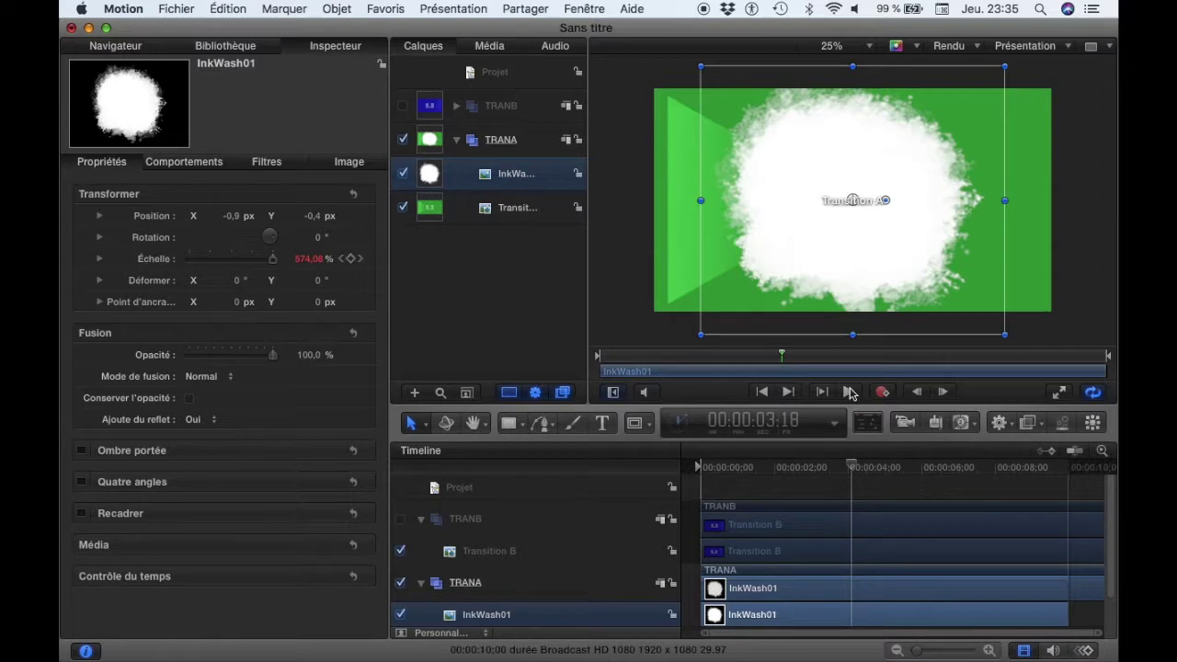
pyautogui.moveTo(851, 465); pyautogui.dragTo(699, 468)
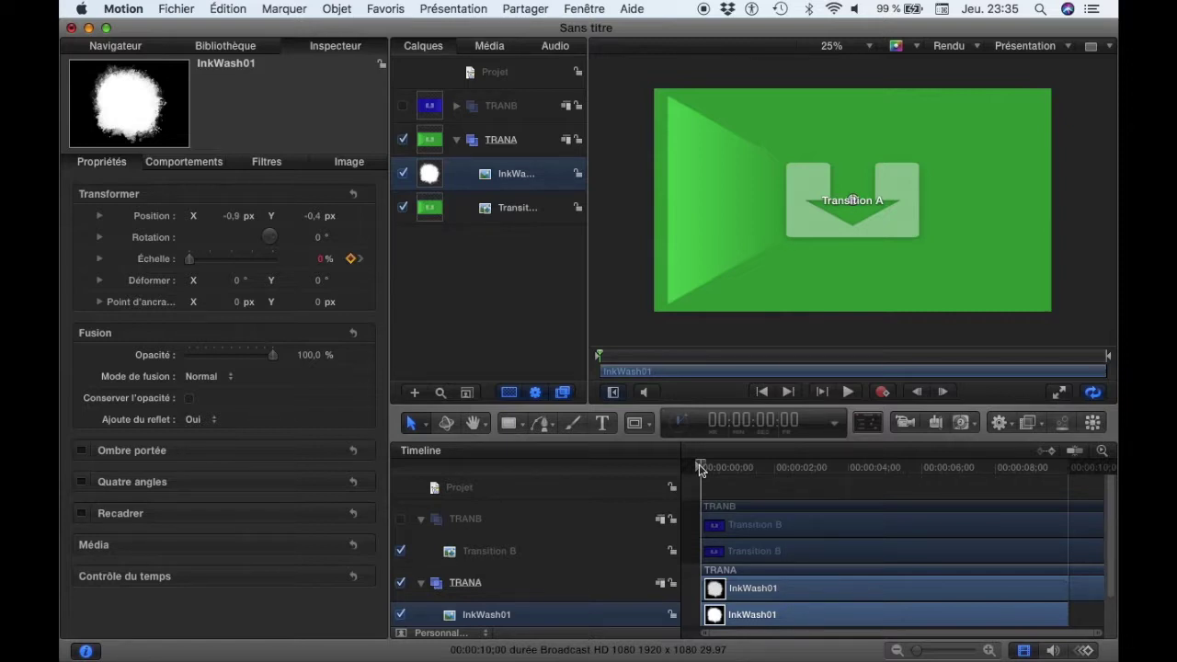
pyautogui.moveTo(699, 468)
pyautogui.mouseDown()
pyautogui.moveTo(746, 477)
pyautogui.moveTo(717, 485)
pyautogui.moveTo(740, 509)
pyautogui.moveTo(642, 501)
pyautogui.mouseUp()
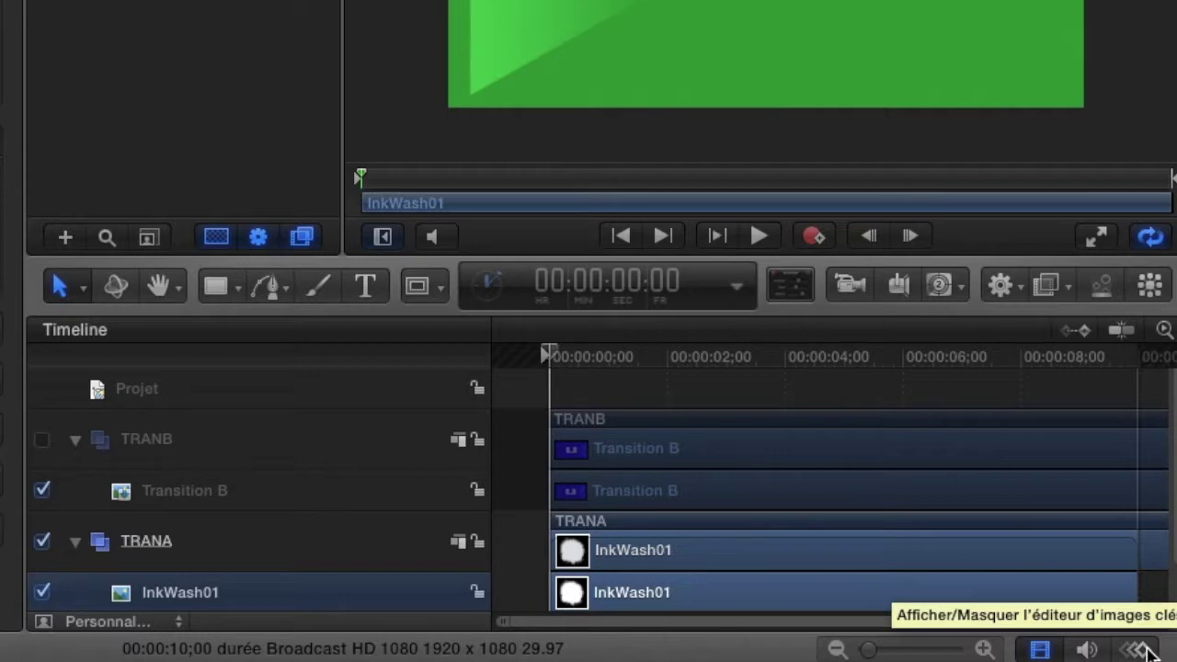
# Review InkWash01's scale keyframe curves, then extend its clip to the timeline's end
pyautogui.click(1140, 650)
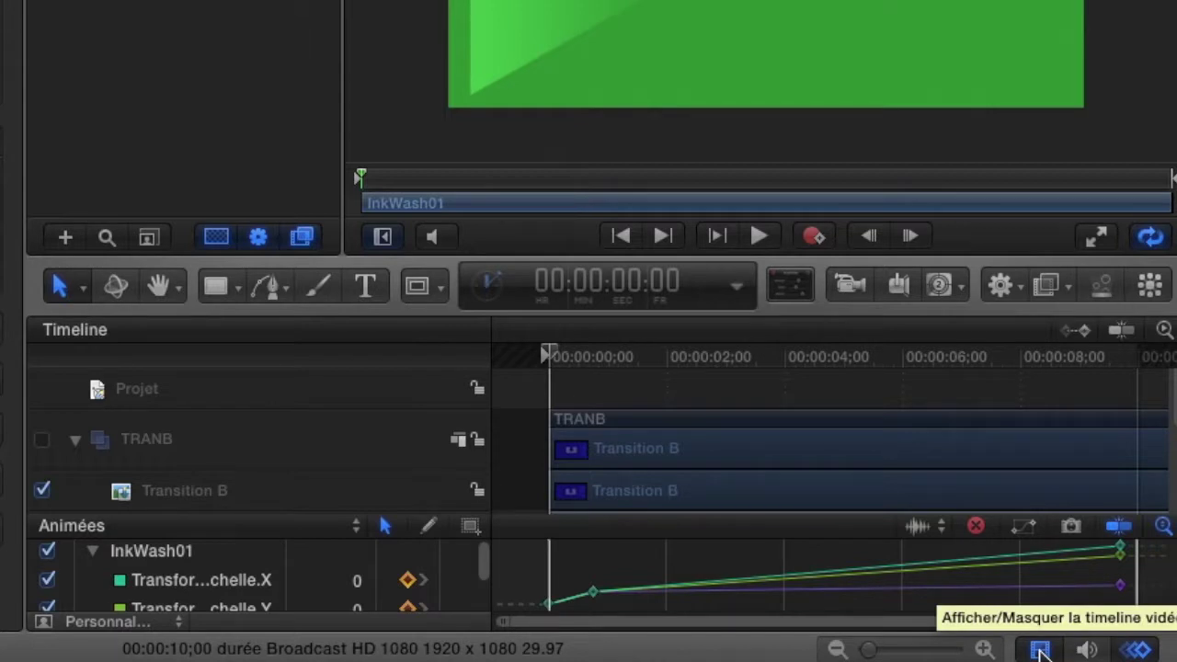
pyautogui.click(1040, 649)
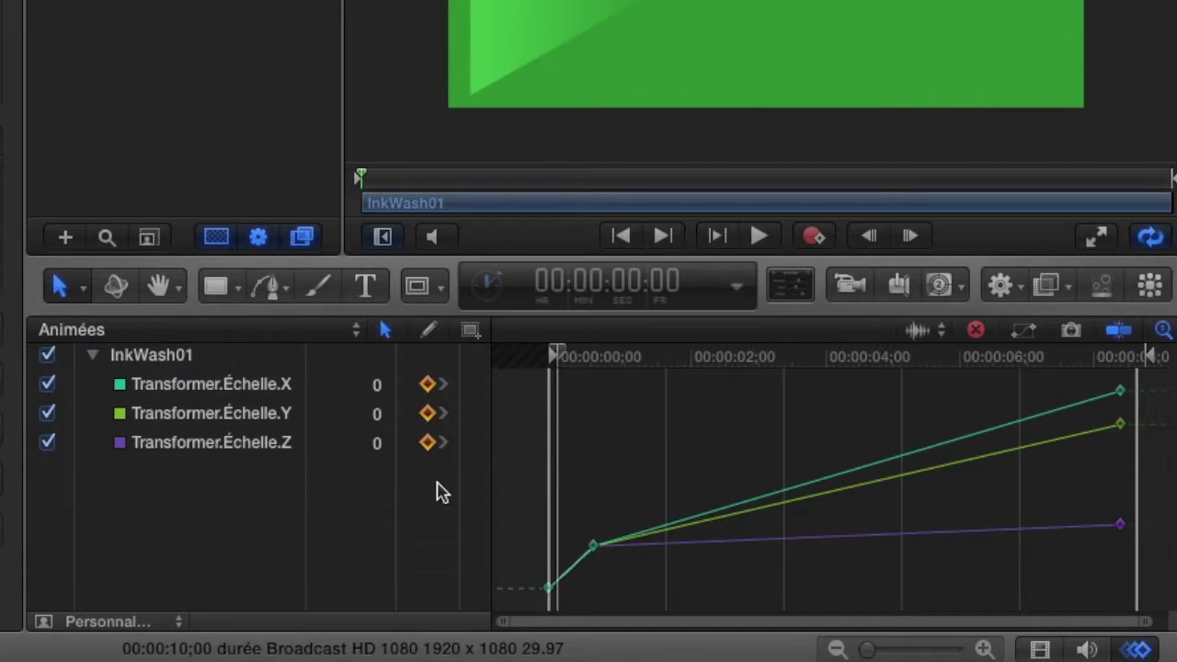
pyautogui.moveTo(566, 503); pyautogui.dragTo(623, 577)
pyautogui.moveTo(1106, 381); pyautogui.dragTo(1146, 575)
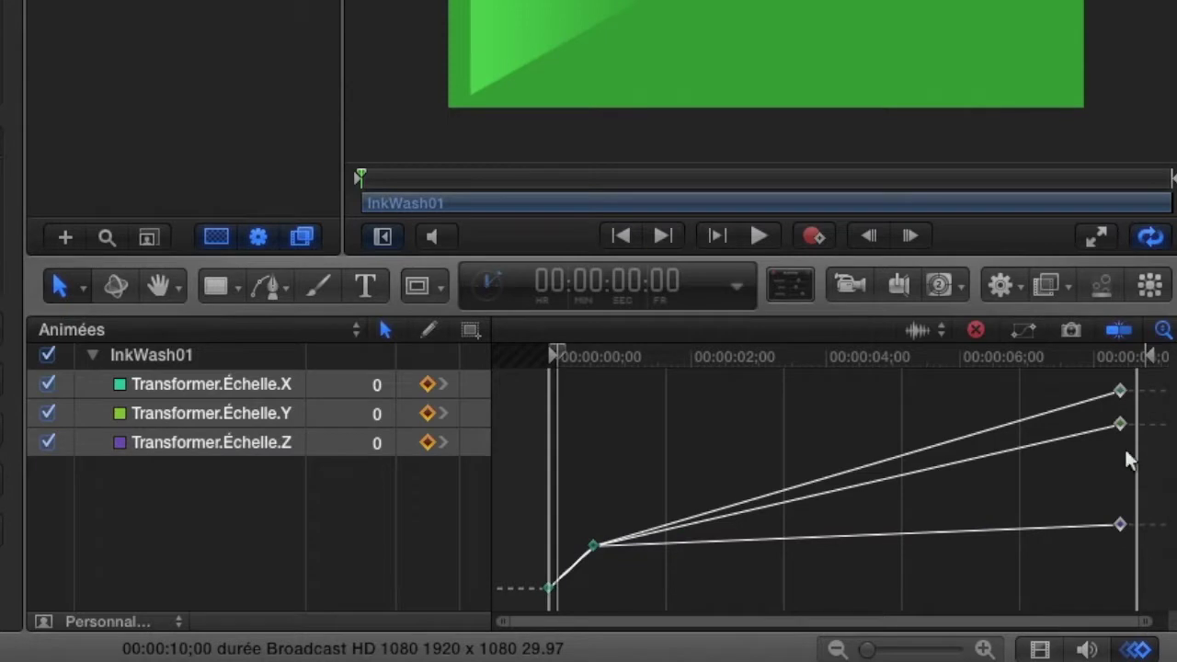
pyautogui.click(1119, 390)
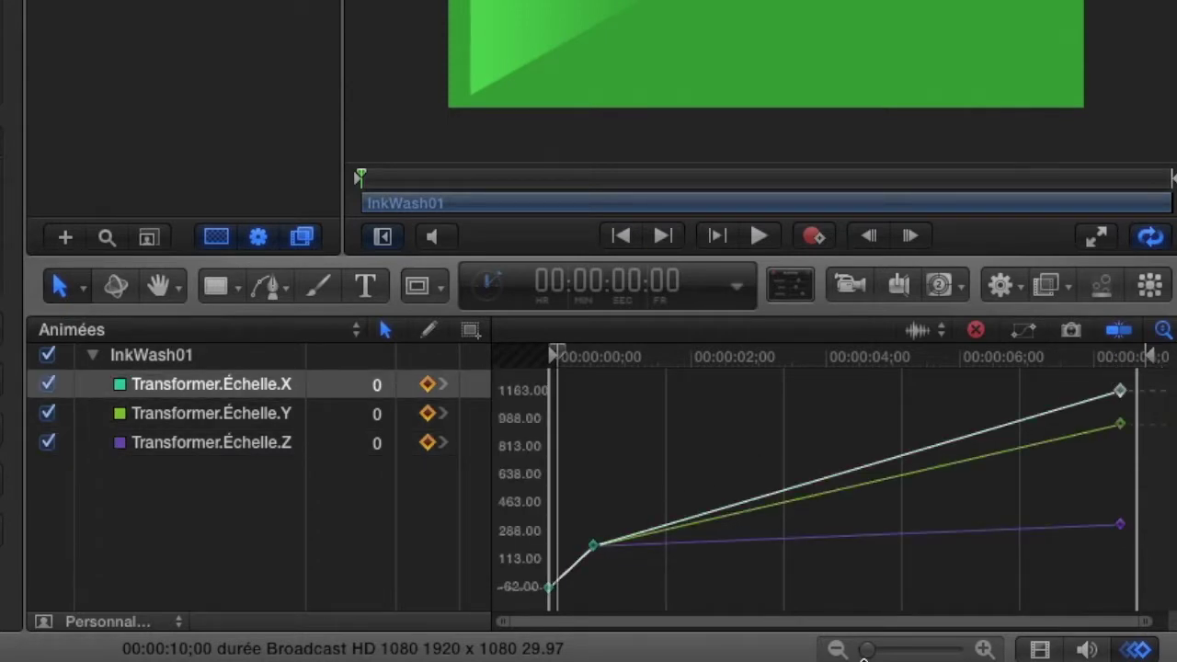
pyautogui.moveTo(879, 651)
pyautogui.mouseDown()
pyautogui.moveTo(956, 652)
pyautogui.moveTo(839, 650)
pyautogui.mouseUp()
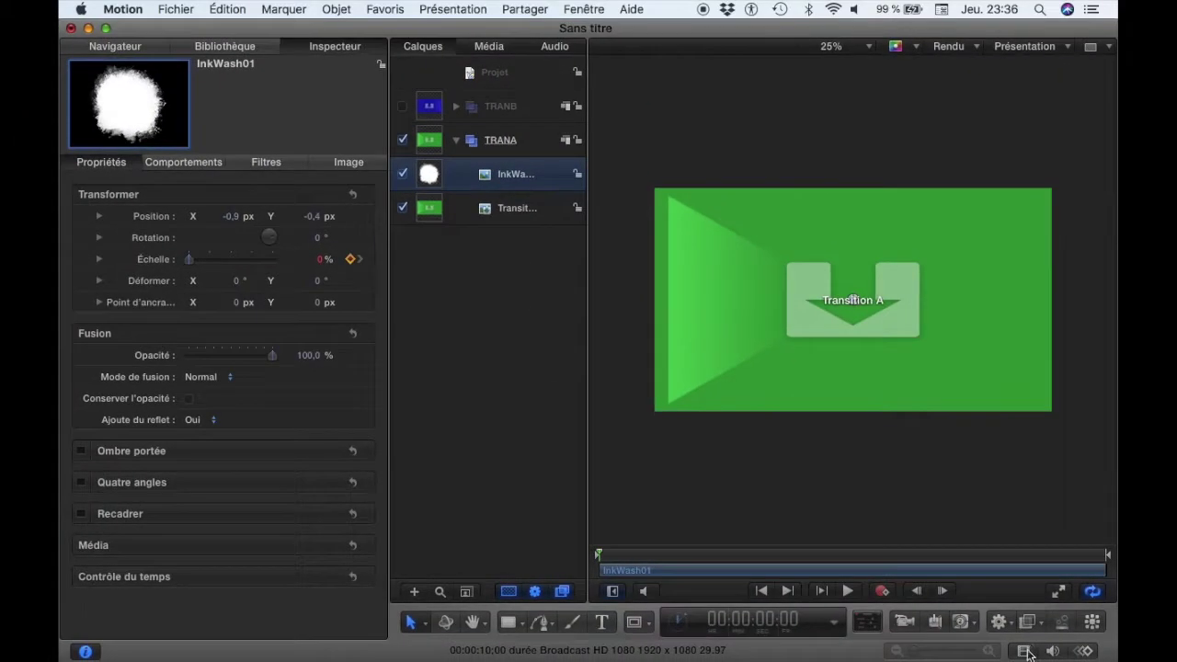
pyautogui.click(1025, 651)
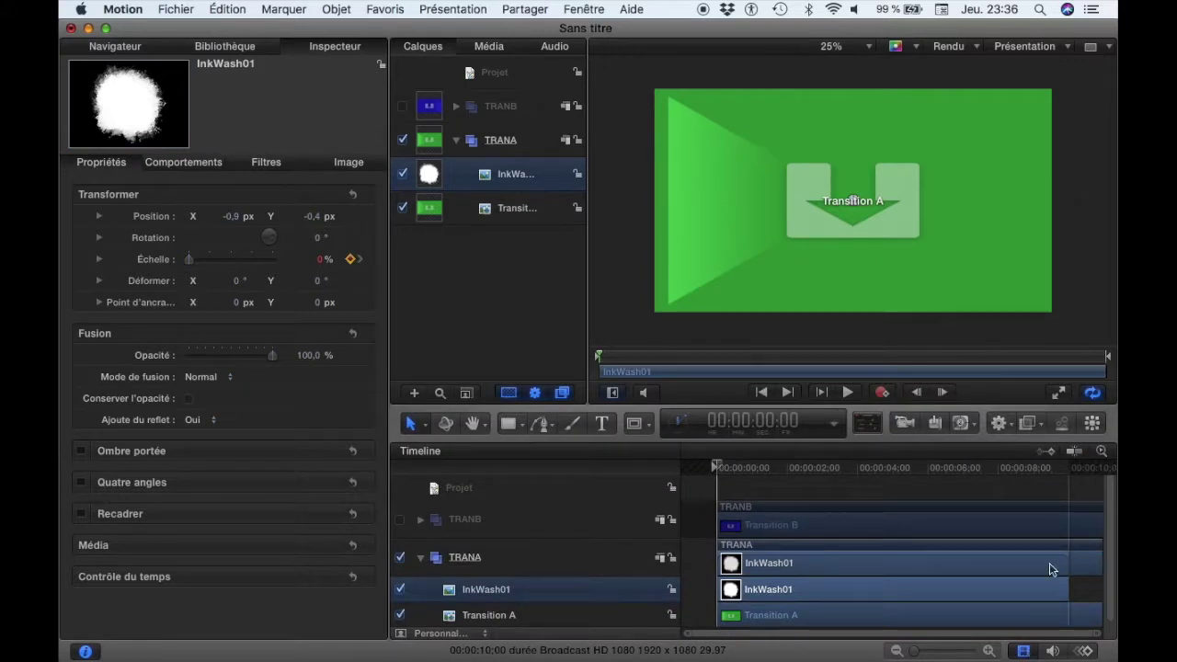
pyautogui.moveTo(1065, 564); pyautogui.dragTo(1095, 567)
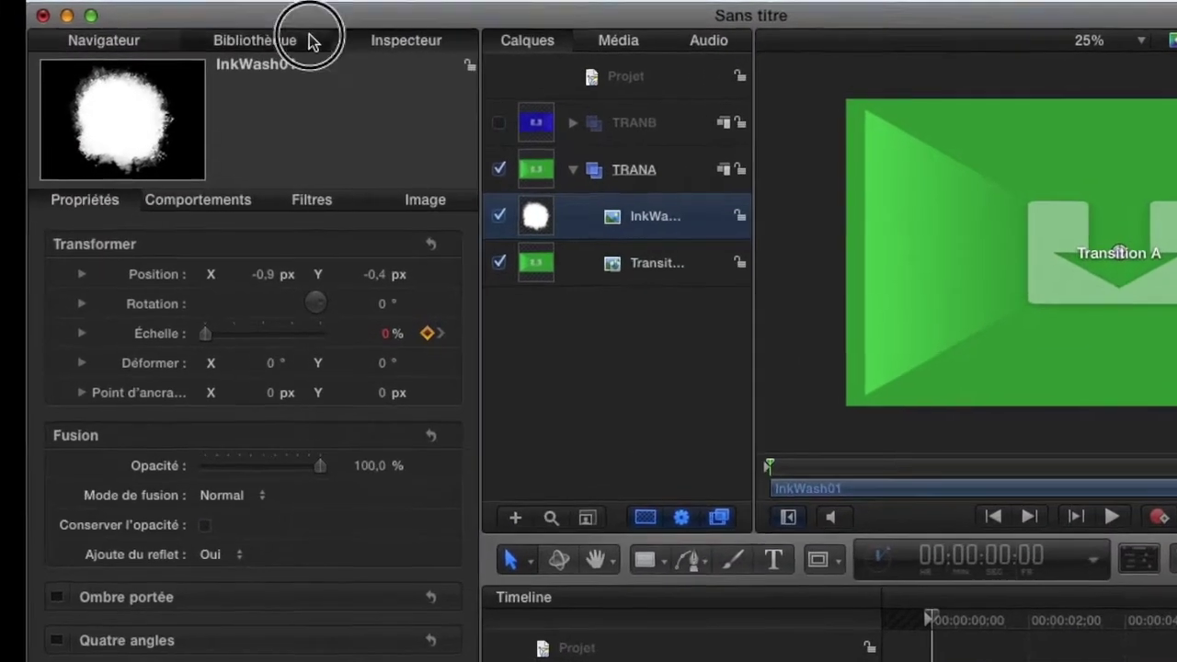
# Apply the Incrustateur keyer from the Incrustation filters to InkWash01, and make TRANB visible again
pyautogui.click(267, 43)
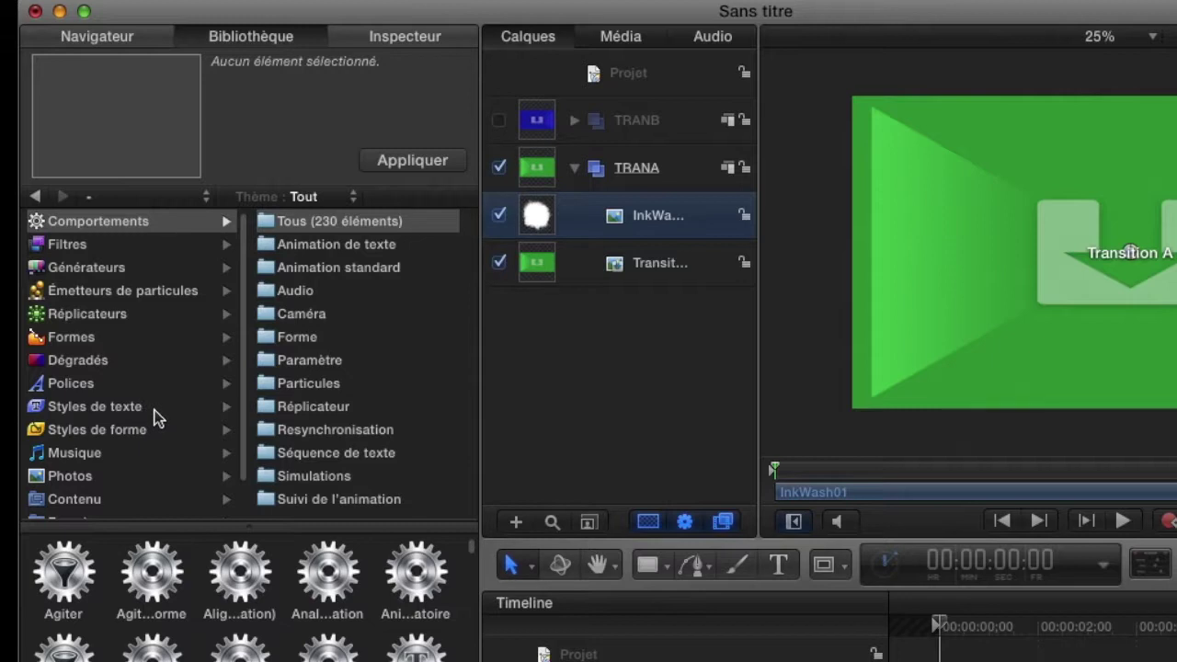
pyautogui.click(98, 246)
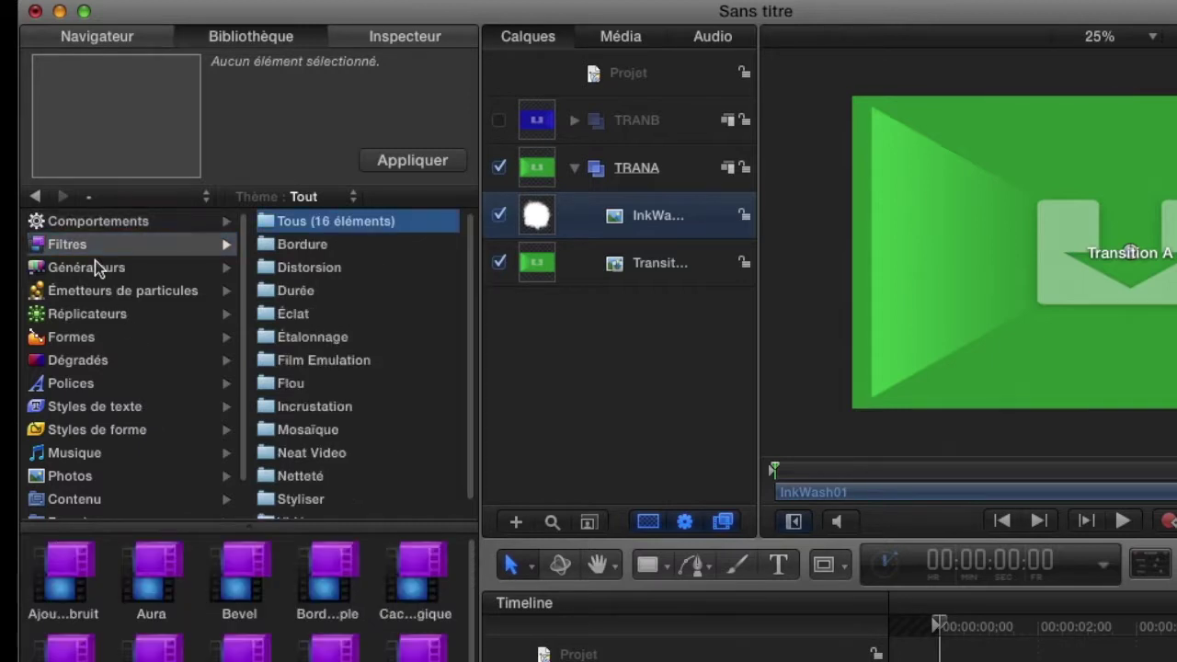
pyautogui.click(320, 411)
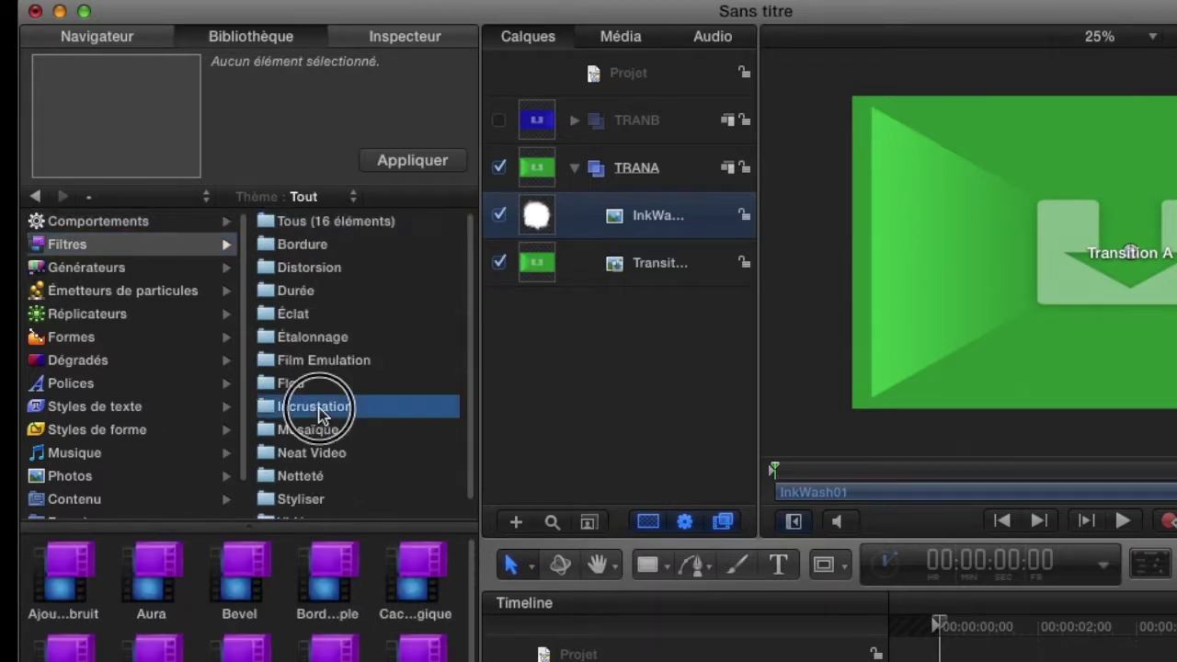
pyautogui.click(249, 589)
pyautogui.moveTo(248, 589)
pyautogui.mouseDown()
pyautogui.moveTo(585, 250)
pyautogui.moveTo(632, 231)
pyautogui.mouseUp()
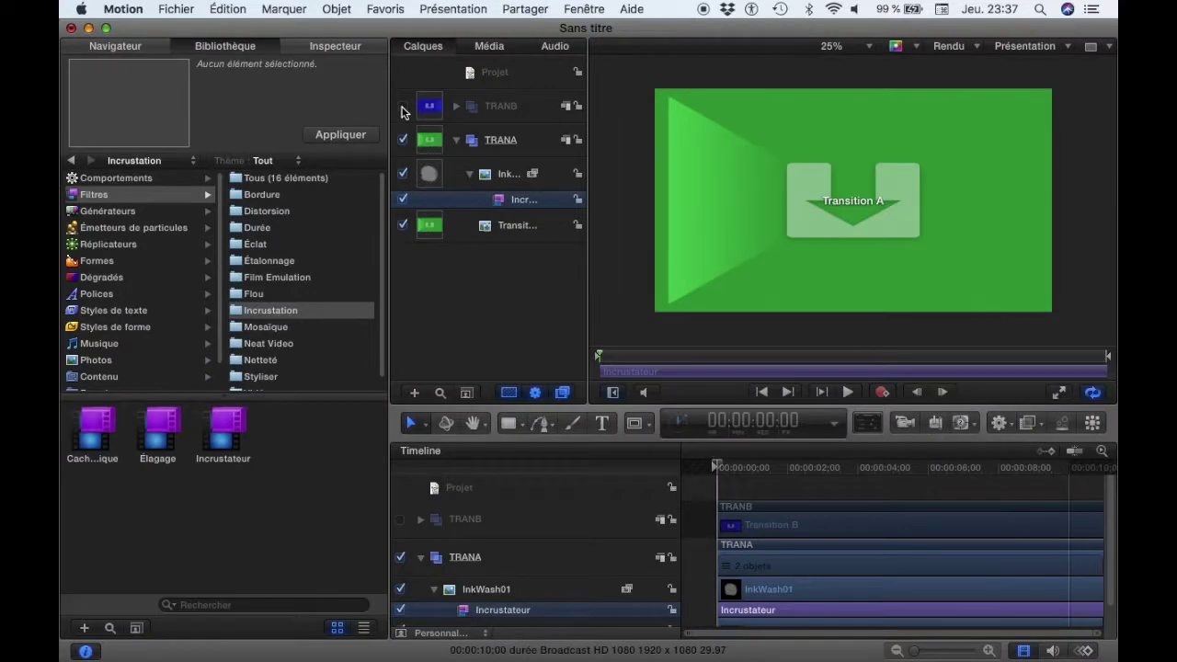
pyautogui.click(402, 107)
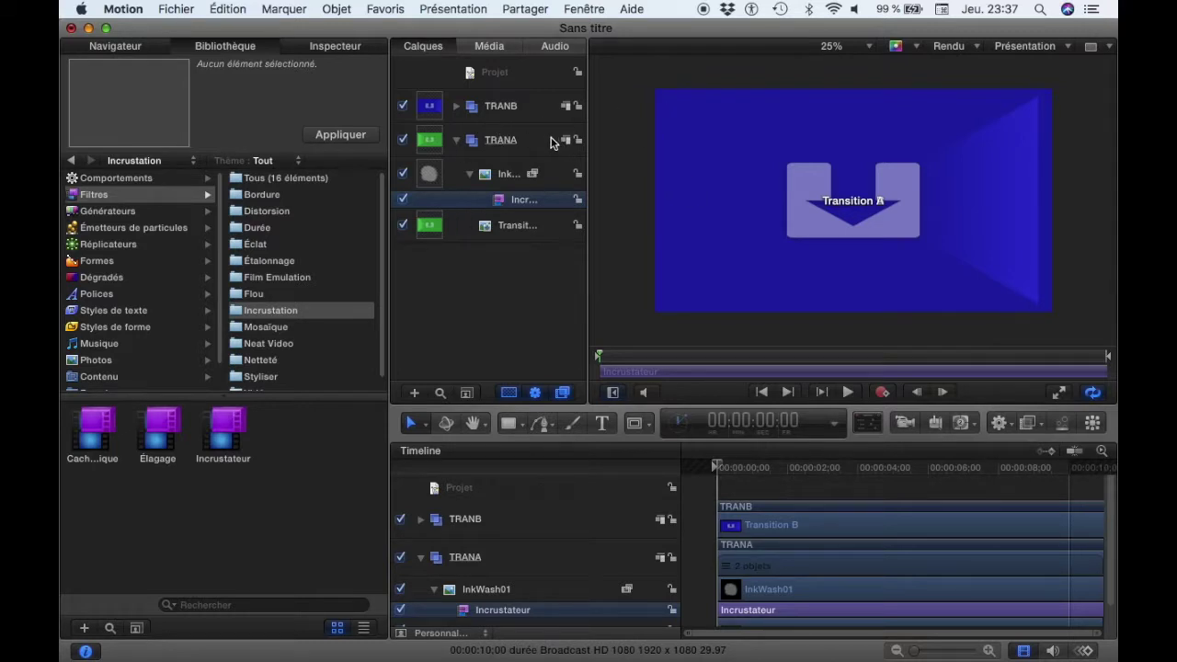
# Inspect the Incrustateur filter settings at about two seconds into the transition
pyautogui.click(551, 141)
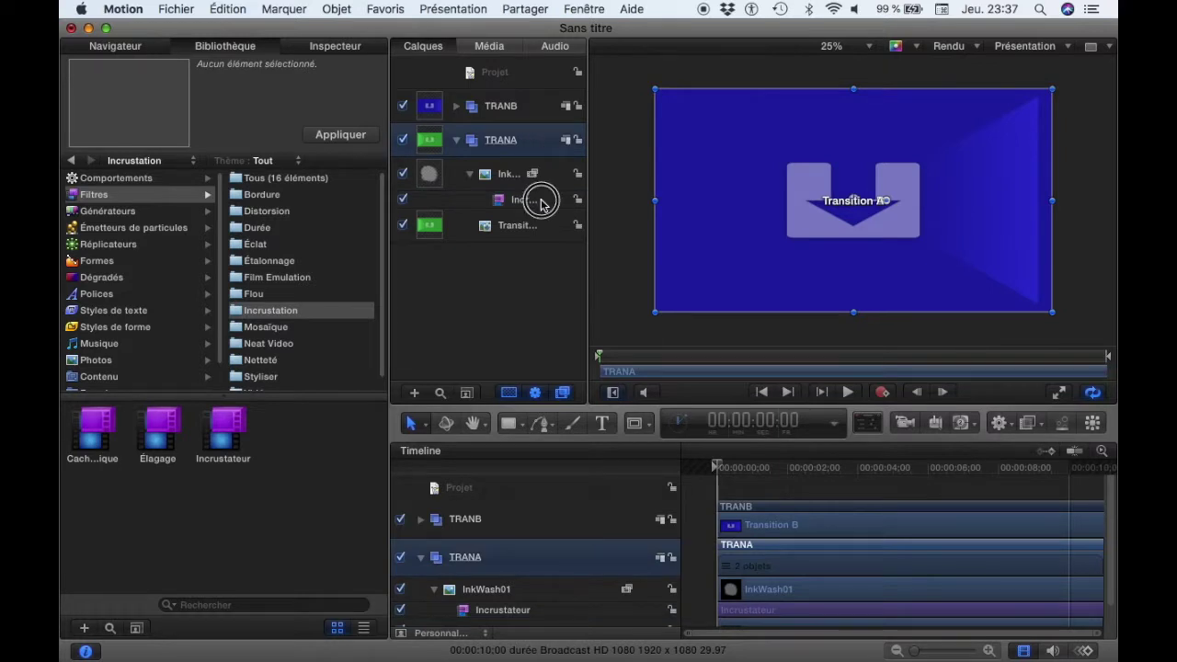
pyautogui.click(541, 202)
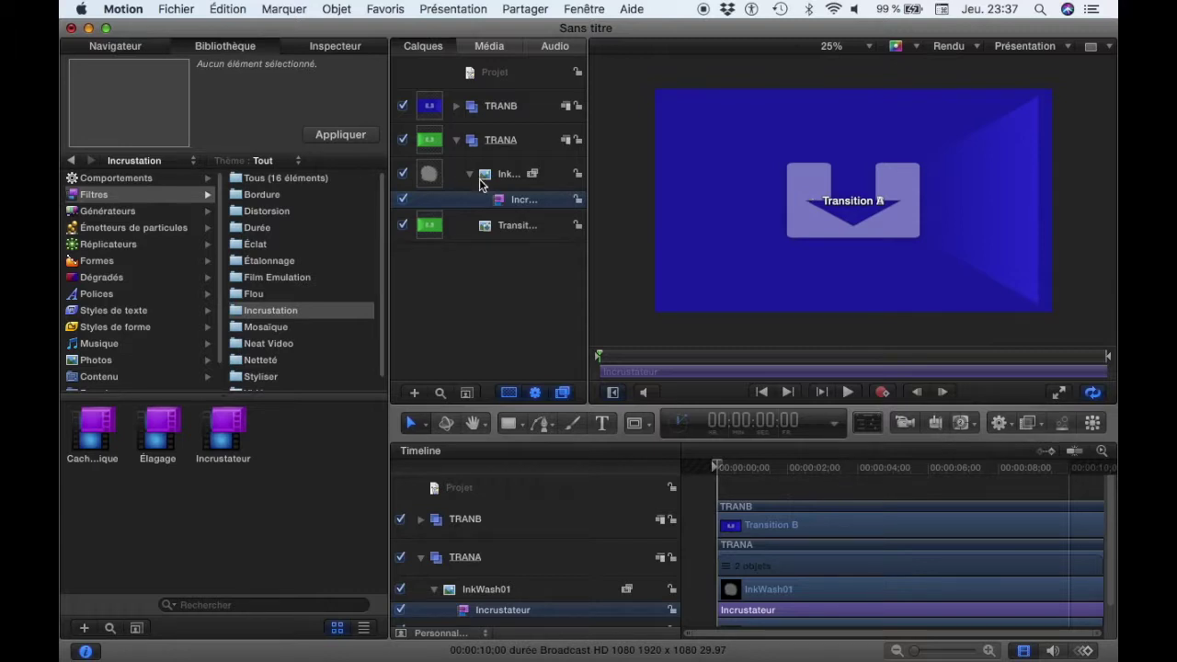
pyautogui.click(359, 48)
pyautogui.click(402, 109)
pyautogui.moveTo(726, 479); pyautogui.dragTo(805, 481)
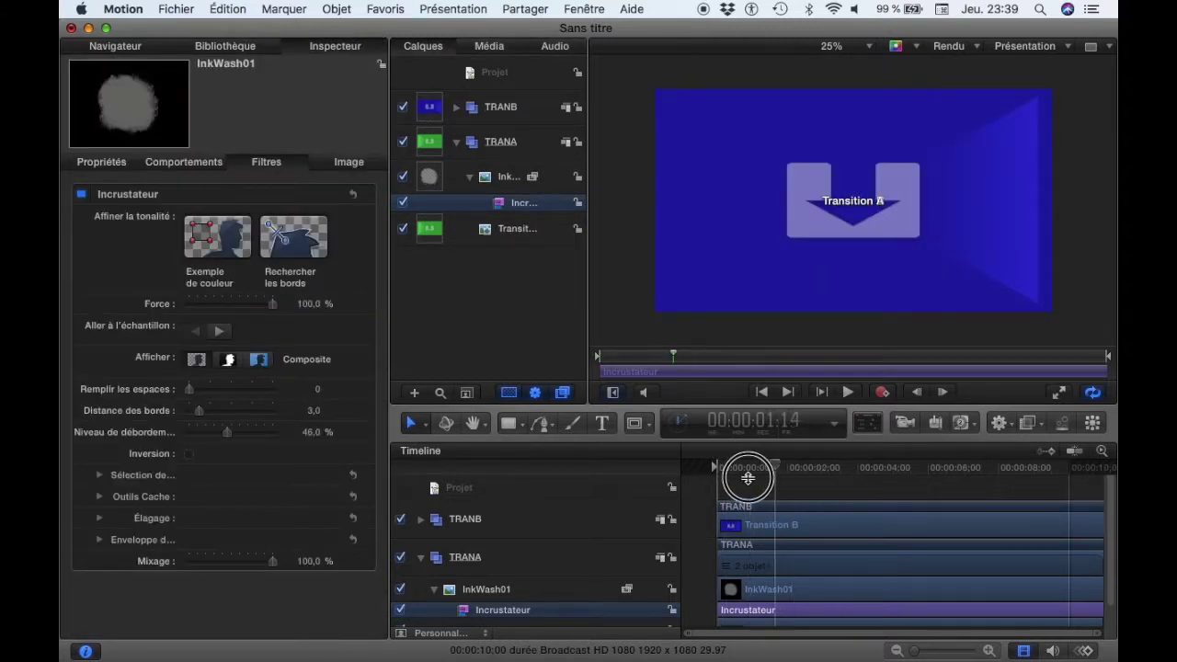
# Hide TRANB, TRANA and InkWash01, then turn them back on to check the keyed blot
pyautogui.click(402, 106)
pyautogui.click(401, 141)
pyautogui.click(402, 177)
pyautogui.click(402, 176)
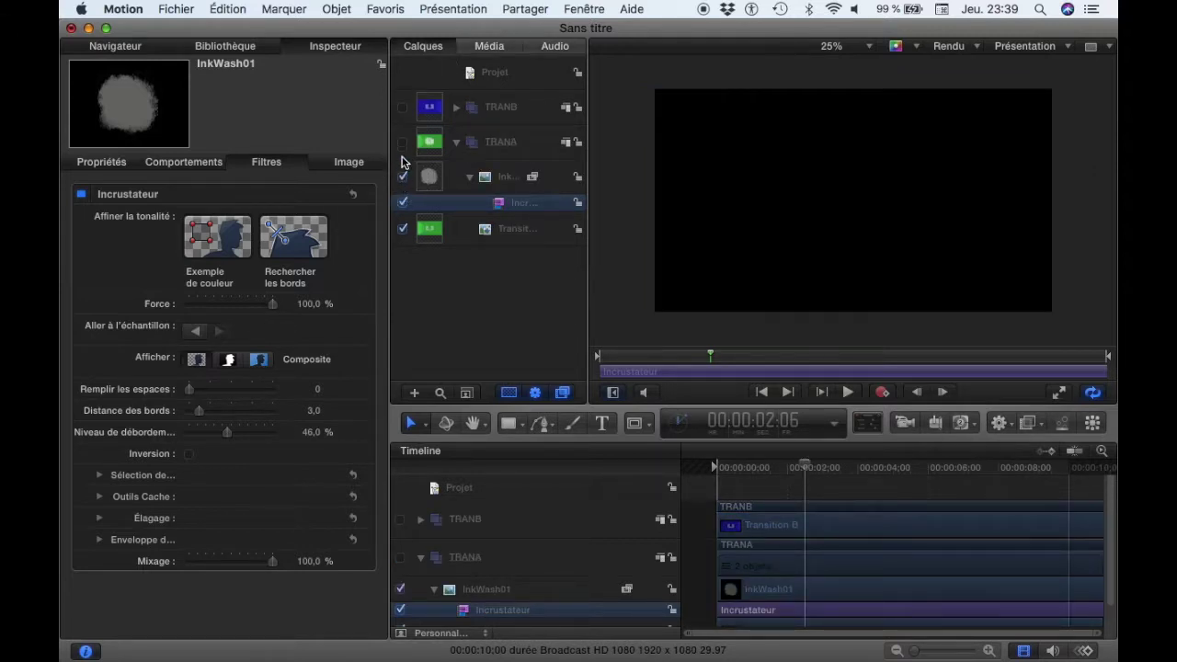
pyautogui.click(402, 142)
pyautogui.click(402, 107)
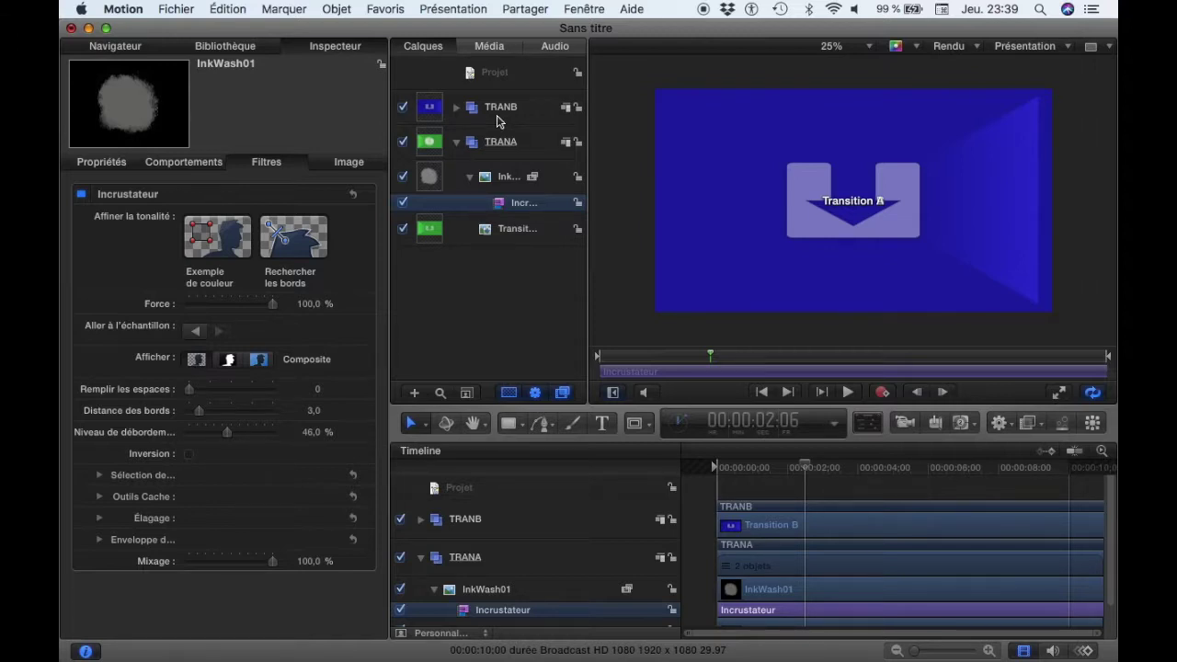
# Settle on the TRANB group as the selection and bring up the Objet menu
pyautogui.click(538, 112)
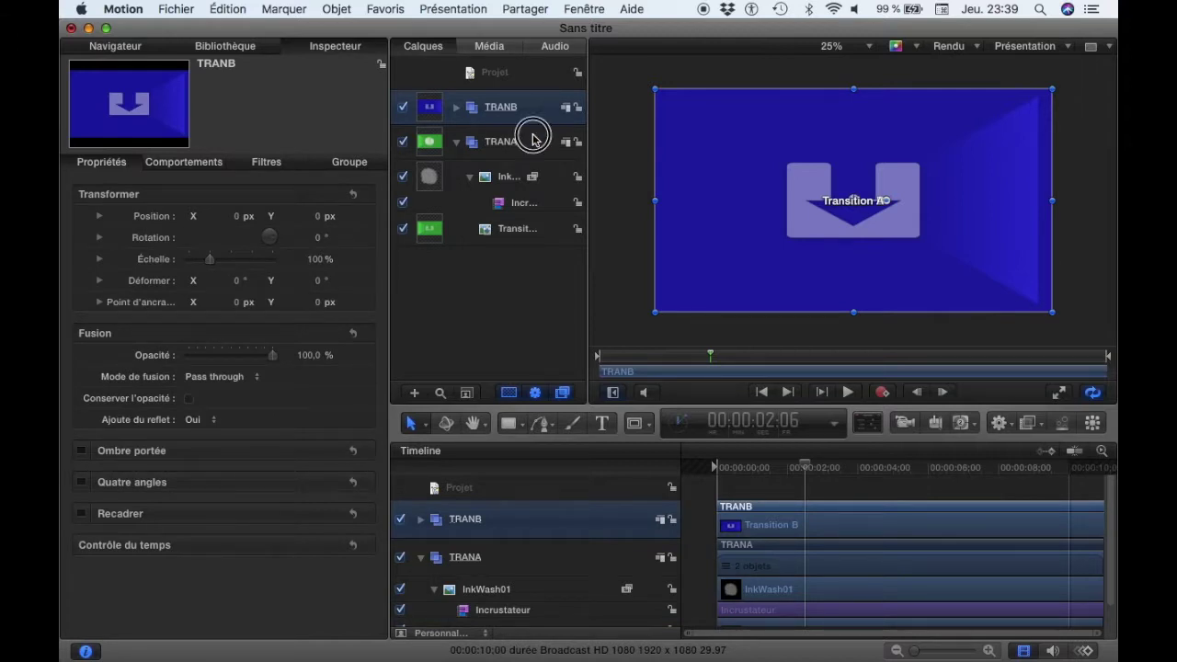
pyautogui.click(533, 138)
pyautogui.click(532, 120)
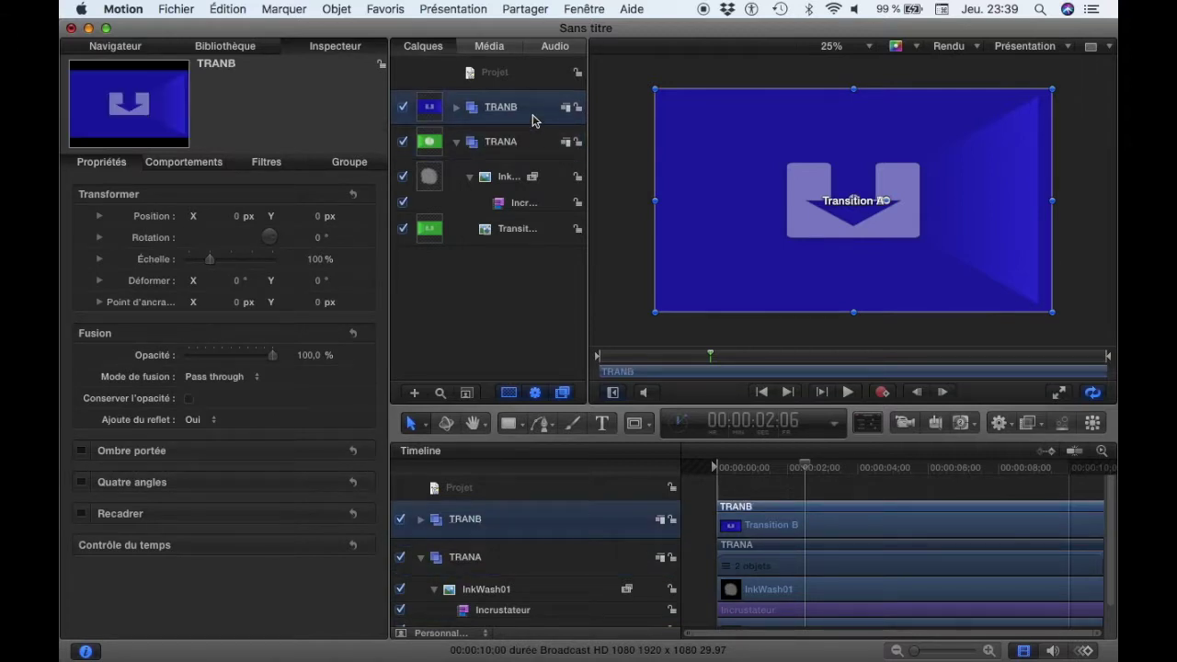
pyautogui.click(525, 141)
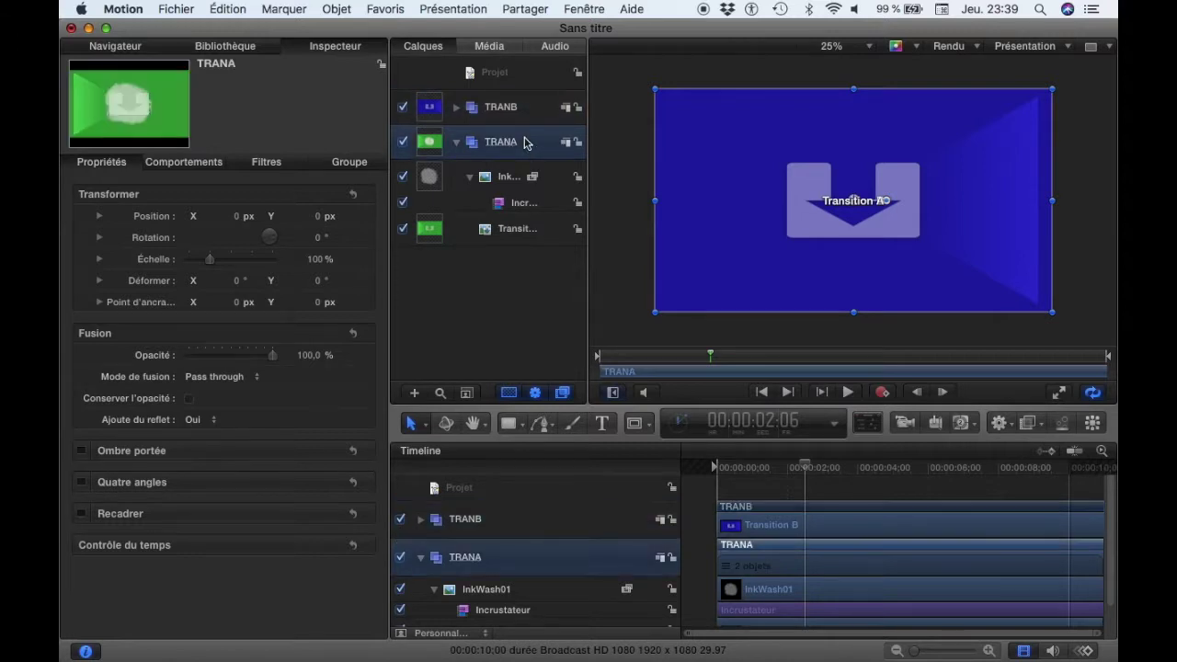
pyautogui.click(529, 109)
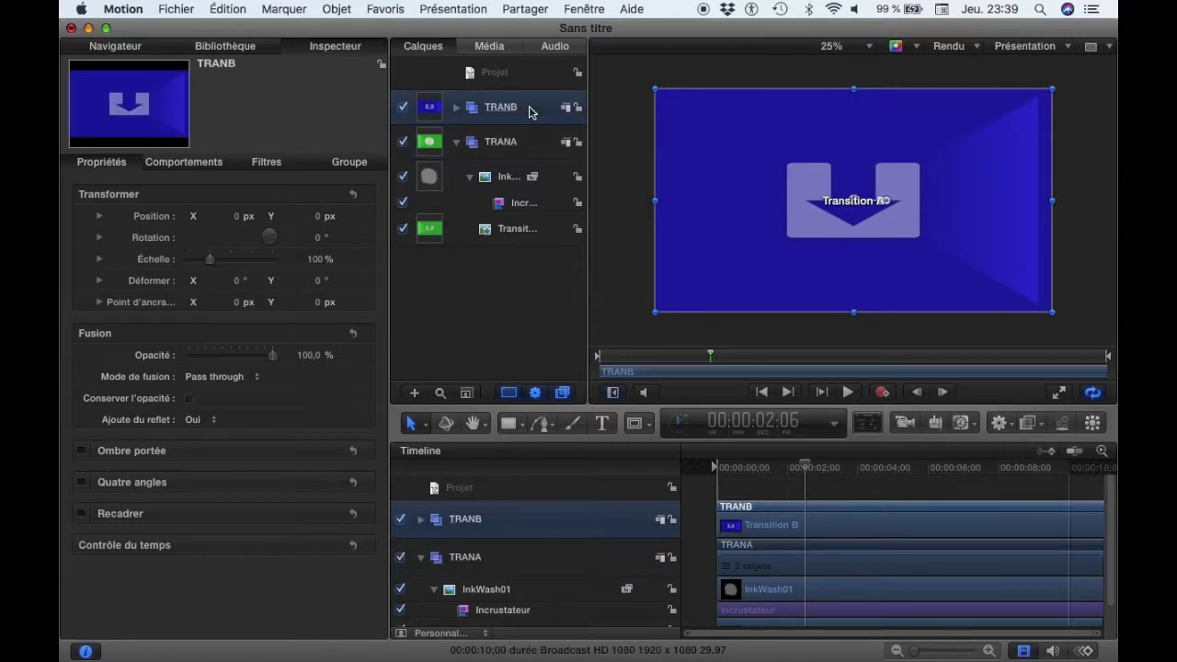
pyautogui.click(331, 9)
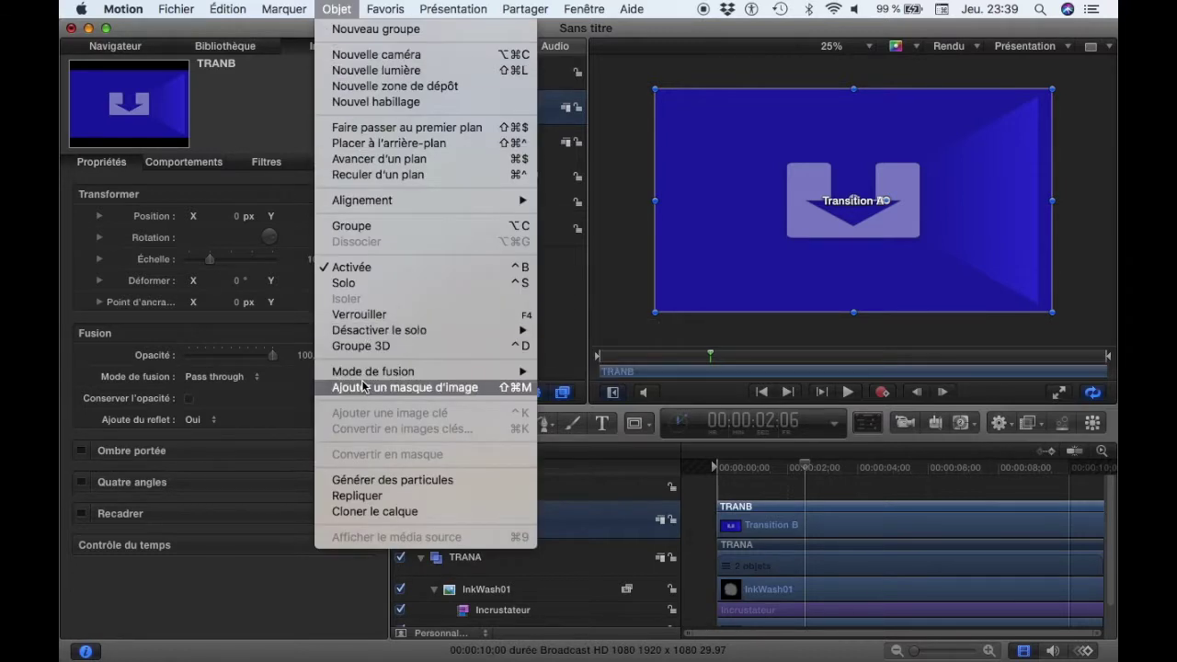
# Add an image mask to TRANB sourced from InkWash01 and preview the masked blot slightly later
pyautogui.click(364, 387)
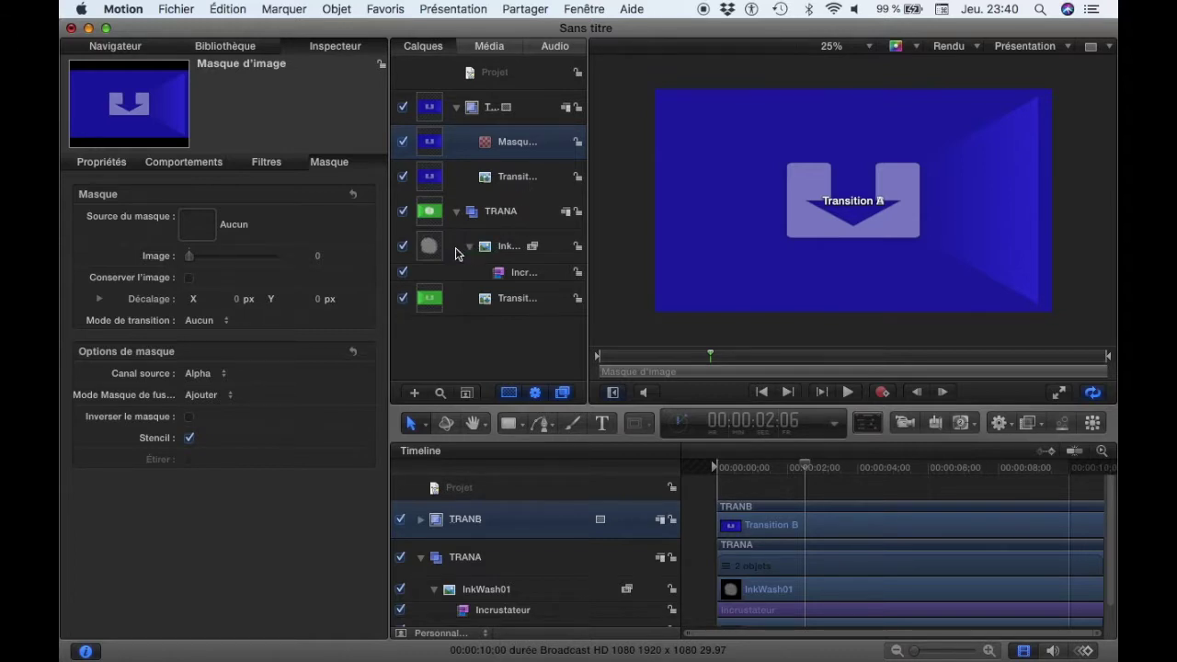
pyautogui.moveTo(457, 254); pyautogui.dragTo(198, 231)
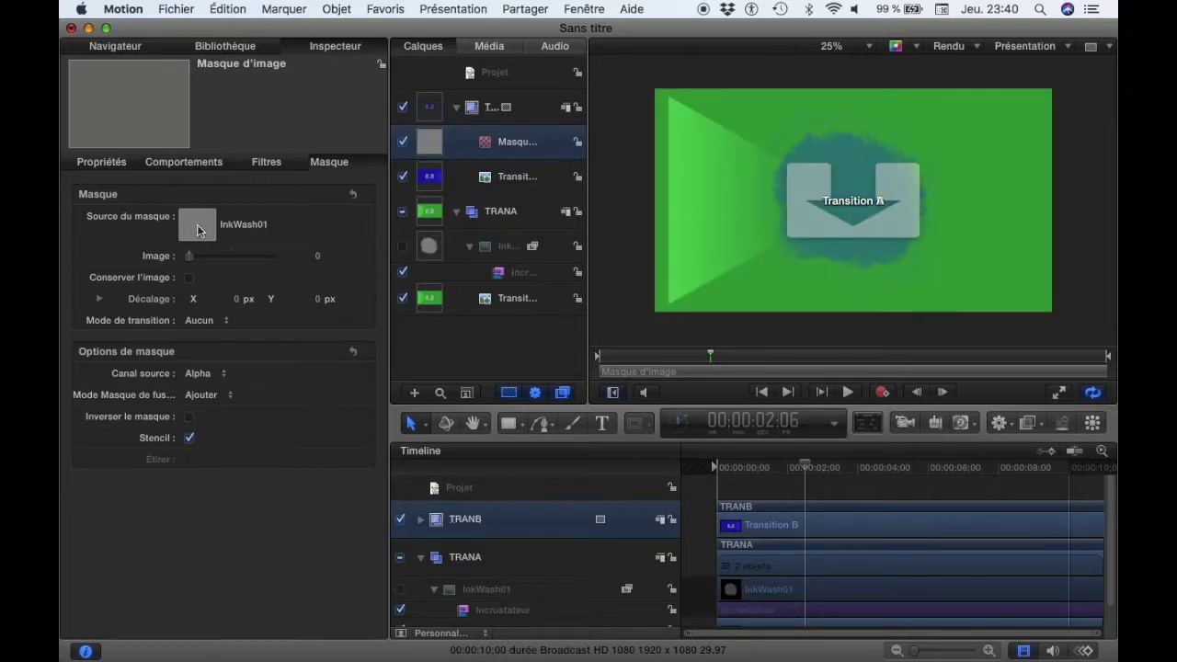
pyautogui.moveTo(806, 467)
pyautogui.mouseDown()
pyautogui.moveTo(753, 473)
pyautogui.moveTo(992, 471)
pyautogui.moveTo(865, 457)
pyautogui.moveTo(907, 464)
pyautogui.mouseUp()
# Sample the canvas's top-left area for the Incrustateur keyer and scrub to watch the blot grow
pyautogui.click(475, 274)
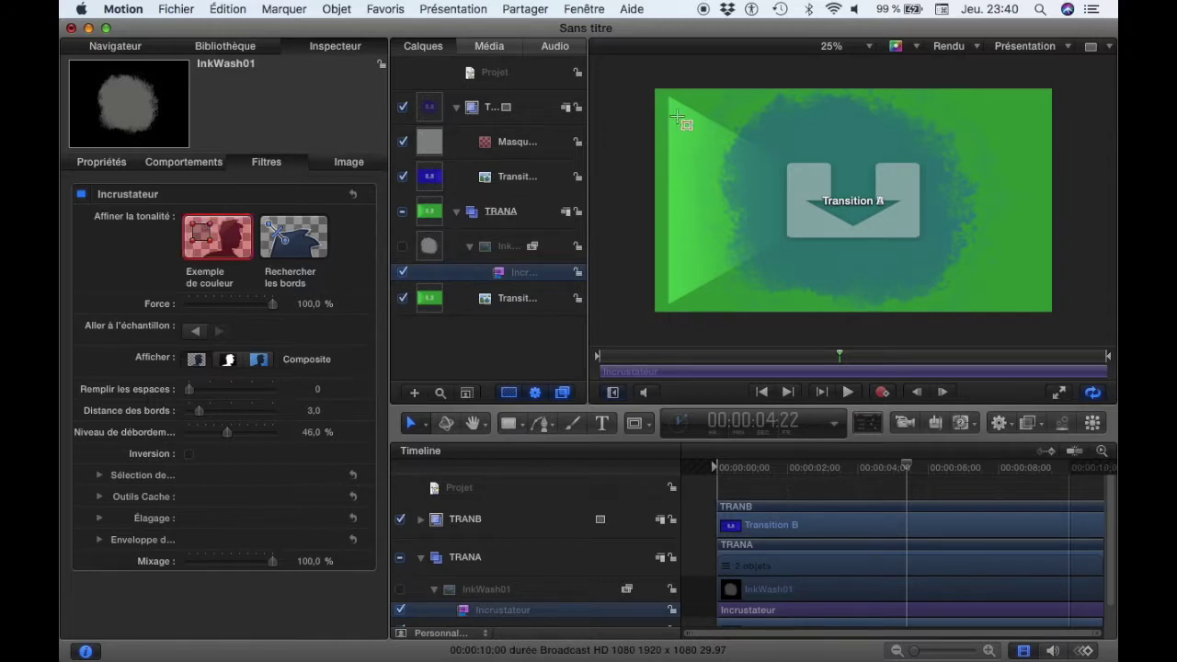
pyautogui.moveTo(675, 112); pyautogui.dragTo(699, 149)
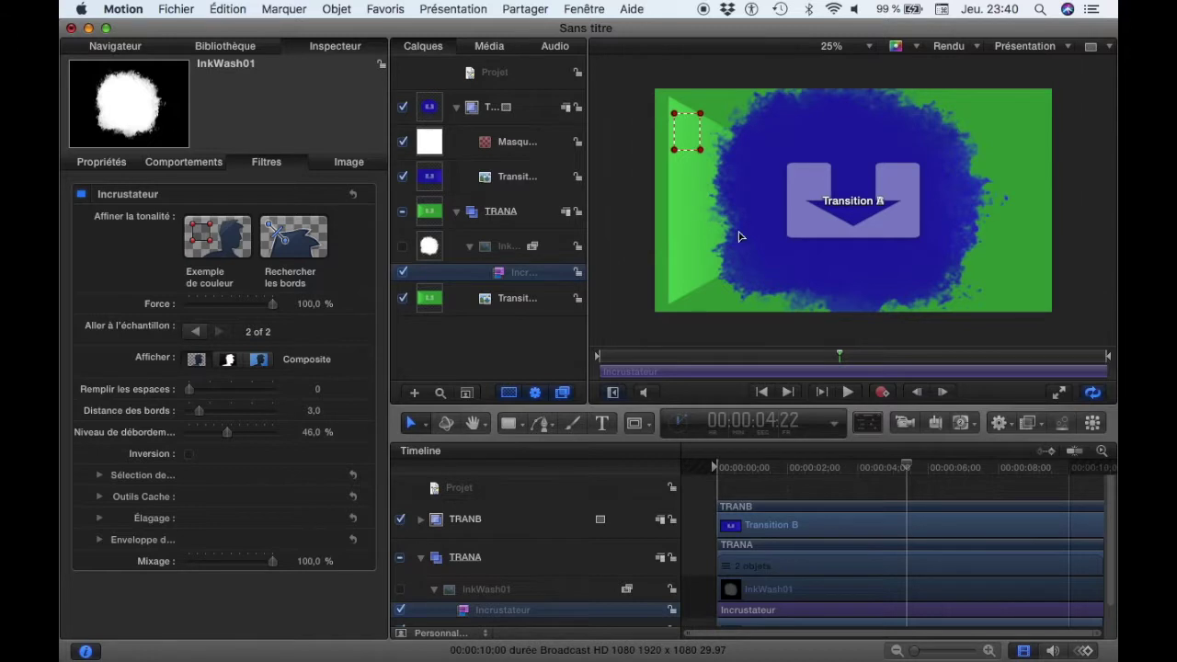
pyautogui.moveTo(906, 467)
pyautogui.mouseDown()
pyautogui.moveTo(744, 473)
pyautogui.moveTo(829, 462)
pyautogui.moveTo(667, 460)
pyautogui.mouseUp()
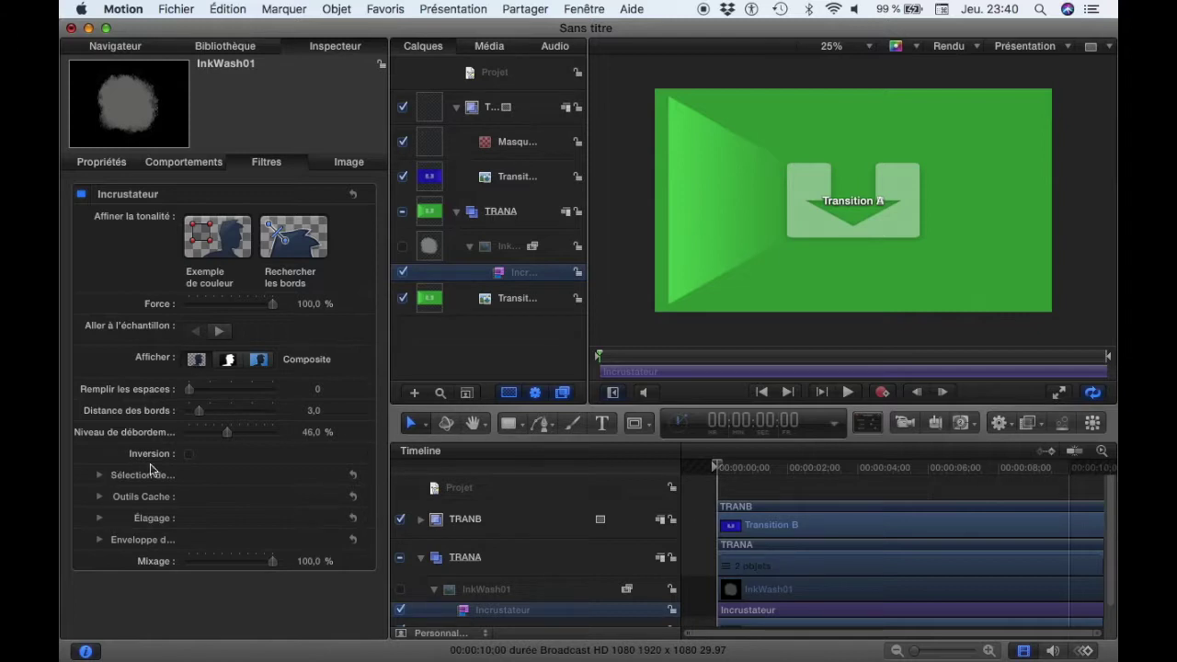
pyautogui.moveTo(718, 466)
pyautogui.mouseDown()
pyautogui.moveTo(737, 460)
pyautogui.moveTo(696, 455)
pyautogui.mouseUp()
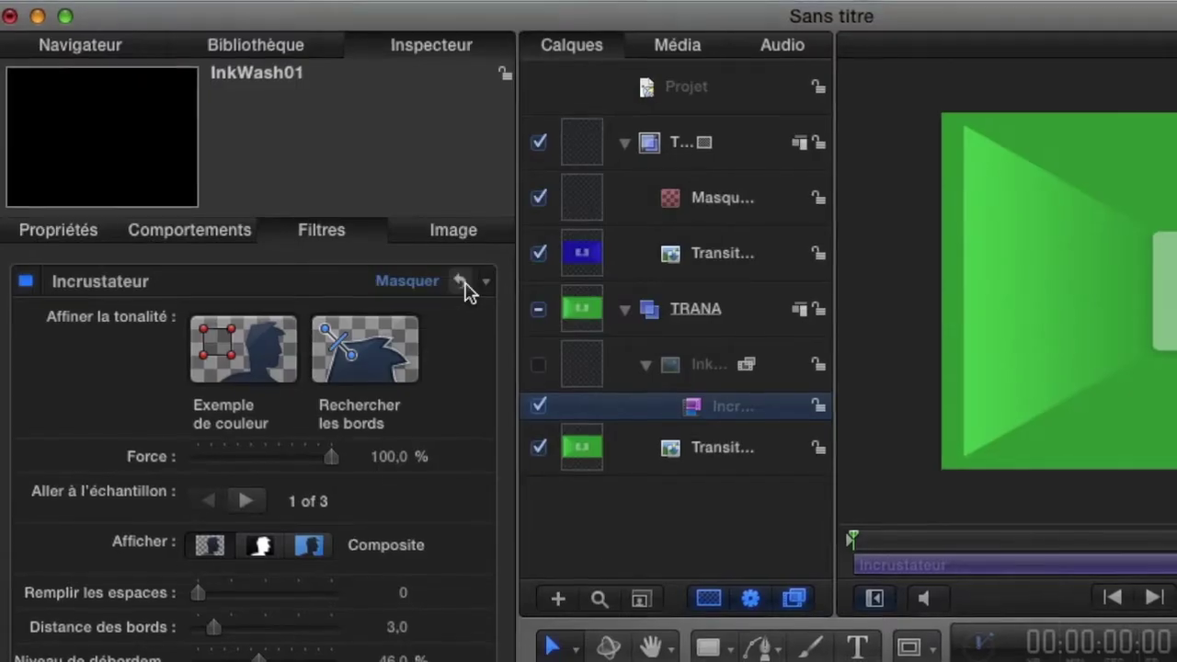
# Reset the keyer's colour samples and scrub back to the transition's start
pyautogui.click(461, 282)
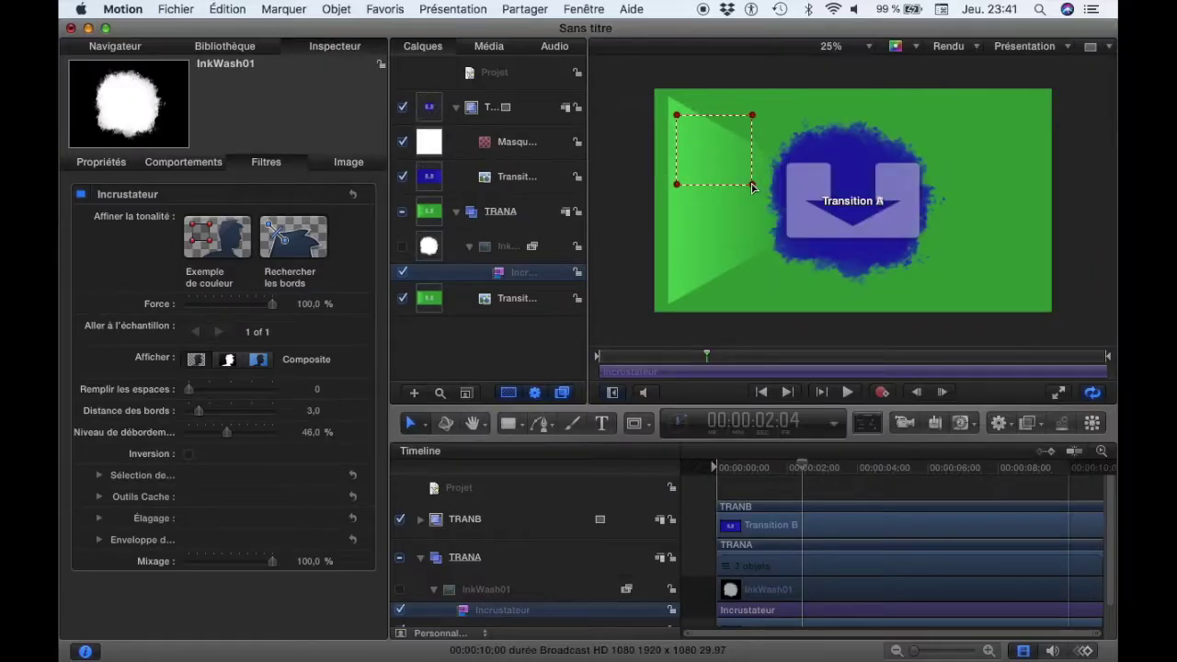
pyautogui.moveTo(802, 467)
pyautogui.mouseDown()
pyautogui.moveTo(698, 466)
pyautogui.moveTo(1058, 467)
pyautogui.mouseUp()
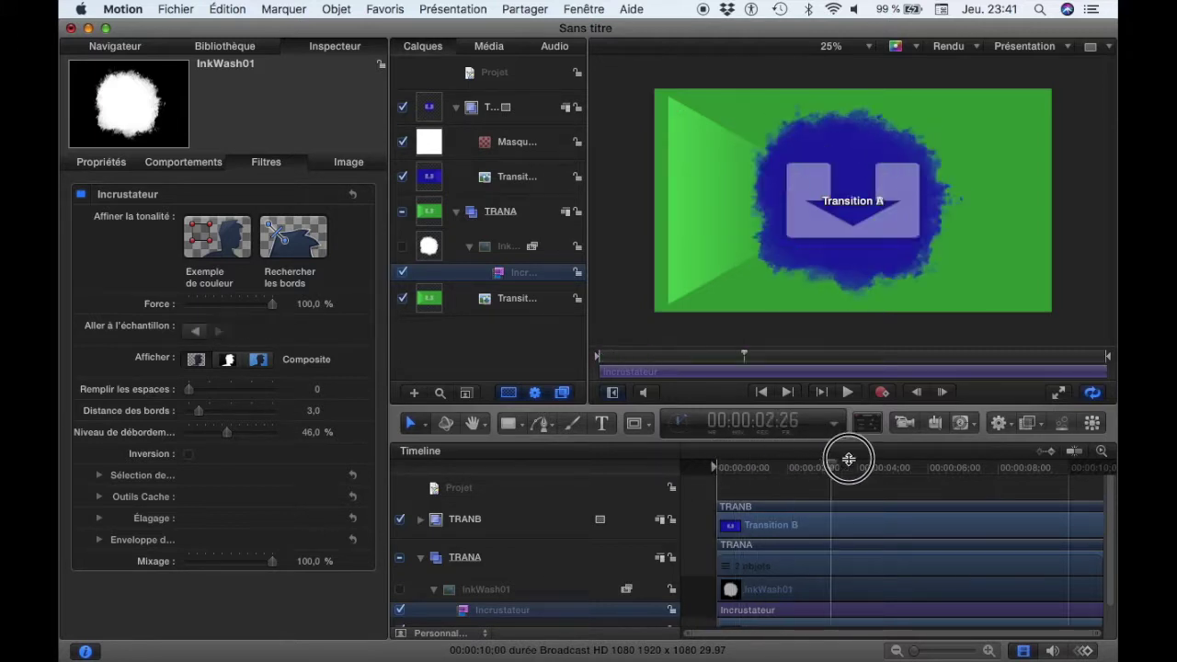
pyautogui.moveTo(917, 449); pyautogui.dragTo(519, 439)
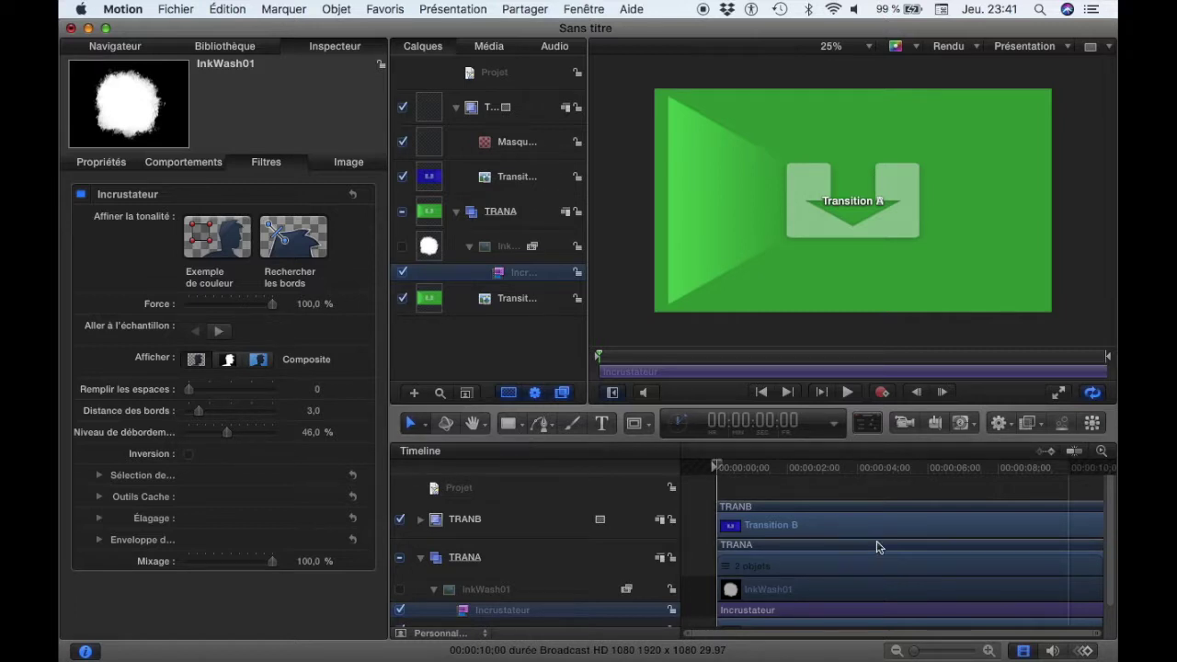
# Select the project itself in Motion before publishing
pyautogui.click(167, 12)
pyautogui.click(513, 83)
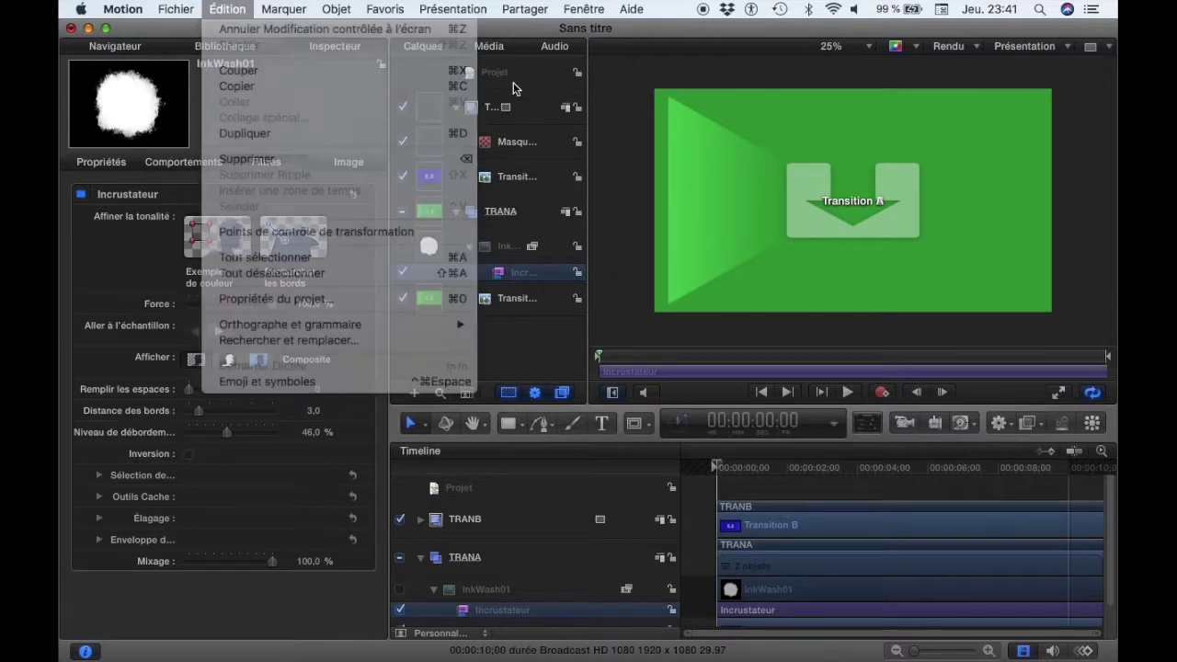
pyautogui.click(500, 79)
pyautogui.write('TRANSITIONINK')
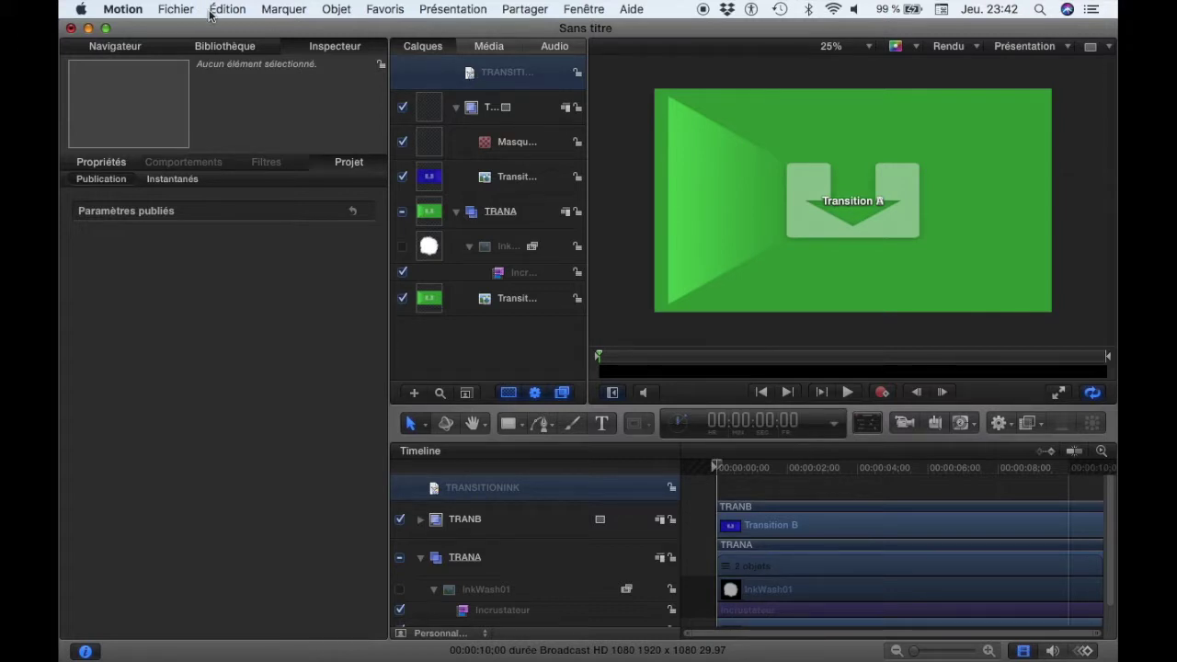
# Publish the template as TRANSITIONINK in category transition Vic, theme TRANSITION VIC, with a preview movie
pyautogui.click(176, 9)
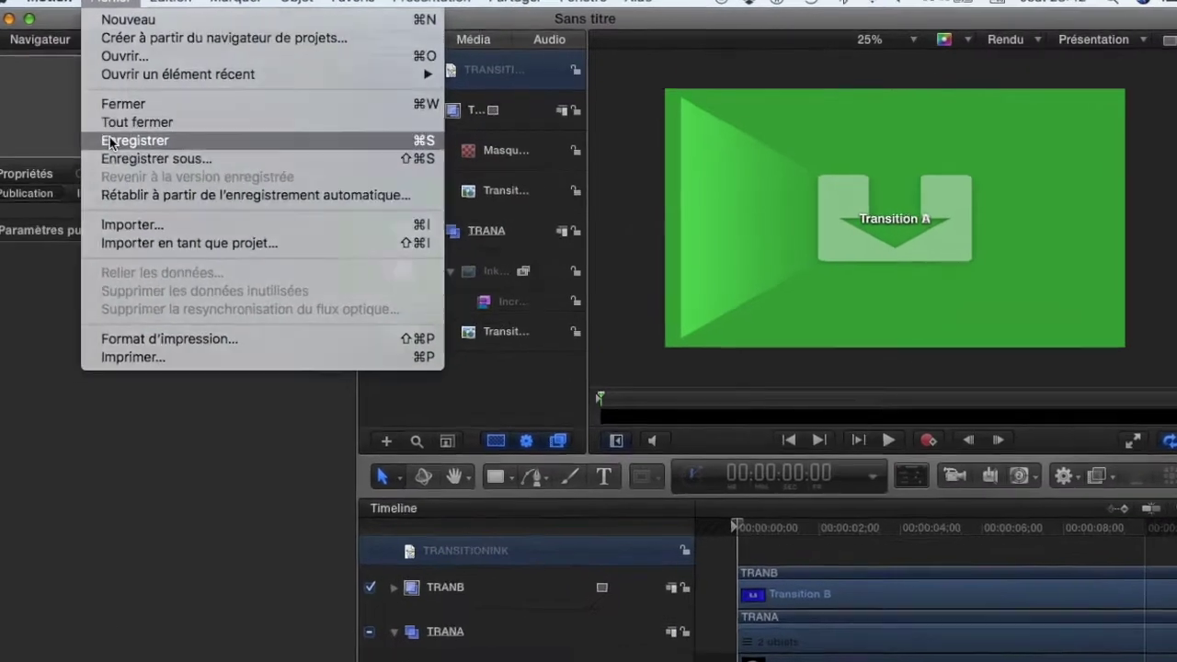
pyautogui.click(134, 141)
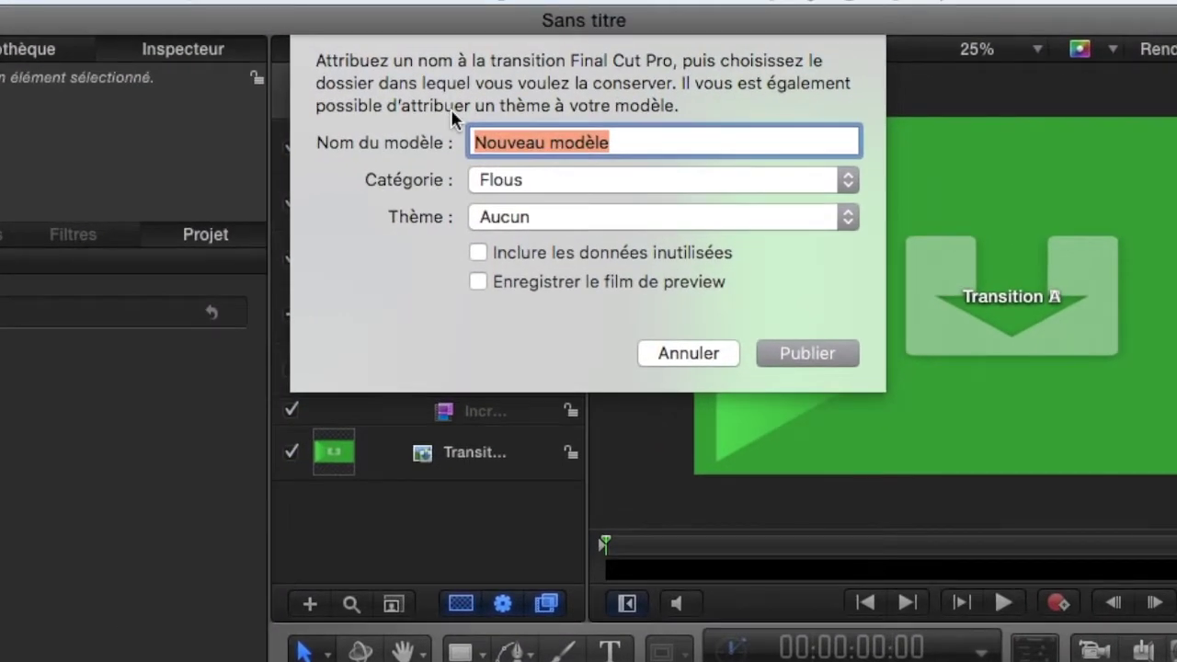
pyautogui.write('TRANSITIONINK')
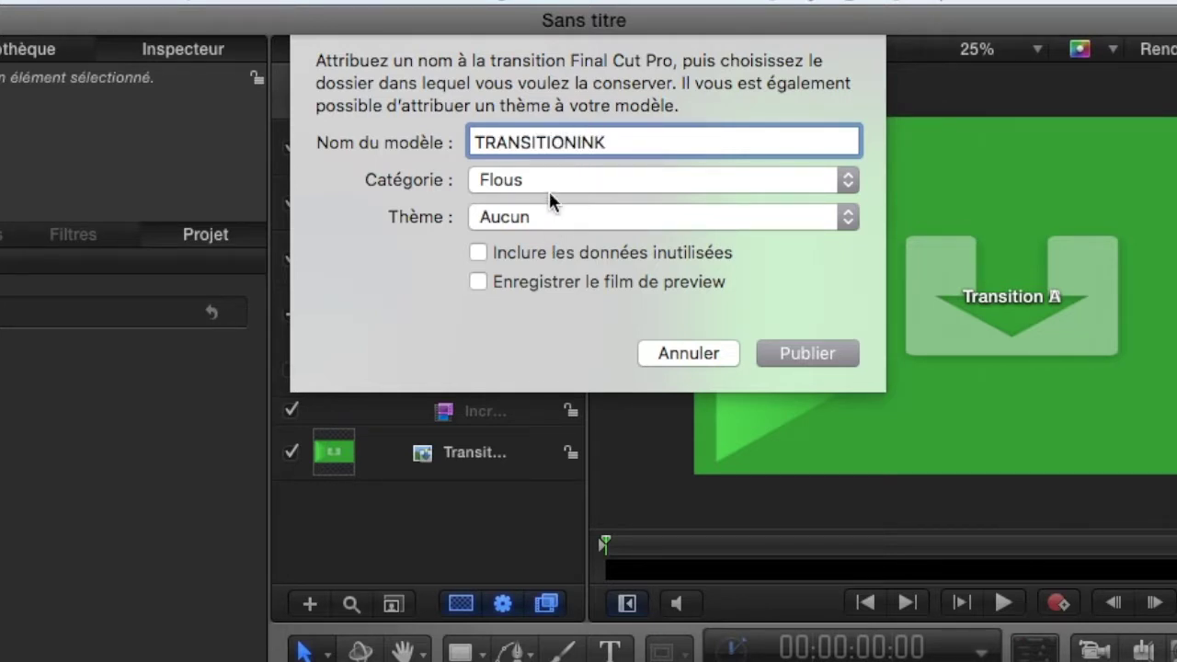
pyautogui.click(549, 191)
pyautogui.click(552, 251)
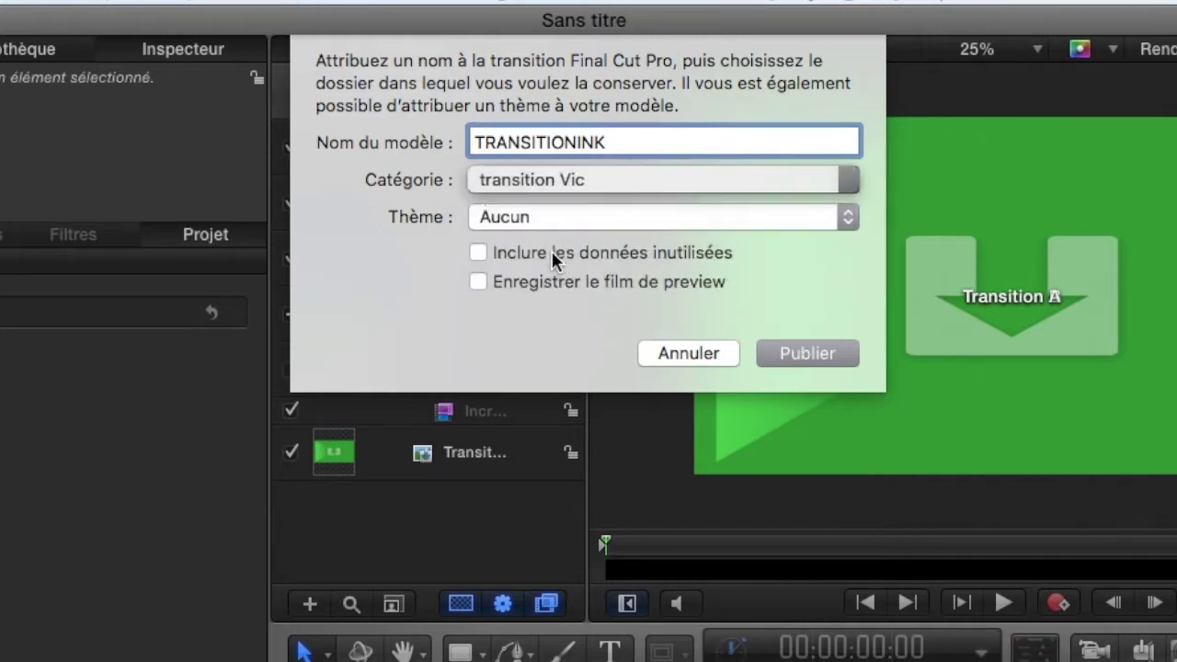
pyautogui.click(667, 177)
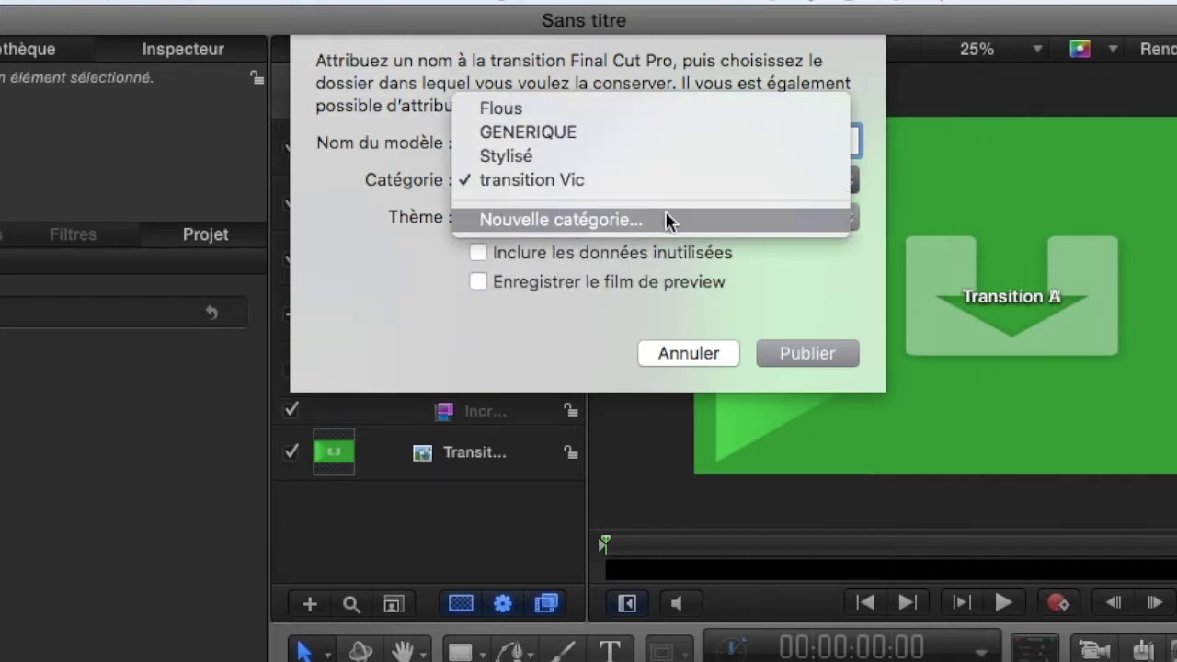
pyautogui.click(411, 297)
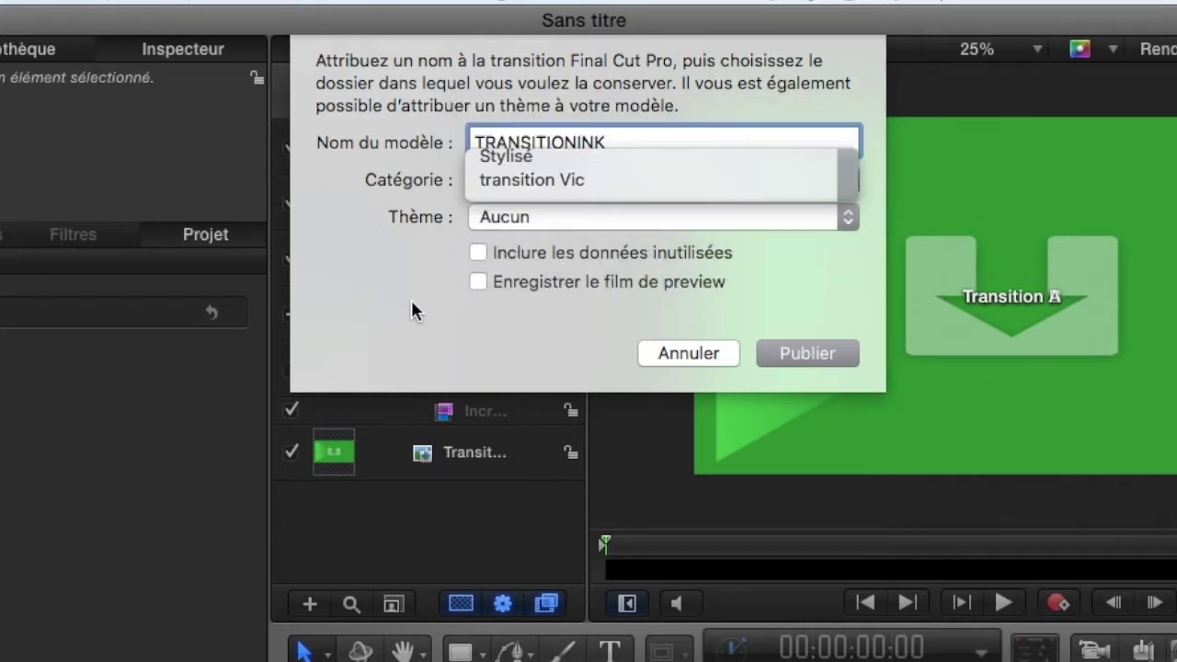
pyautogui.click(553, 221)
pyautogui.click(579, 303)
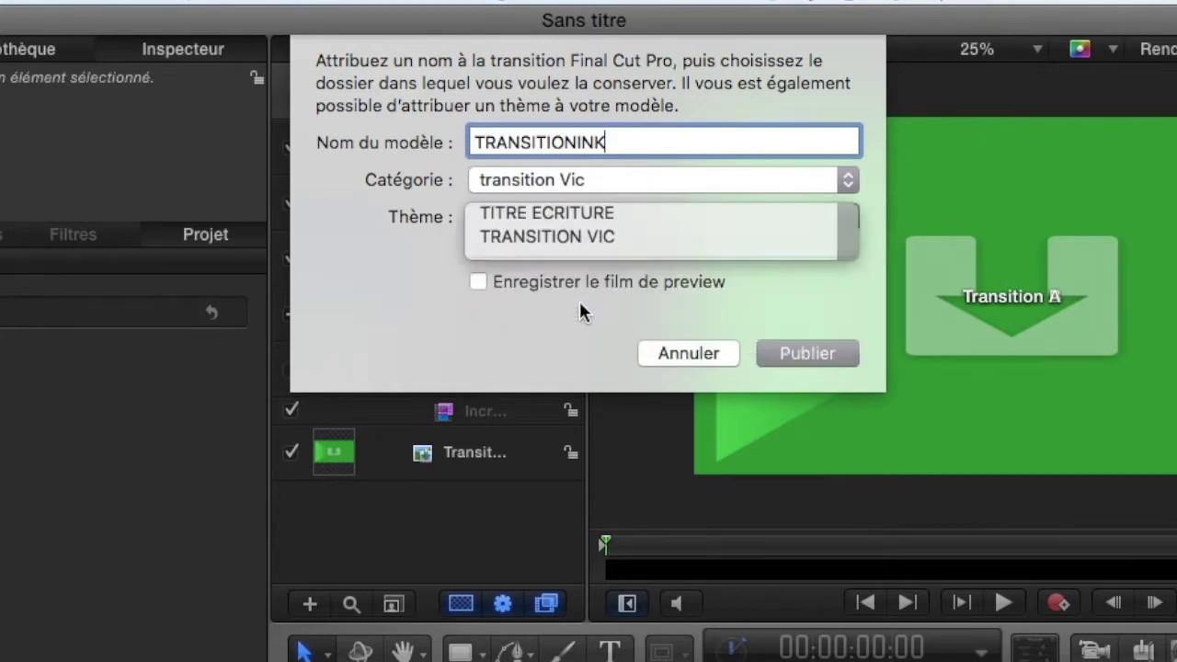
pyautogui.click(479, 279)
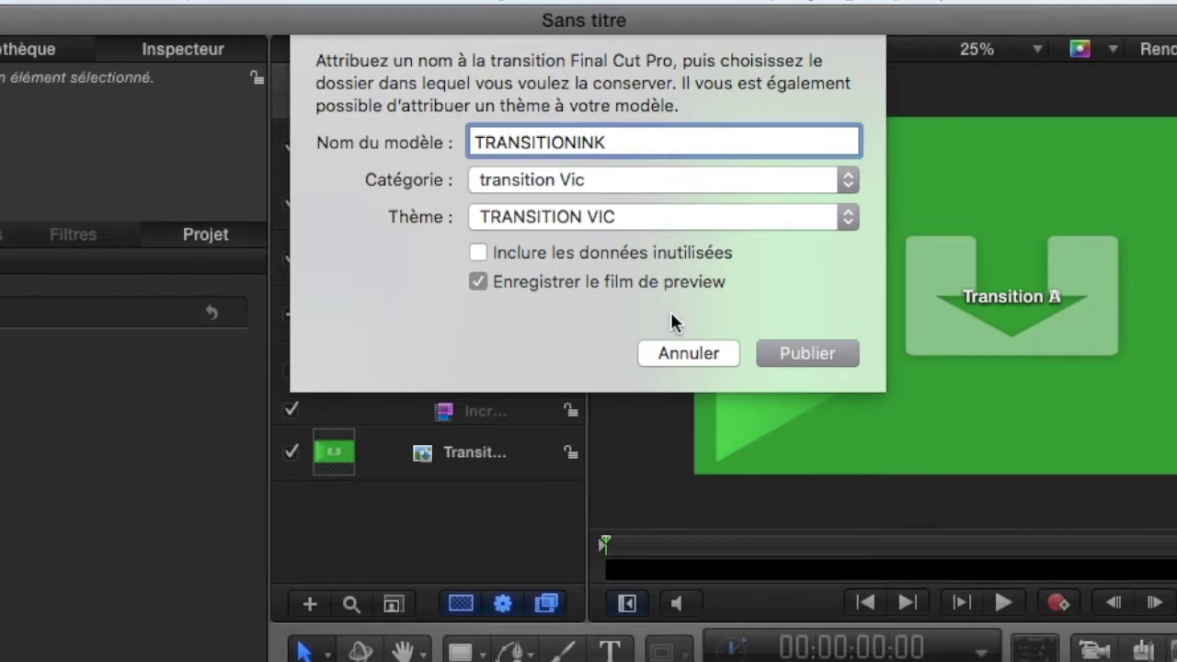
pyautogui.click(770, 351)
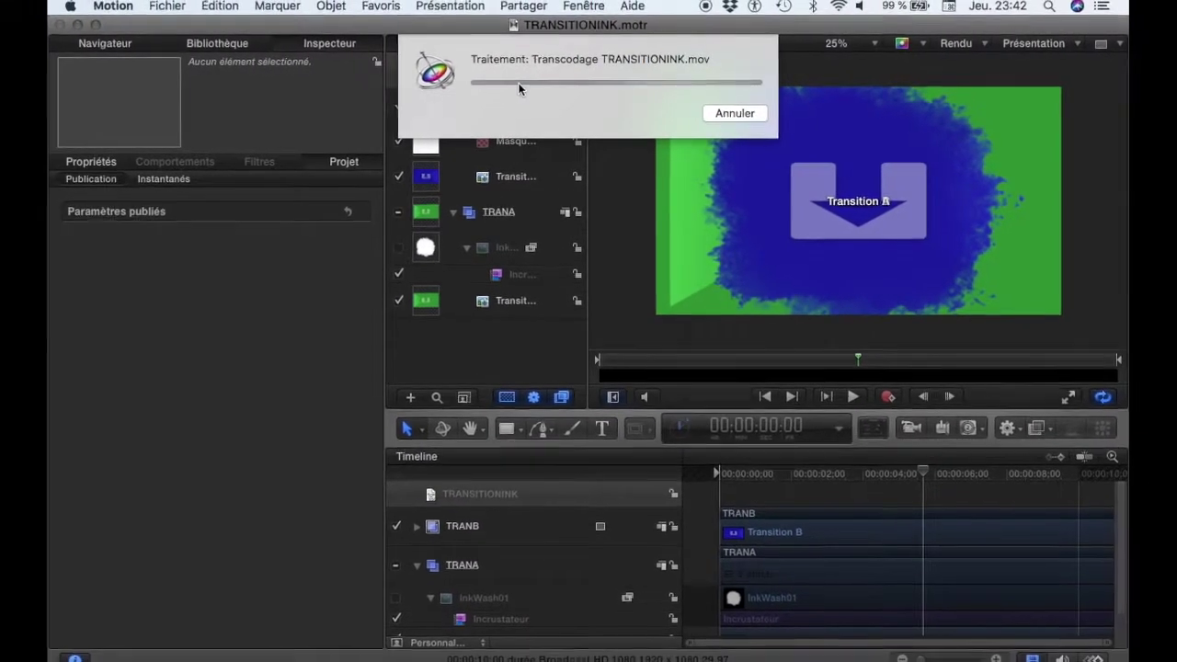
pyautogui.moveTo(59, 524)
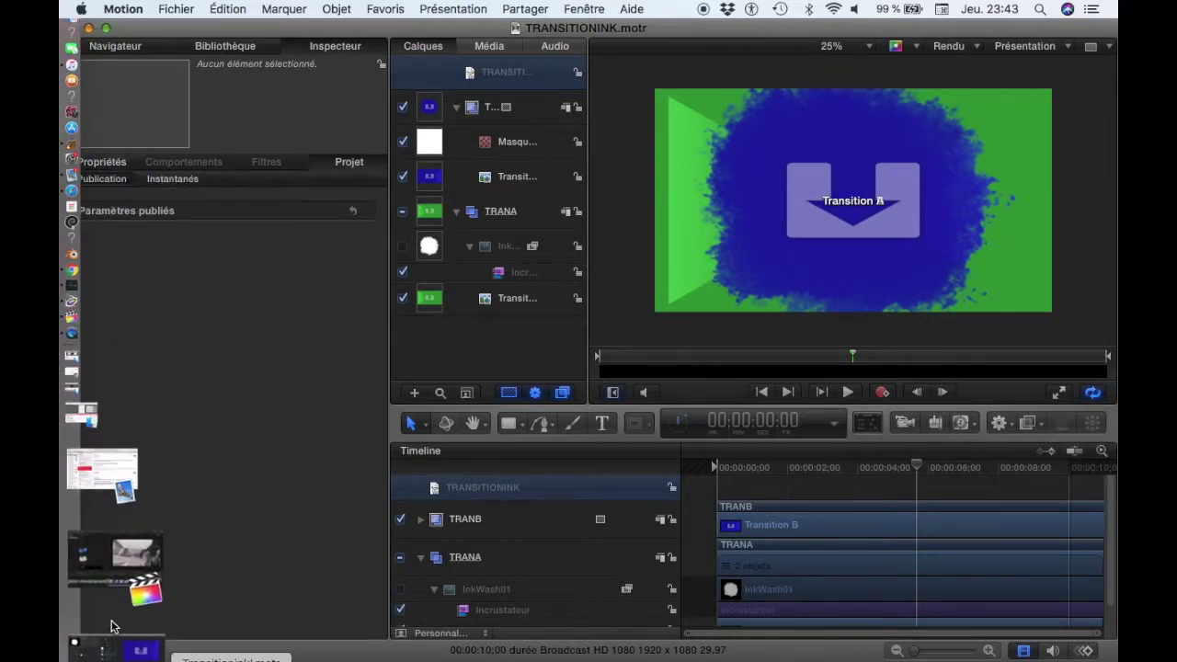
# Switch to Final Cut Pro and select the first clip before the cut
pyautogui.click(114, 609)
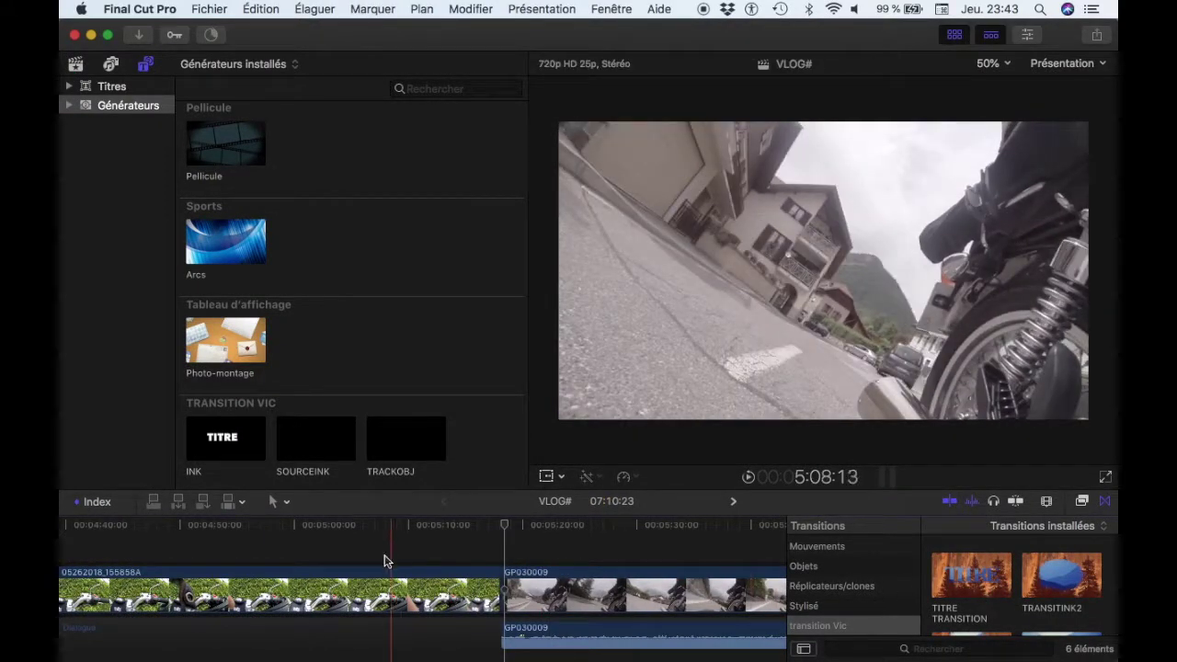
pyautogui.click(575, 593)
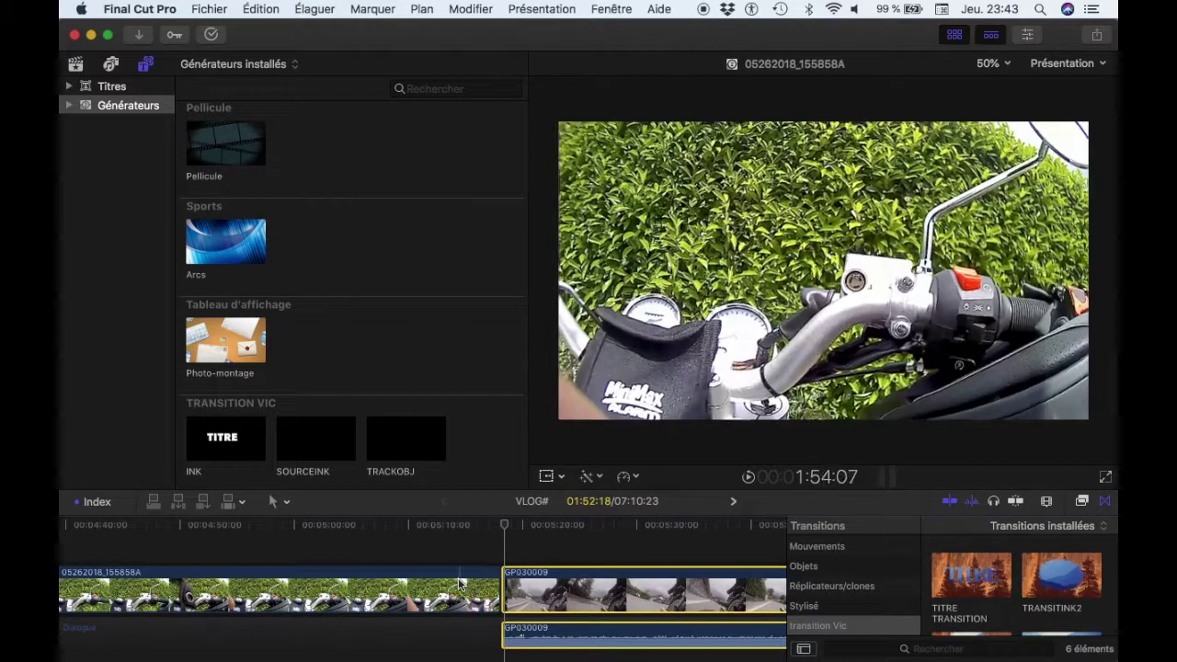
pyautogui.click(453, 577)
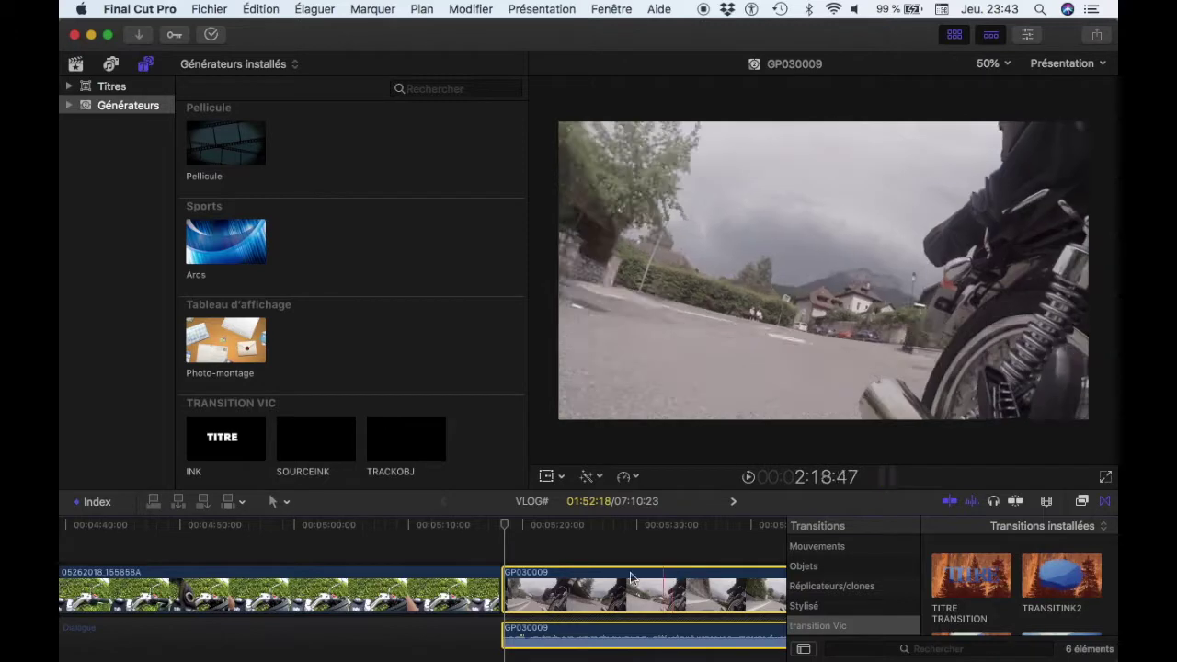
pyautogui.click(437, 589)
# Find TRANSITIONINK among the transition Vic transitions and select it
pyautogui.scroll(-2, 1004, 603)
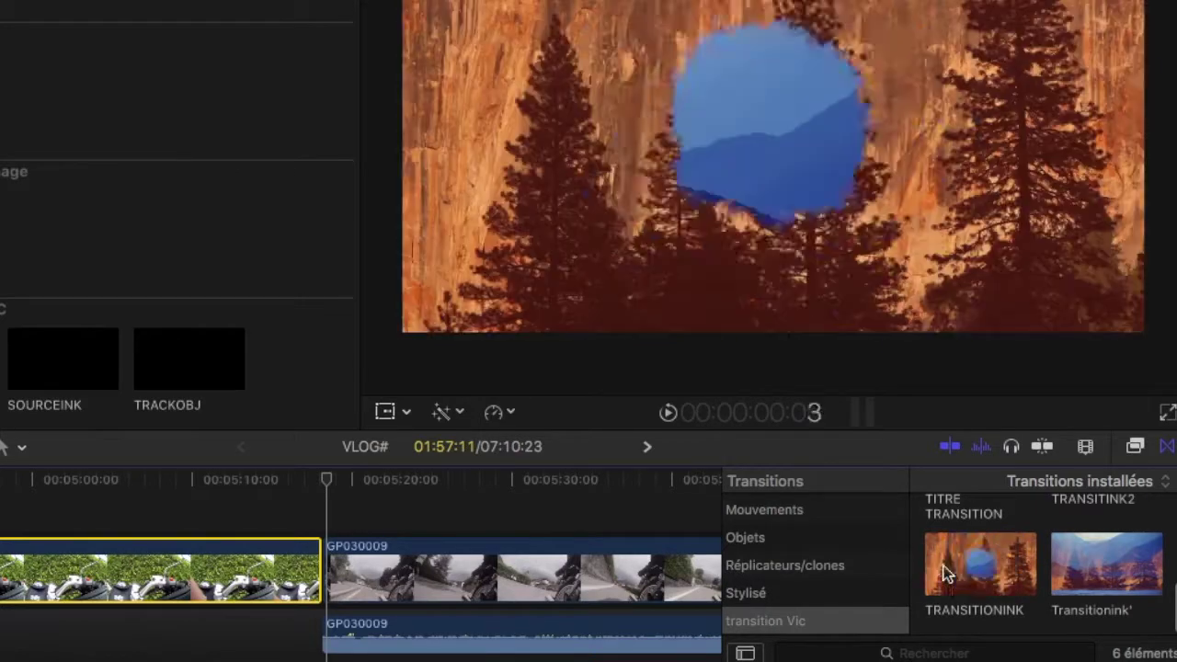
pyautogui.scroll(2, 1007, 567)
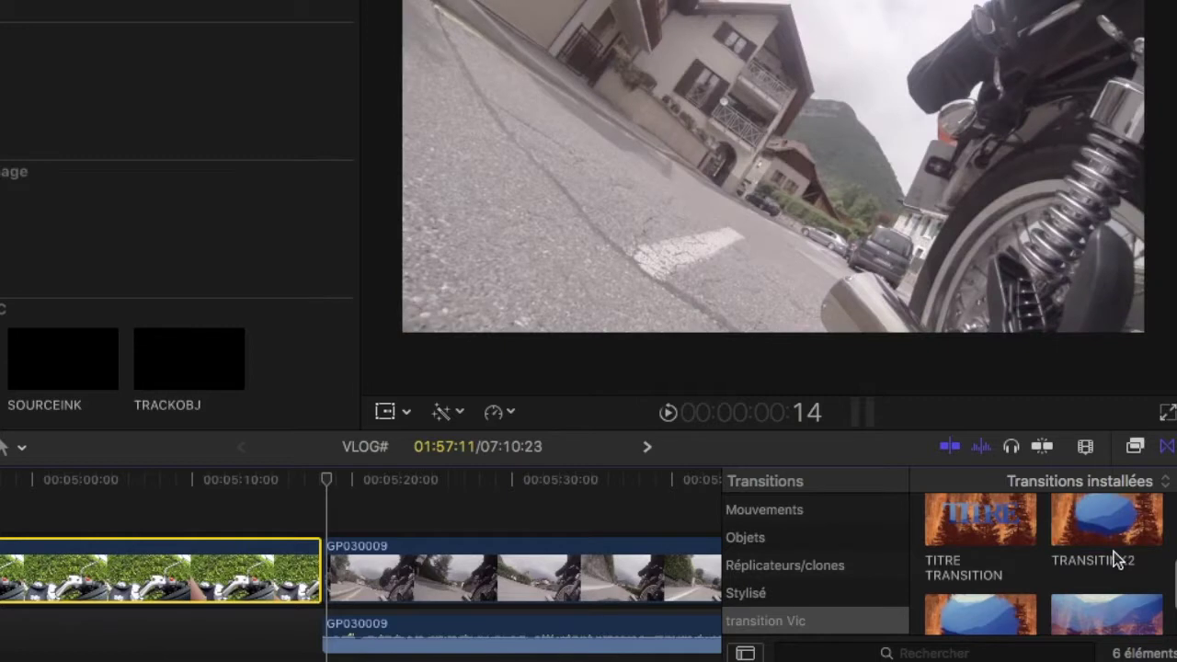
pyautogui.scroll(-2, 1113, 538)
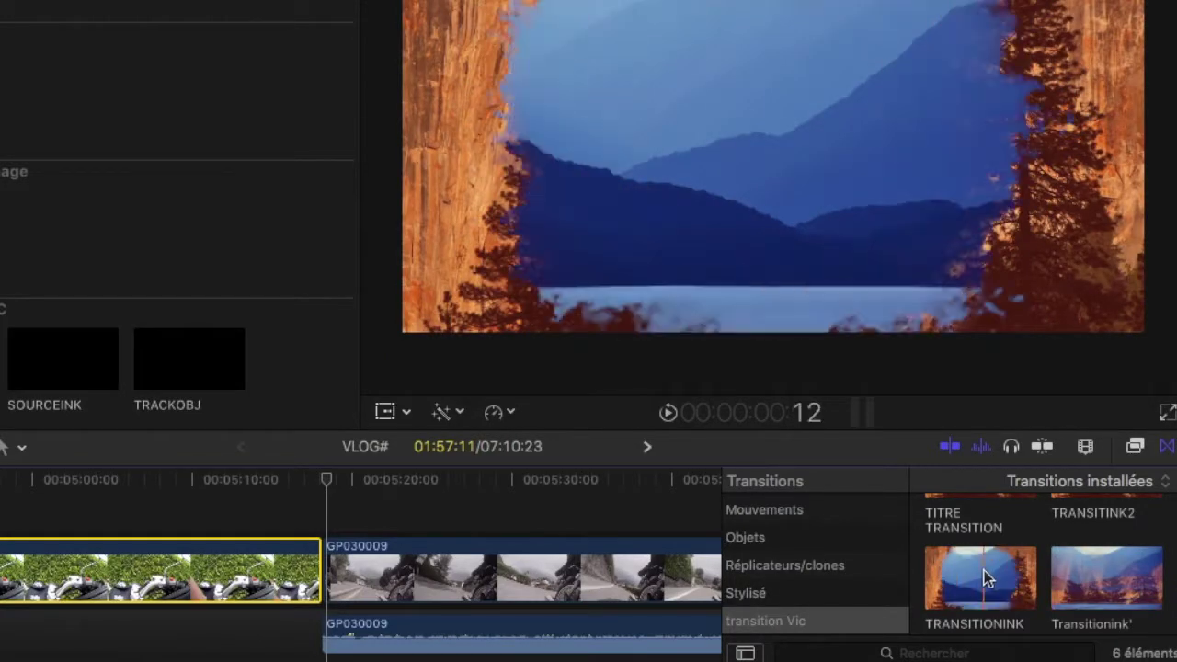
pyautogui.click(986, 577)
# Drop TRANSITIONINK on the cut between the handlebar and GP030009 clips and scrub through it
pyautogui.moveTo(986, 577); pyautogui.dragTo(322, 571)
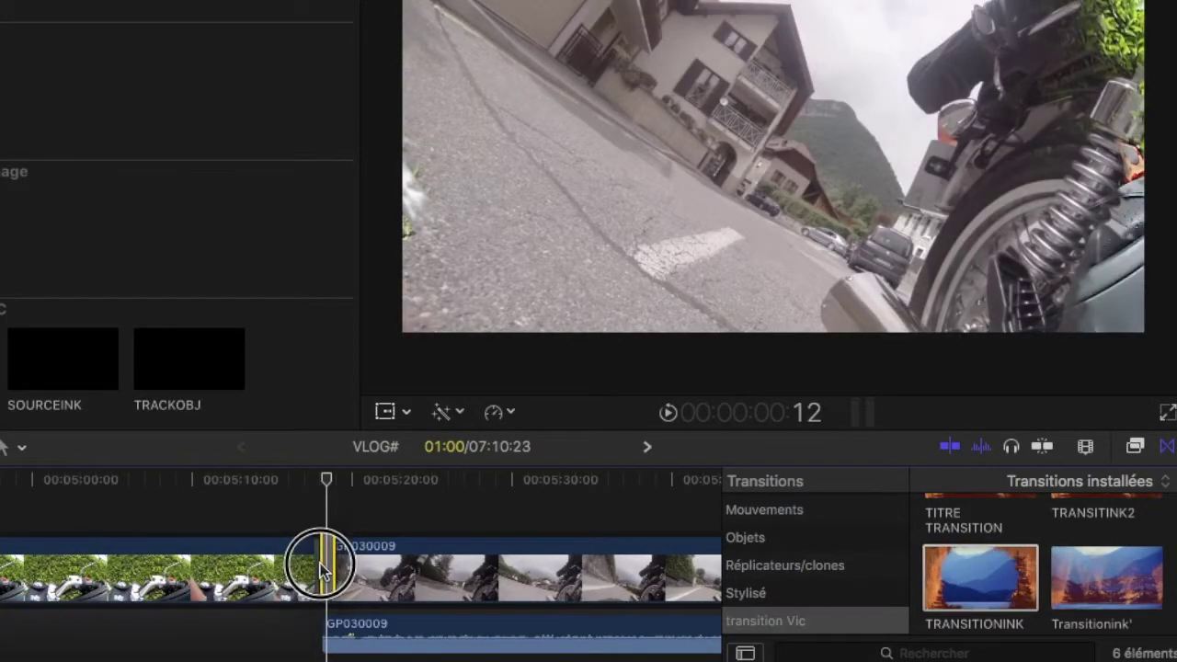
pyautogui.moveTo(327, 479); pyautogui.dragTo(308, 484)
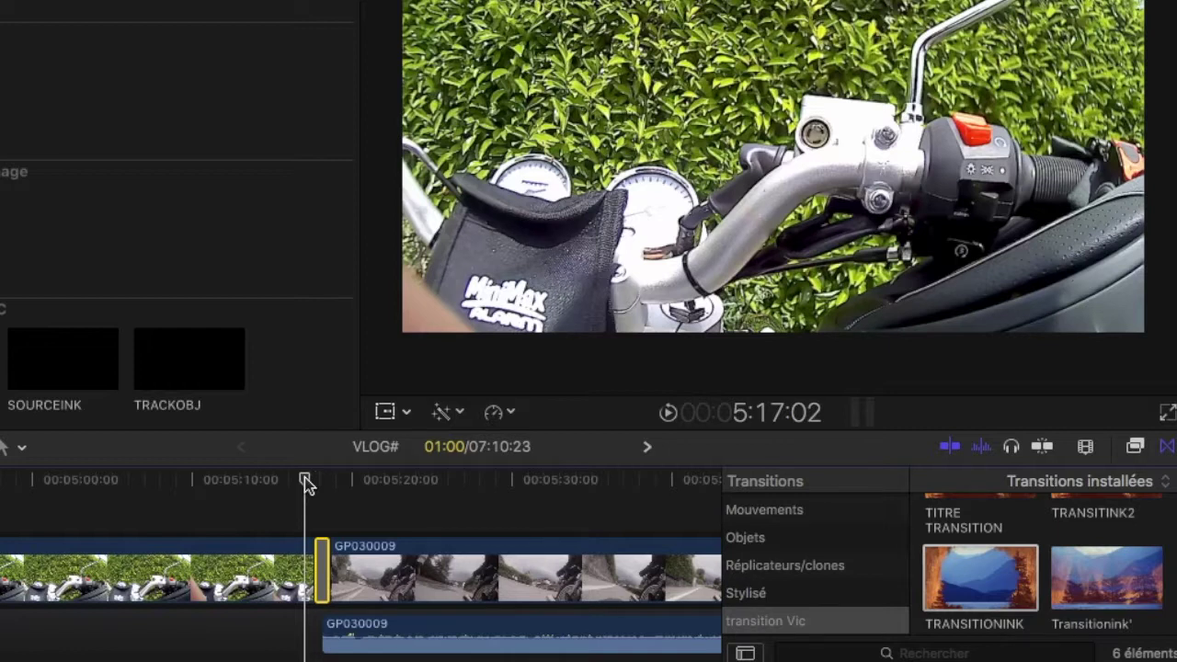
pyautogui.moveTo(306, 483); pyautogui.dragTo(321, 484)
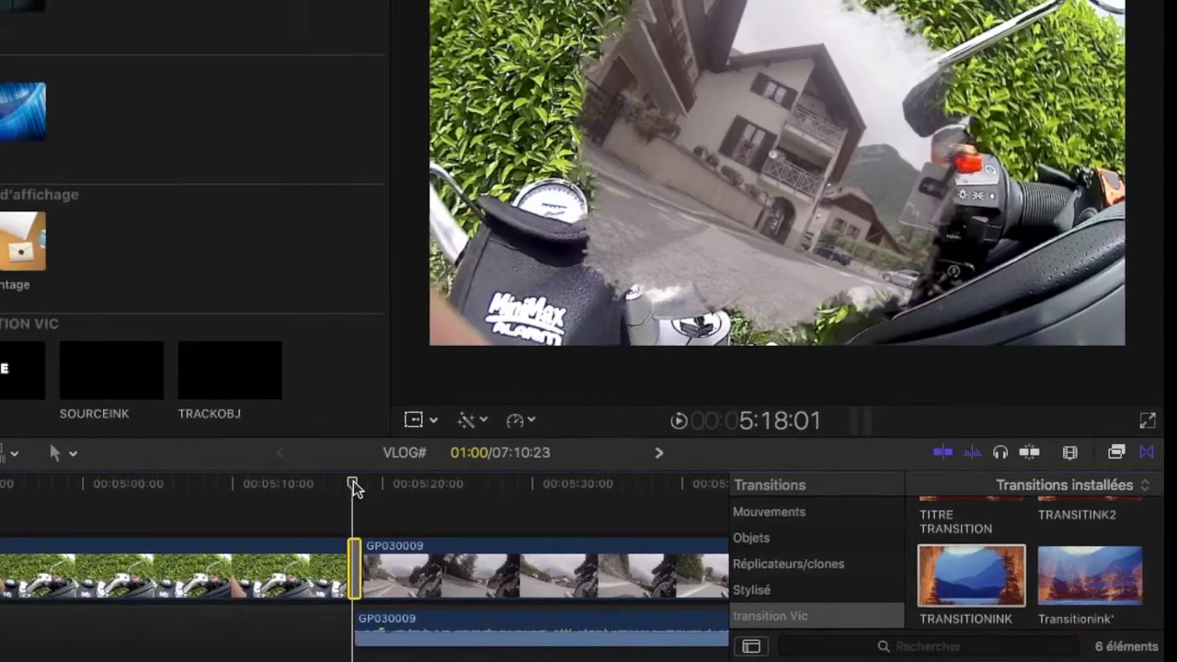
pyautogui.moveTo(321, 485); pyautogui.dragTo(315, 485)
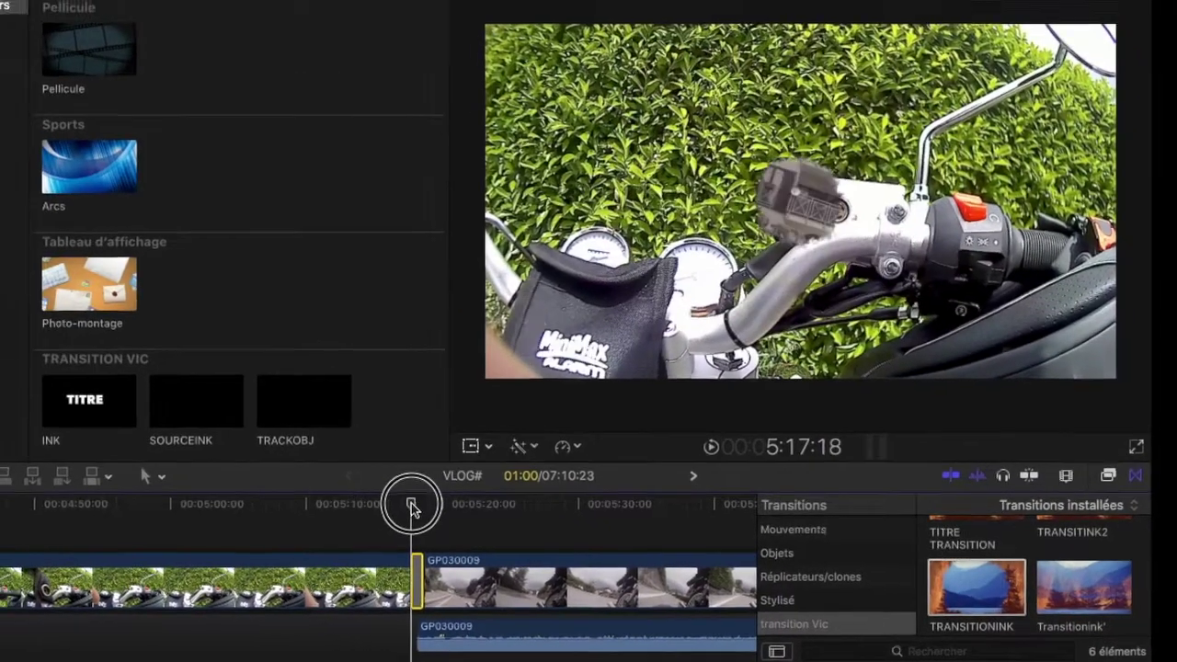
pyautogui.moveTo(411, 507); pyautogui.dragTo(406, 504)
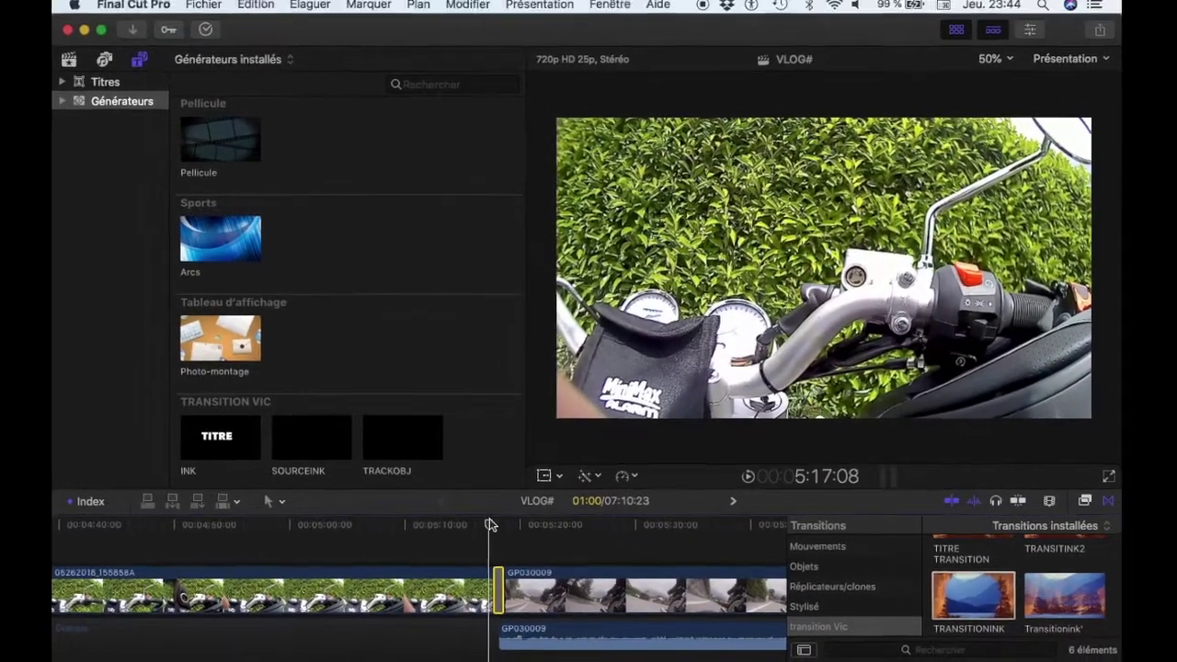
# Play the new transition back several times from just before the cut
pyautogui.press('space')
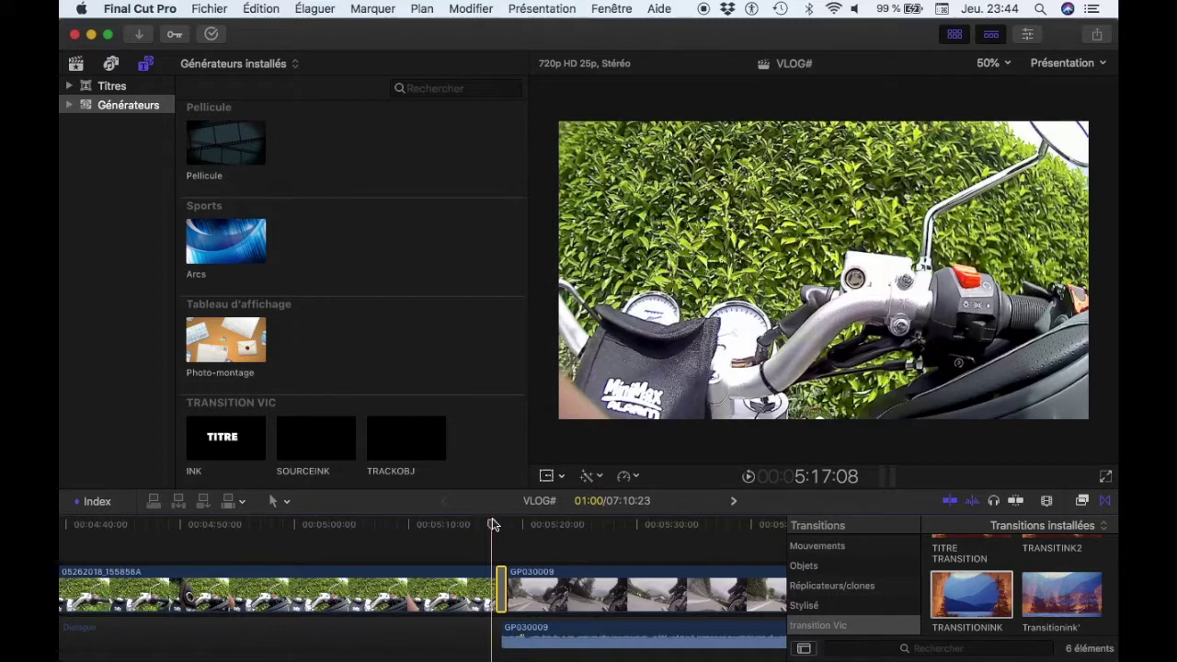
pyautogui.click(493, 526)
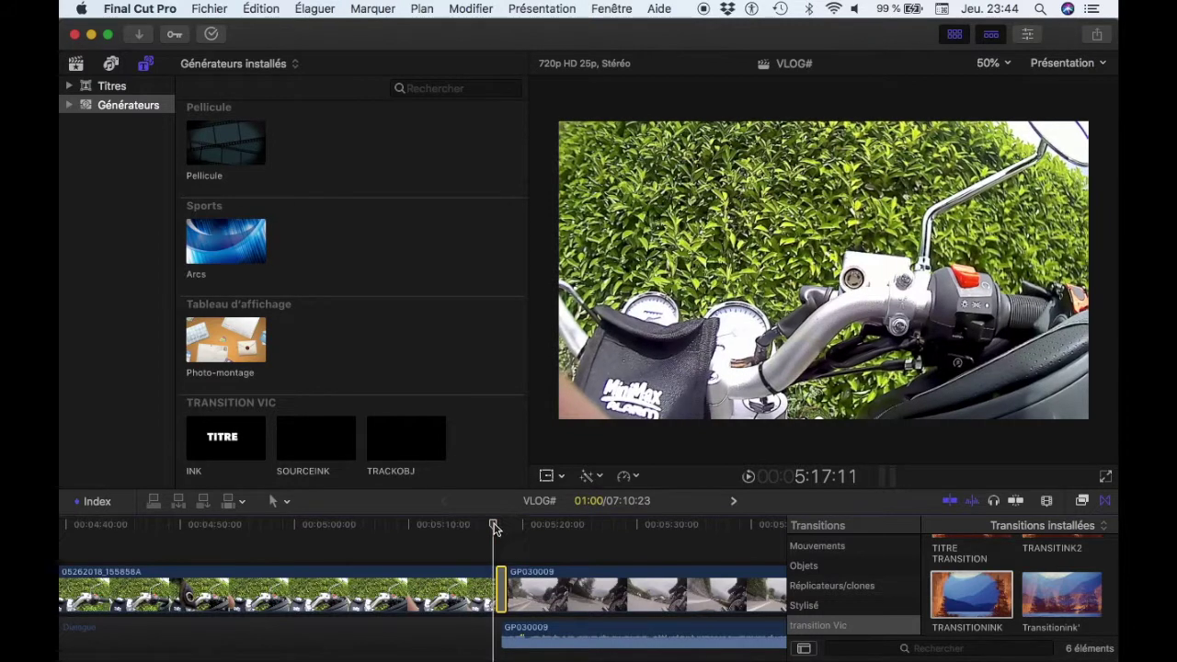
pyautogui.press('space')
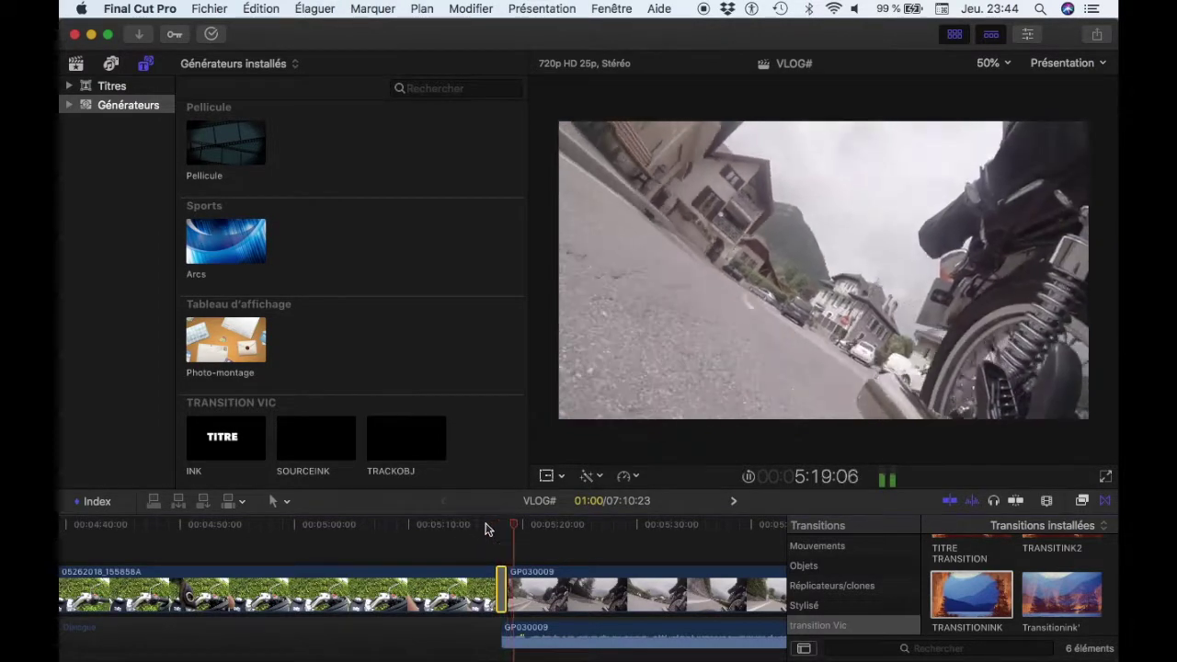
pyautogui.click(488, 526)
pyautogui.press('space')
pyautogui.click(487, 526)
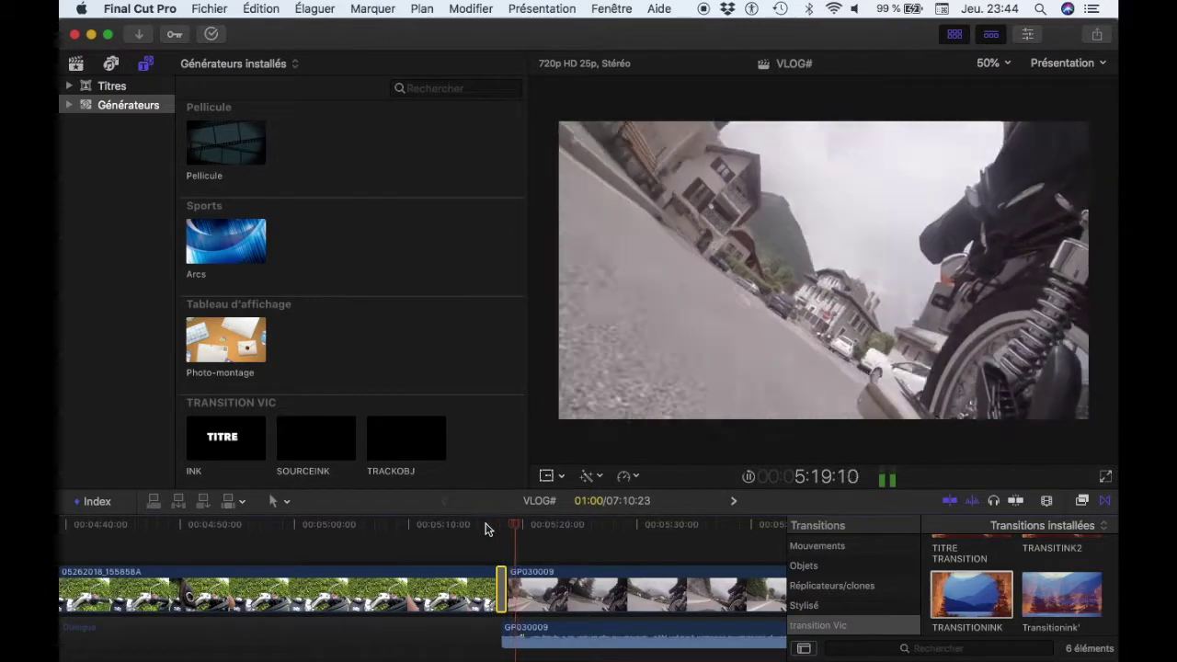
pyautogui.click(487, 526)
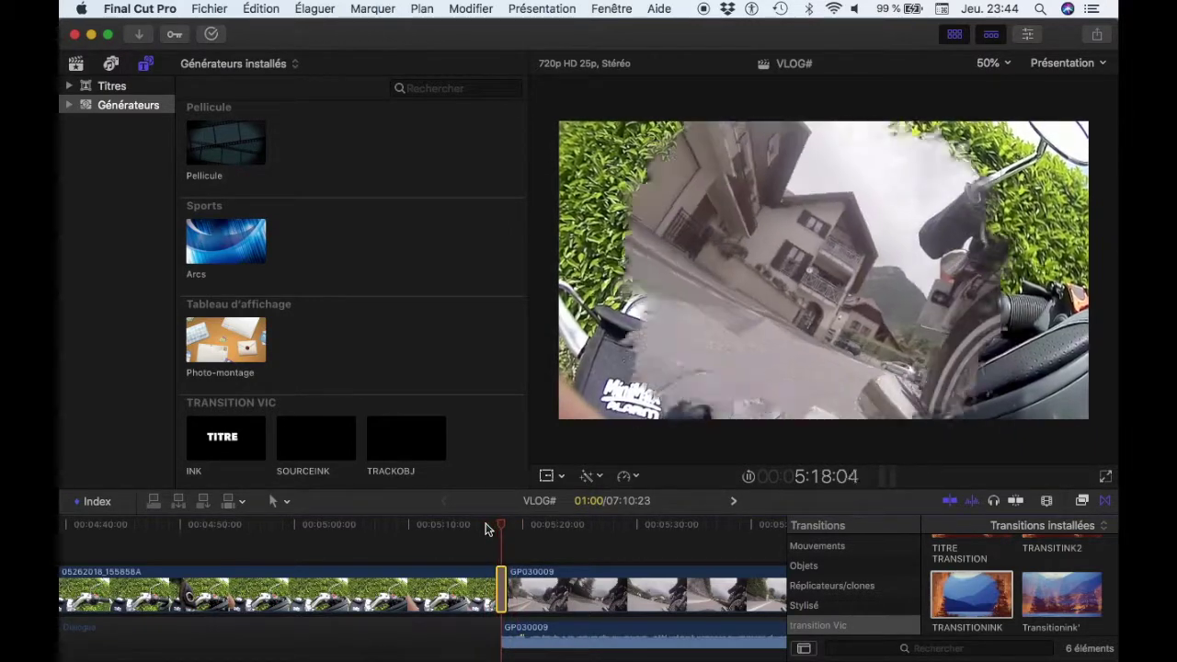
pyautogui.press('space')
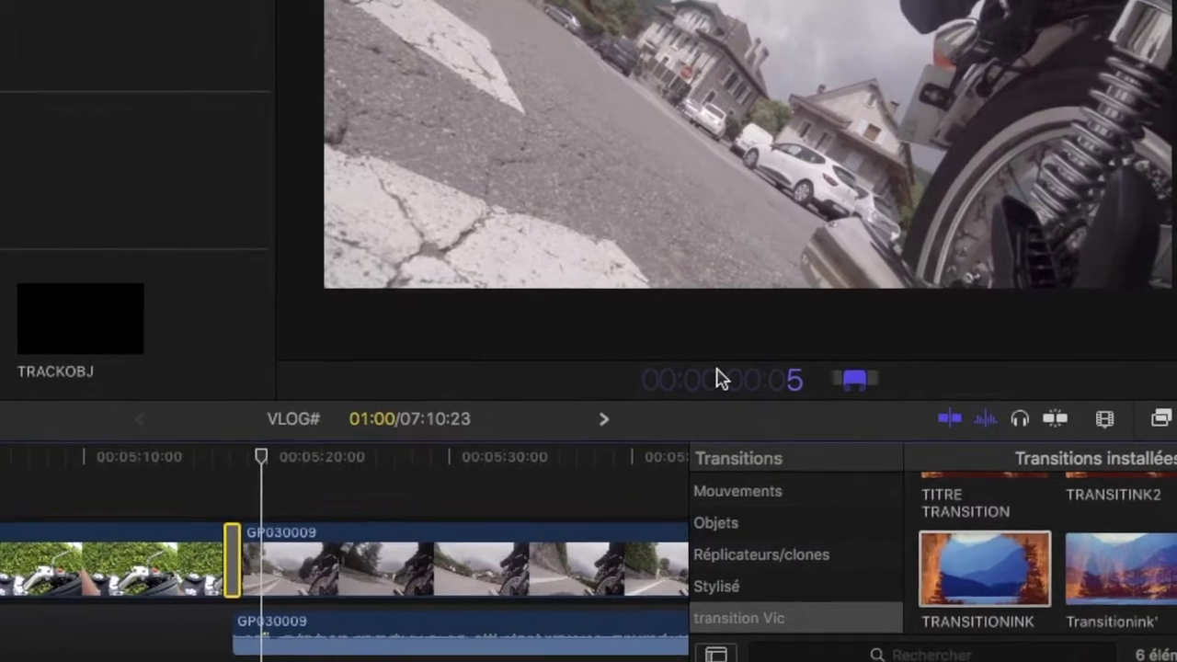
# Finish entering 500 as the duration so the transition lasts 5 seconds
pyautogui.write('00')
pyautogui.press('Return')
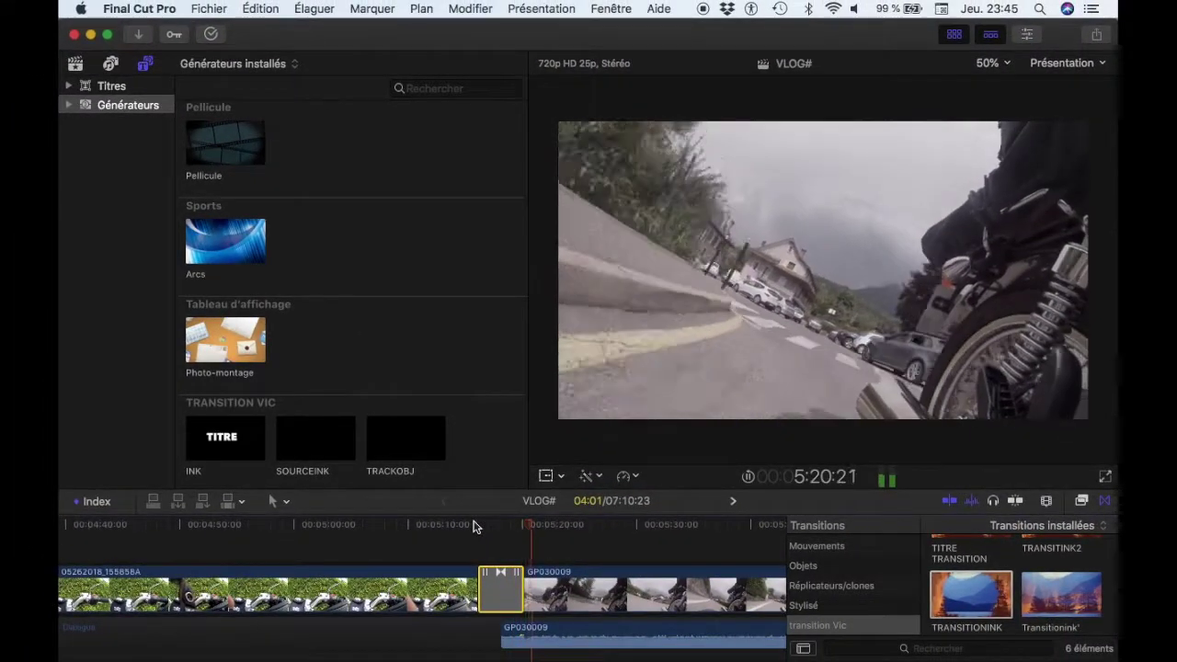
pyautogui.click(468, 525)
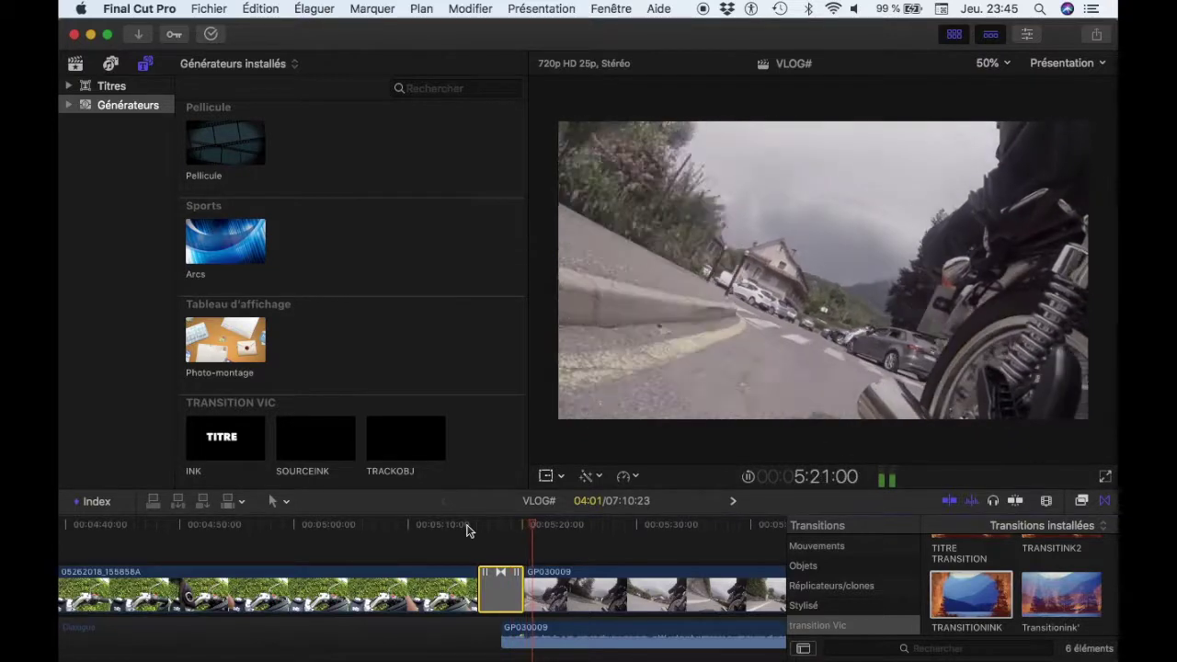
pyautogui.click(470, 525)
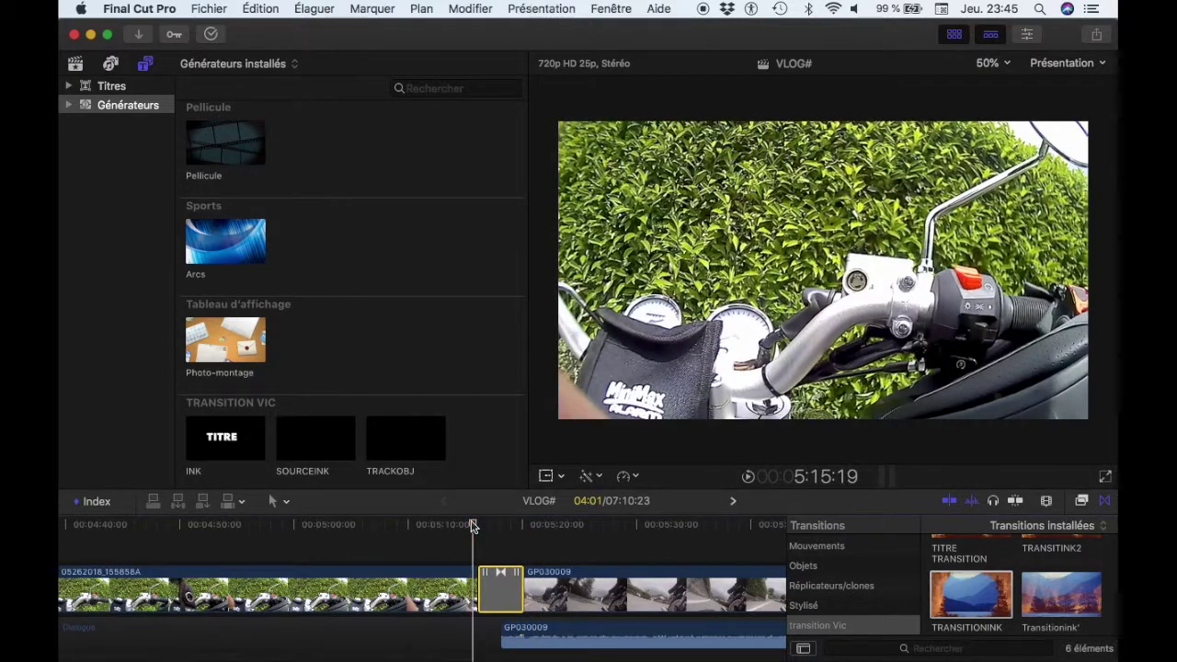
pyautogui.press('space')
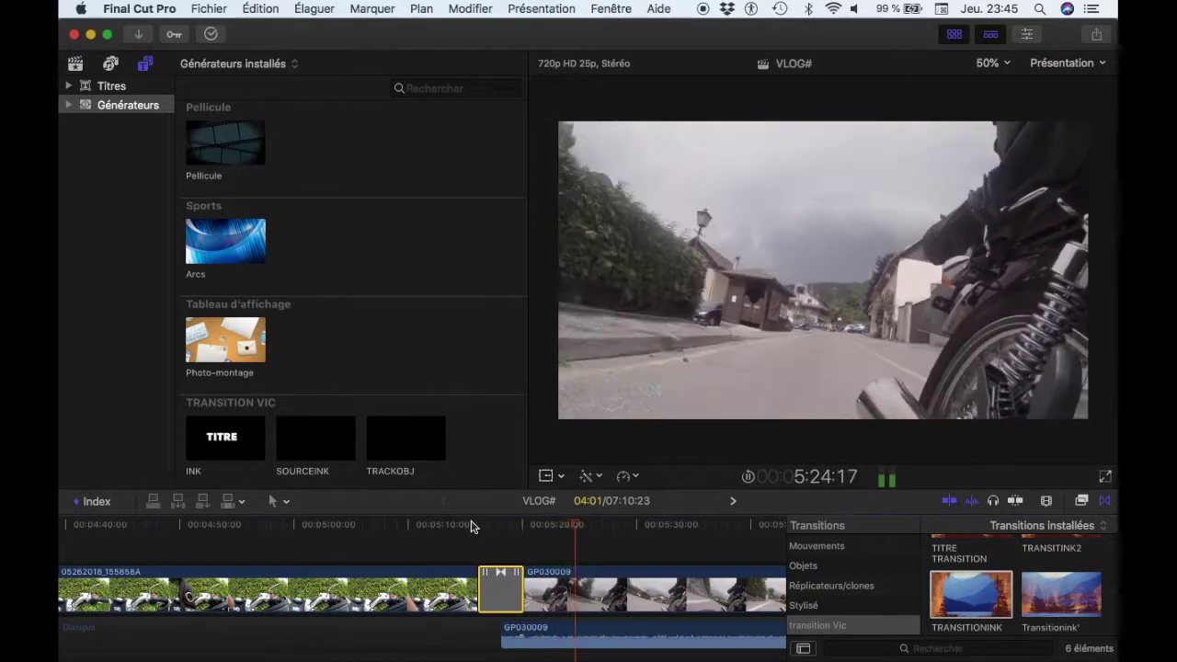
pyautogui.click(470, 526)
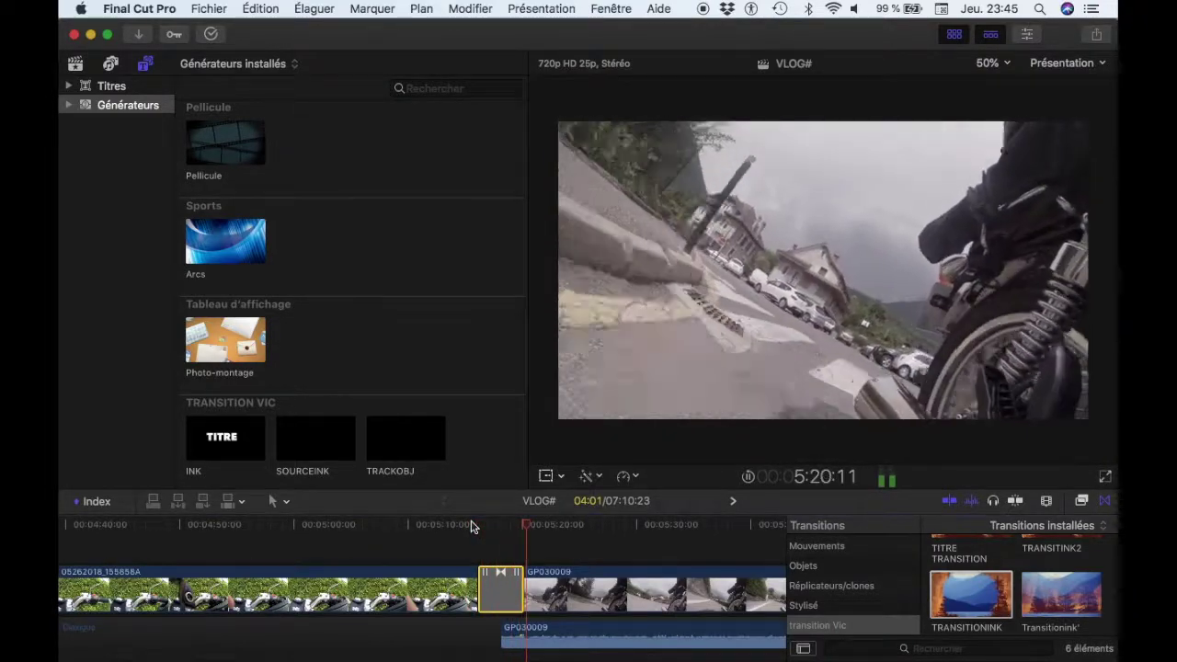
pyautogui.click(472, 526)
pyautogui.press('space')
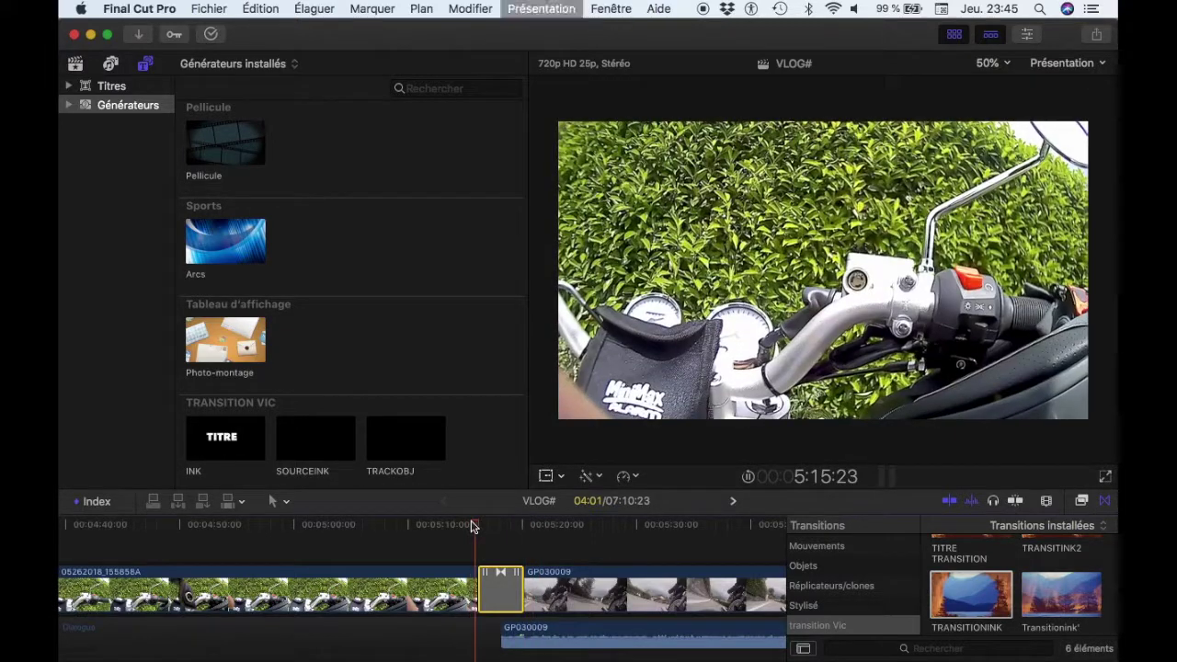
pyautogui.press('space')
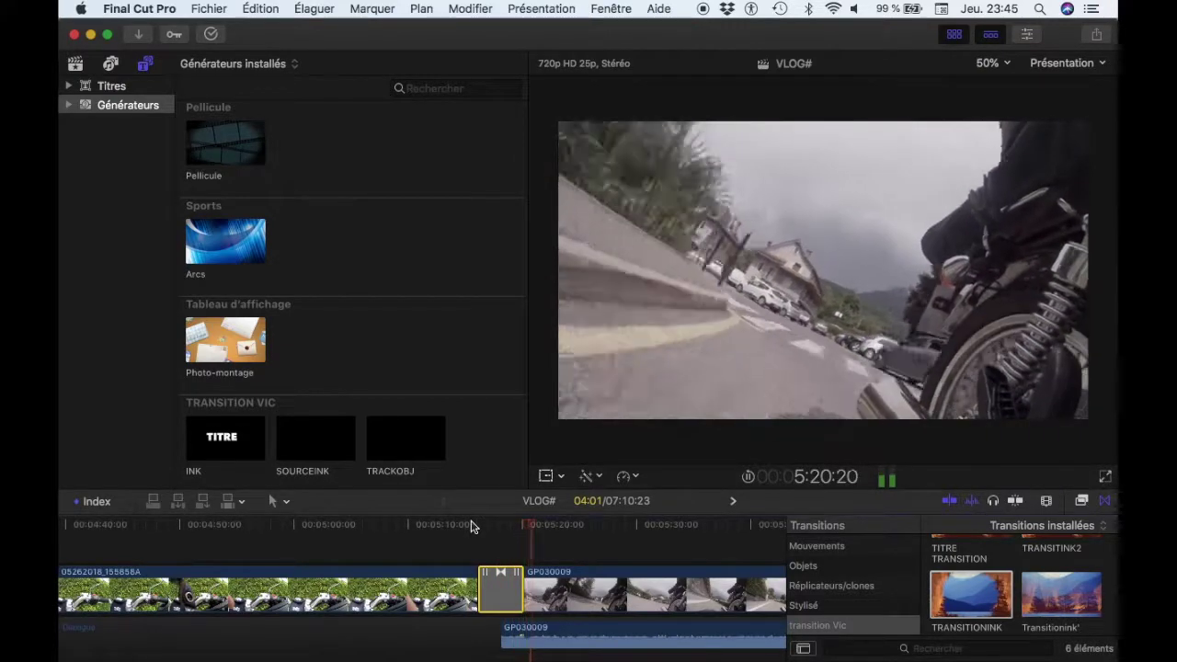
pyautogui.press('space')
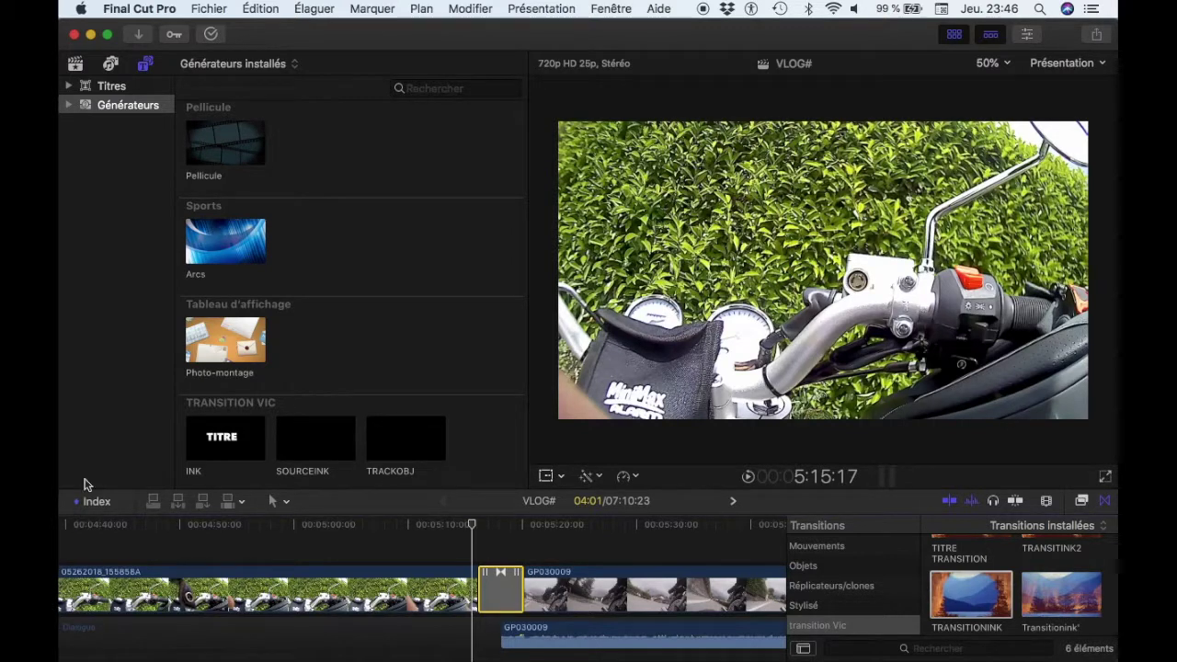
pyautogui.moveTo(60, 487)
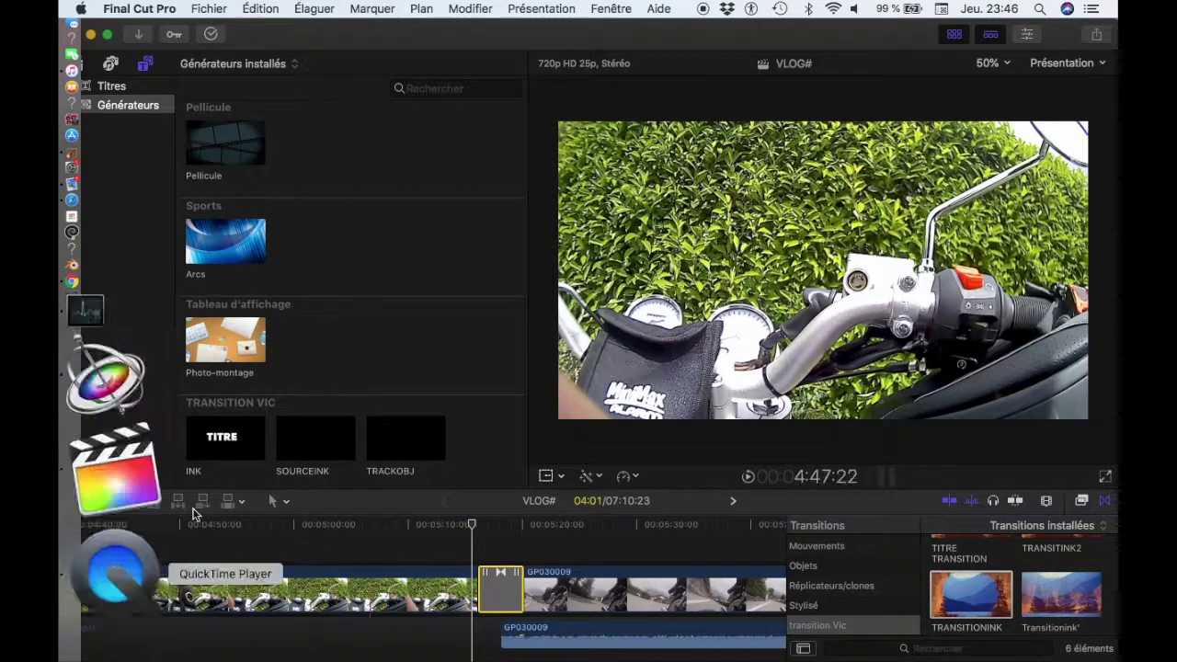
# Scrub into the transition, then switch to the TRANSITIONINK project in Motion
pyautogui.moveTo(478, 525); pyautogui.dragTo(466, 524)
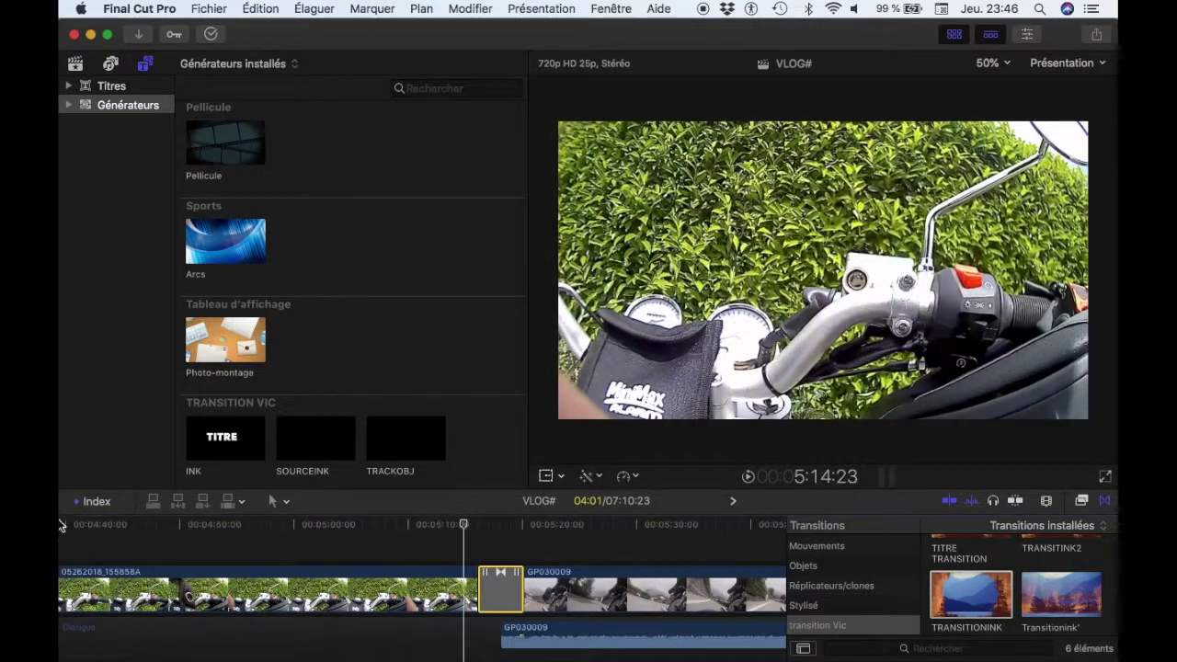
pyautogui.moveTo(59, 524)
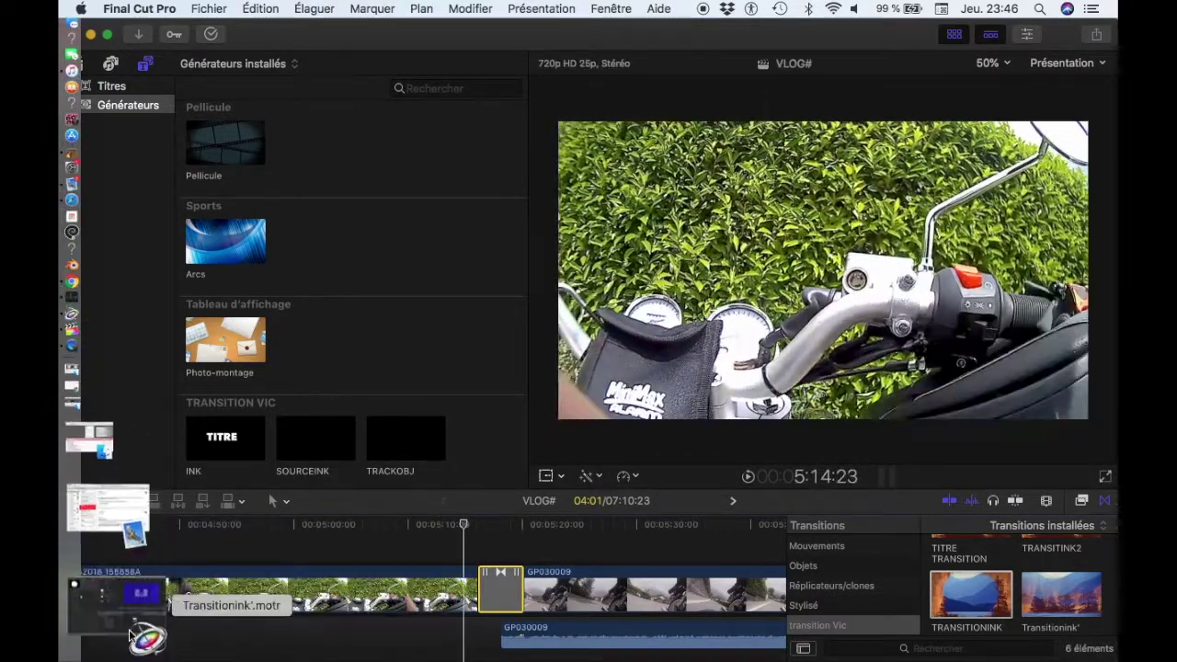
pyautogui.click(133, 635)
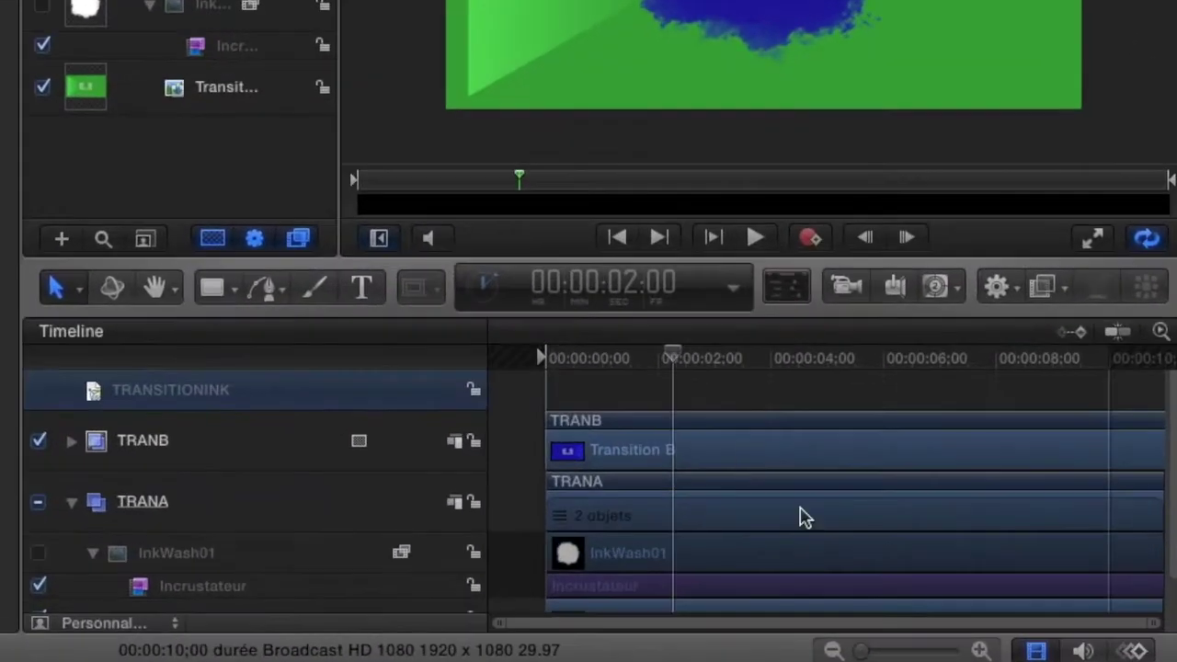
# Show InkWash01's Échelle X, Y, Z curves in a full-height keyframe editor and select their shared keyframe
pyautogui.click(1139, 651)
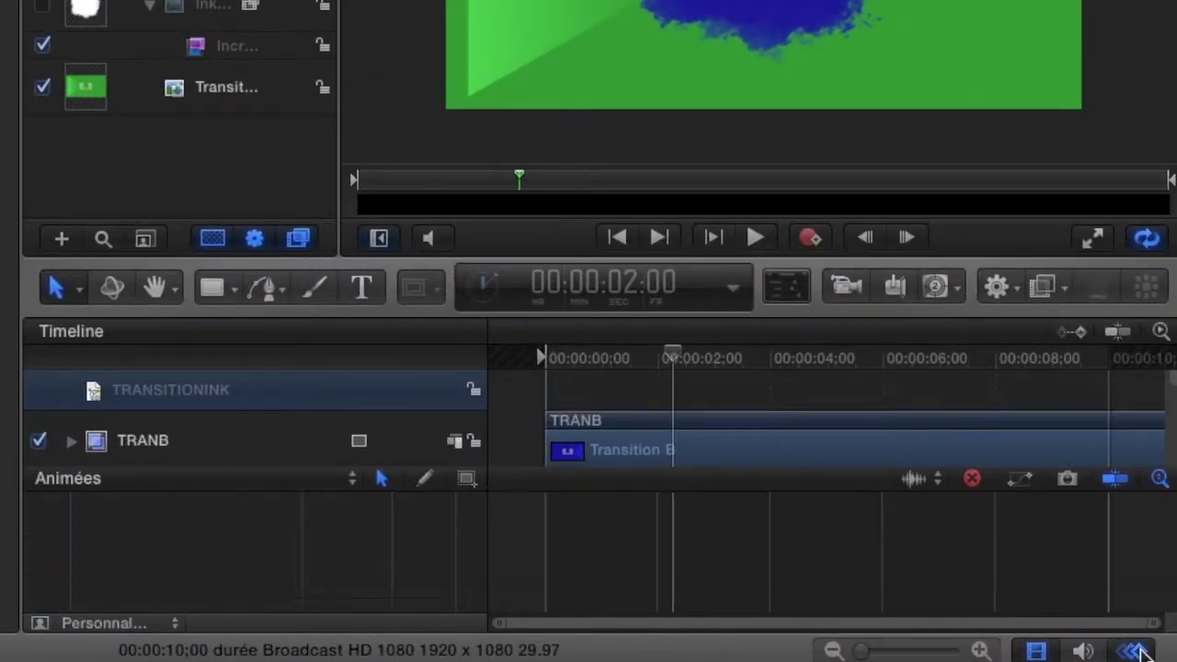
pyautogui.click(1037, 651)
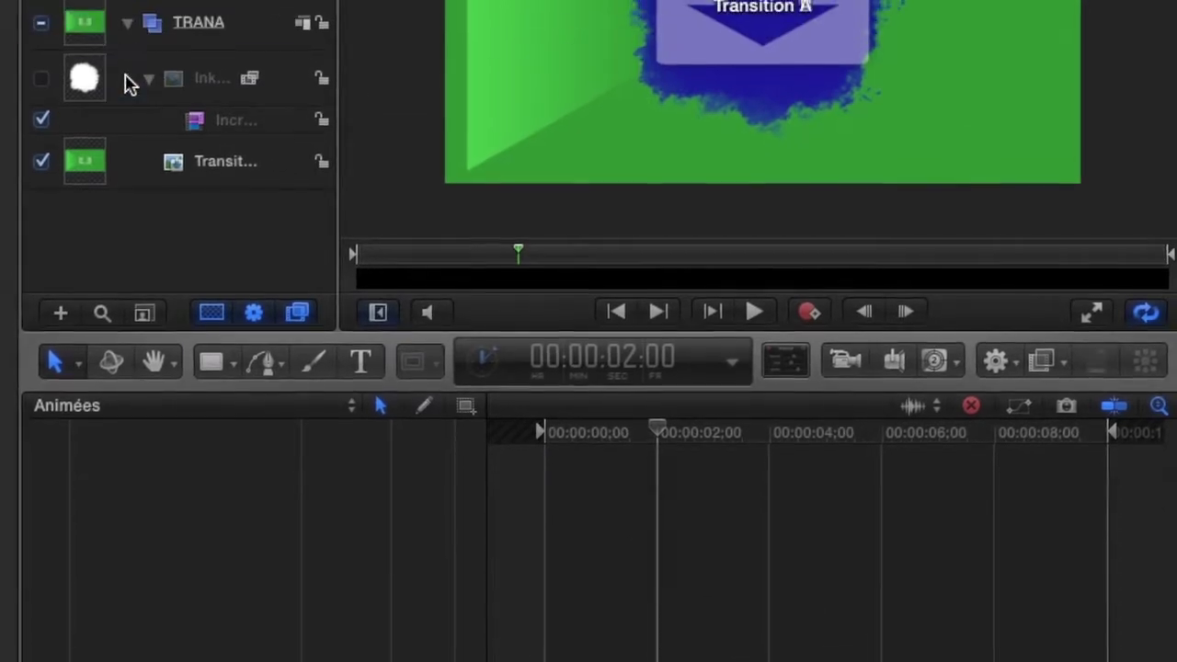
pyautogui.click(129, 8)
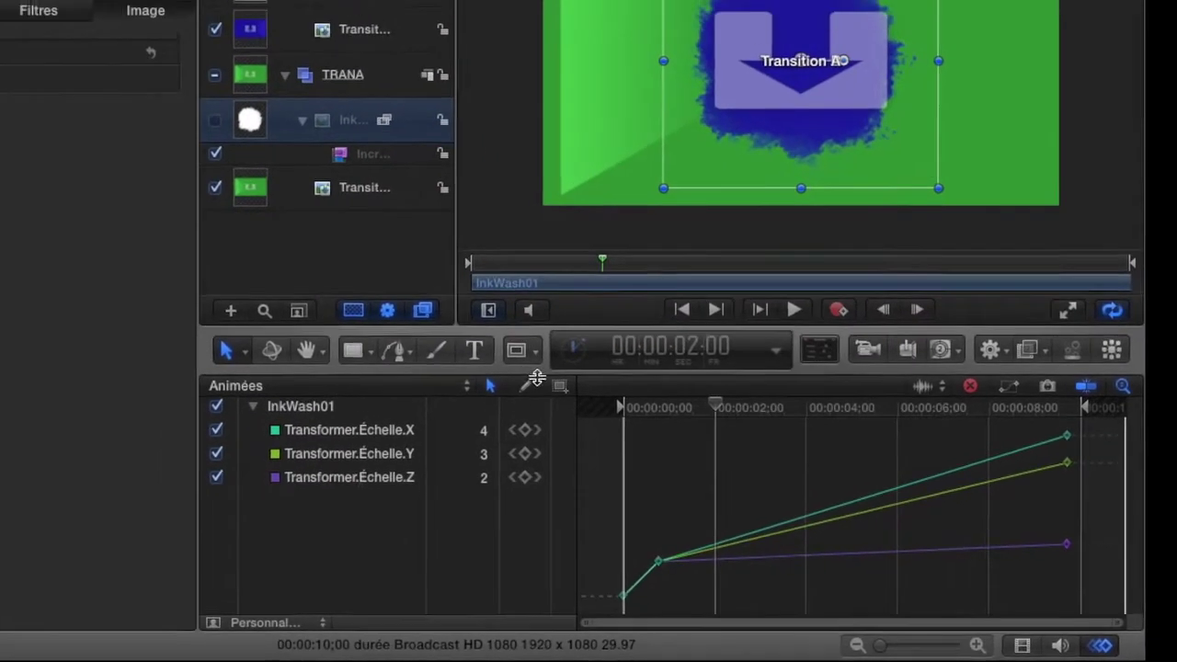
pyautogui.click(677, 571)
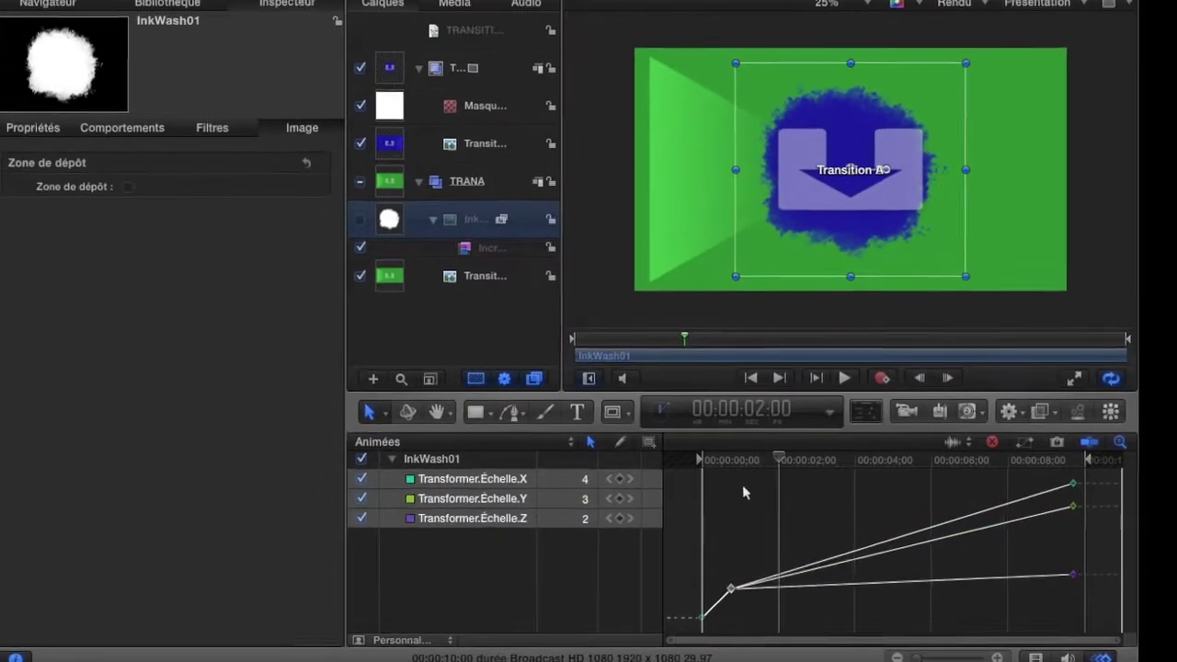
pyautogui.click(175, 9)
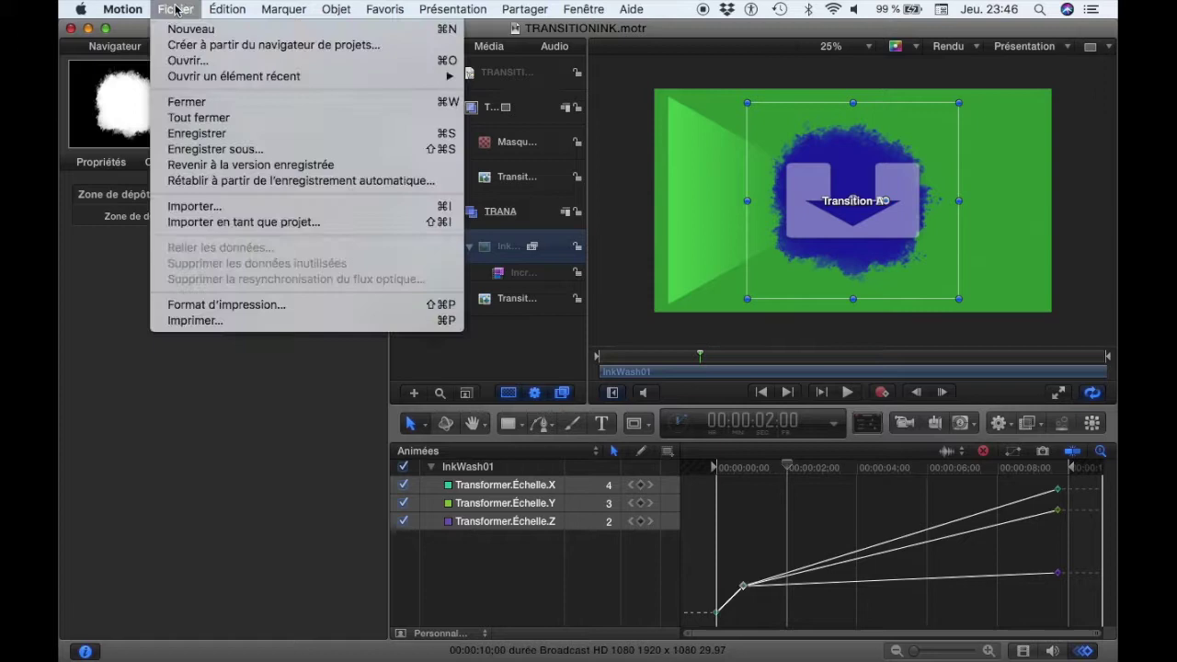
# Save the TRANSITIONINK project, bring its window back up, and return to Final Cut Pro
pyautogui.click(214, 137)
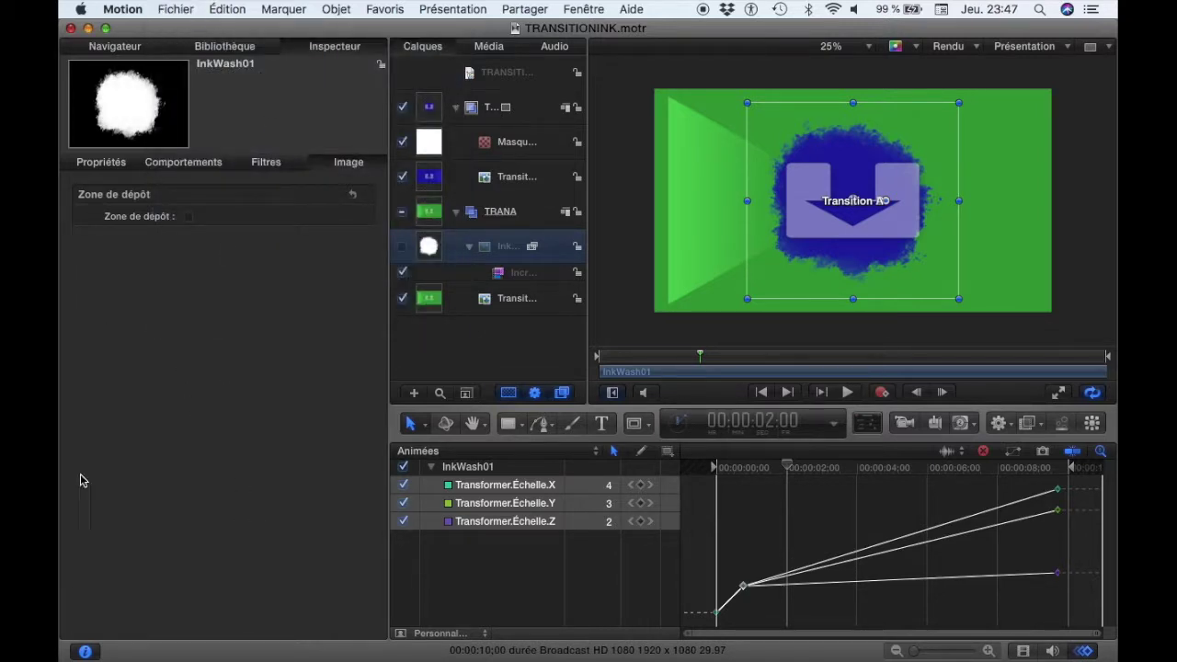
pyautogui.moveTo(61, 478)
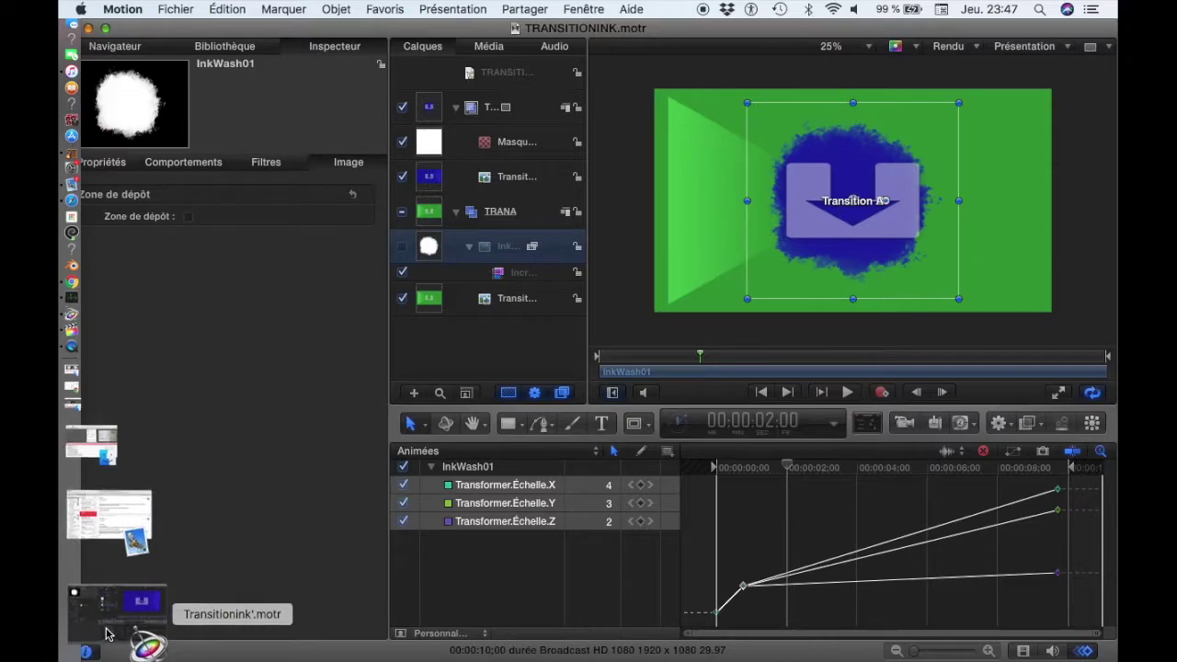
pyautogui.click(101, 625)
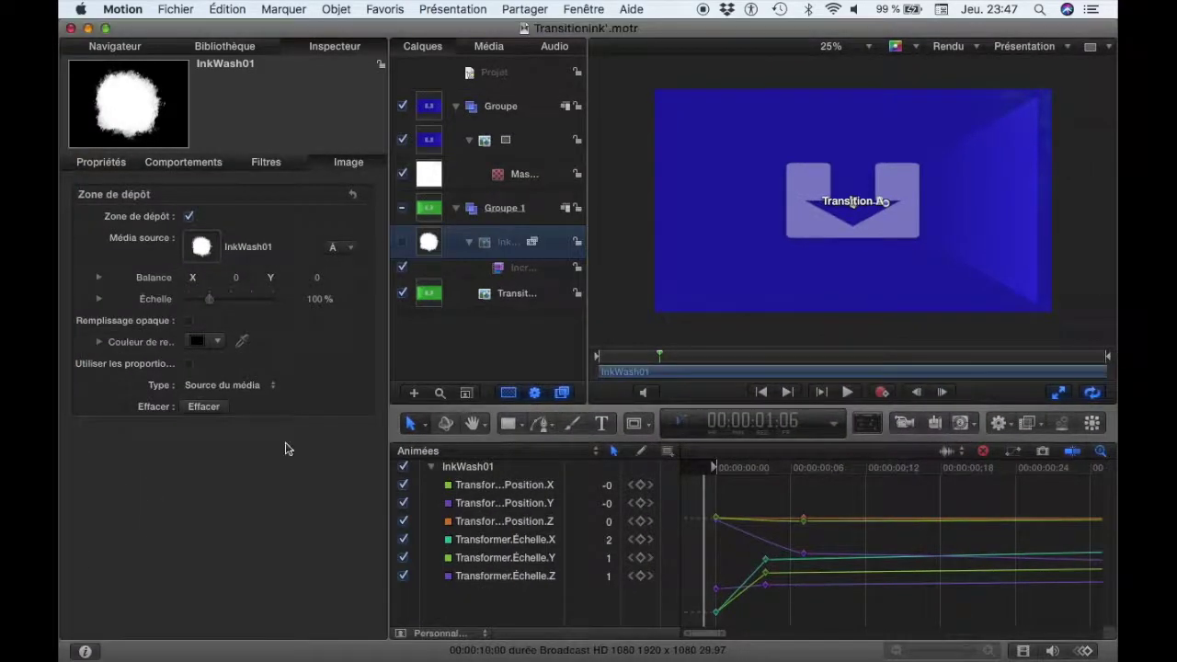
pyautogui.press('super+Tab')
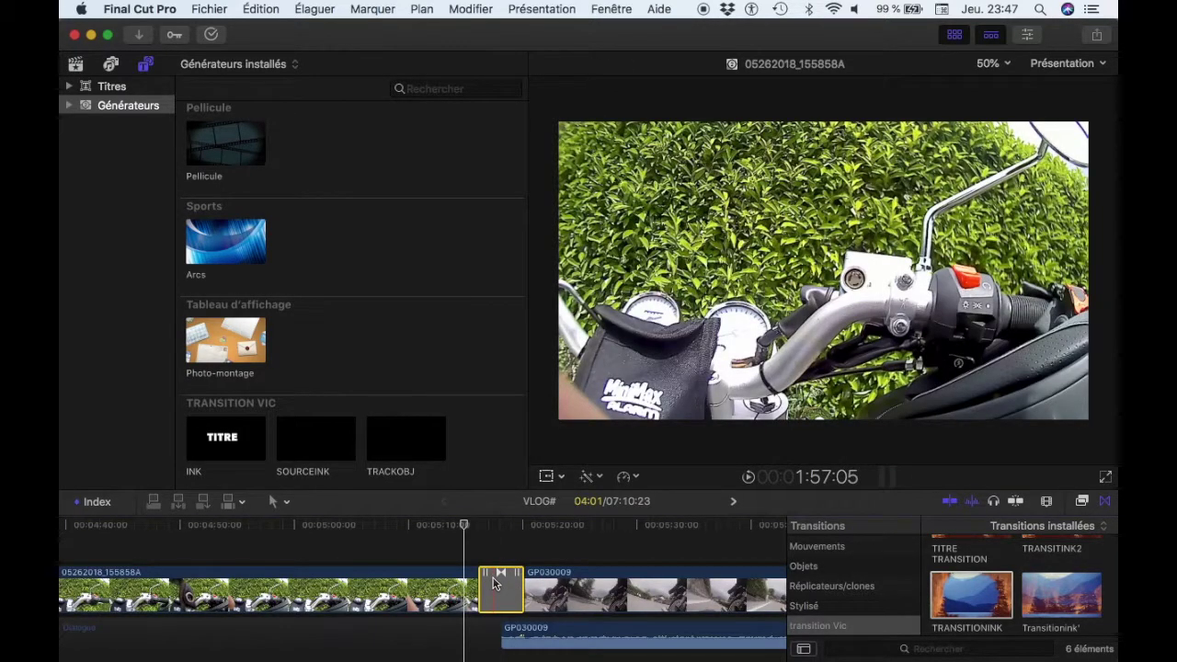
# Swap the old transition for TRANSITIONINK at the cut, make it 5 seconds long, then scrub through it
pyautogui.press('Delete')
pyautogui.moveTo(946, 593)
pyautogui.mouseDown()
pyautogui.moveTo(570, 570)
pyautogui.moveTo(501, 593)
pyautogui.mouseUp()
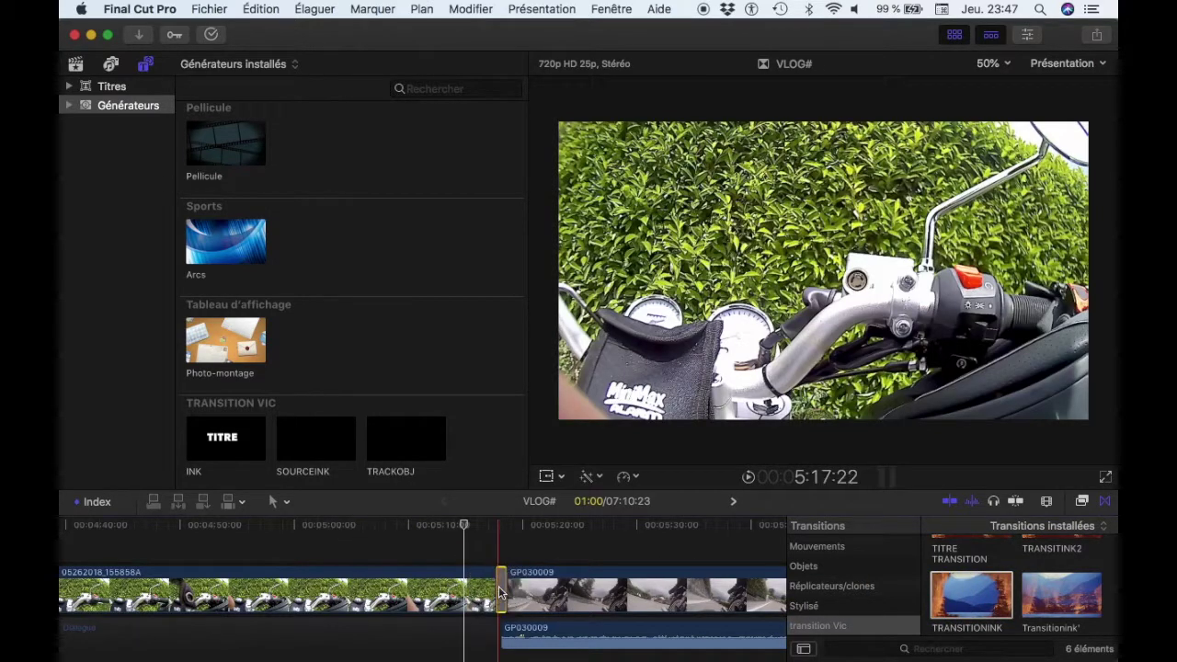
pyautogui.hotkey('ctrl', 'd')
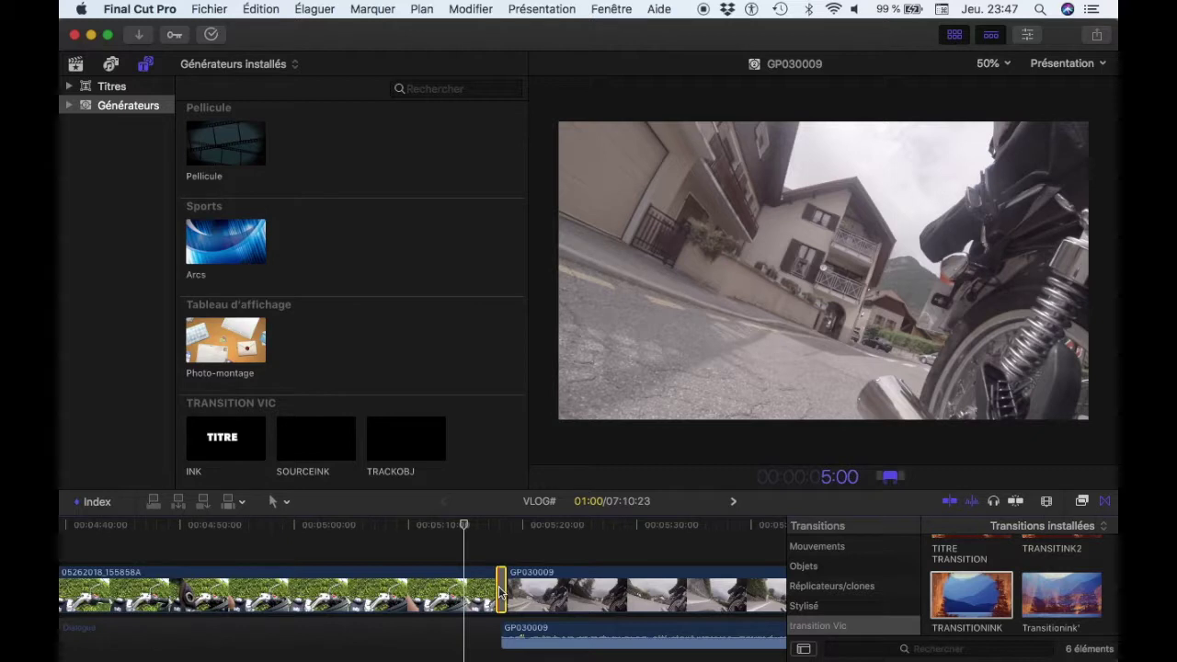
pyautogui.press('Return')
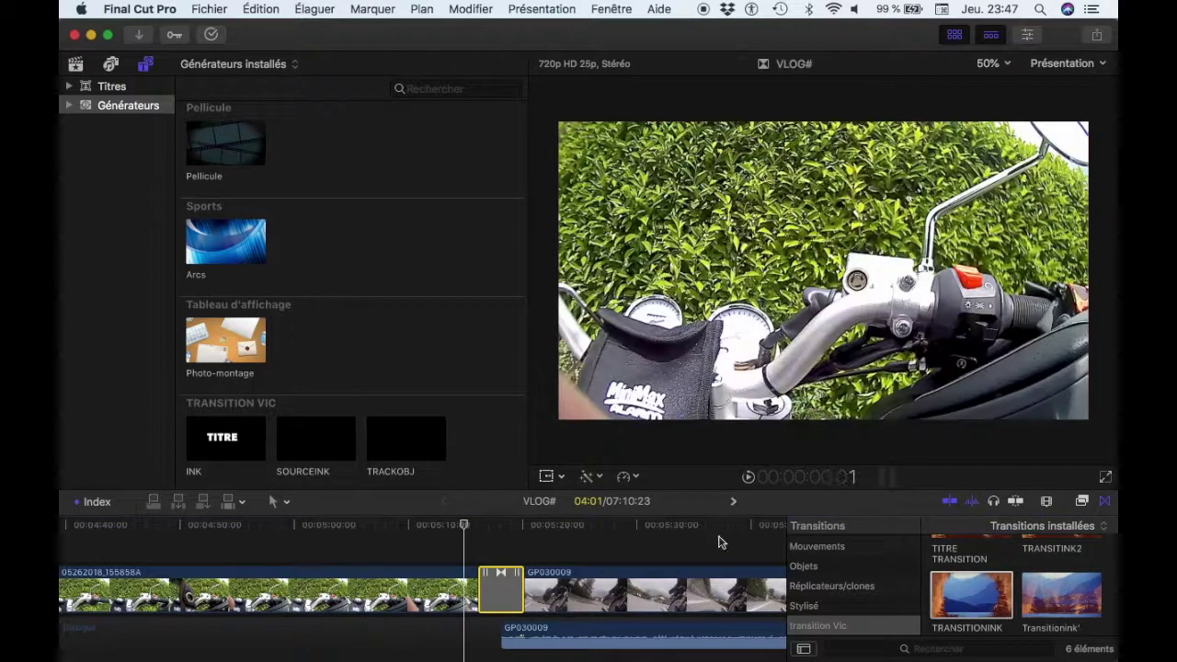
pyautogui.click(484, 525)
pyautogui.moveTo(459, 514); pyautogui.dragTo(444, 522)
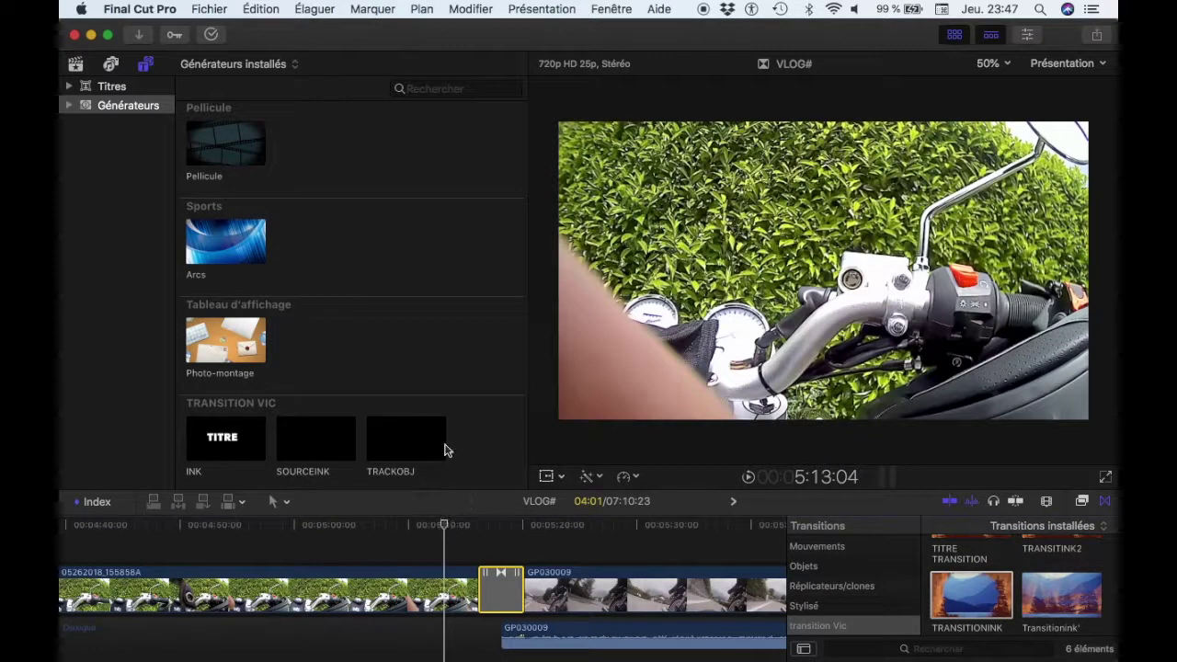